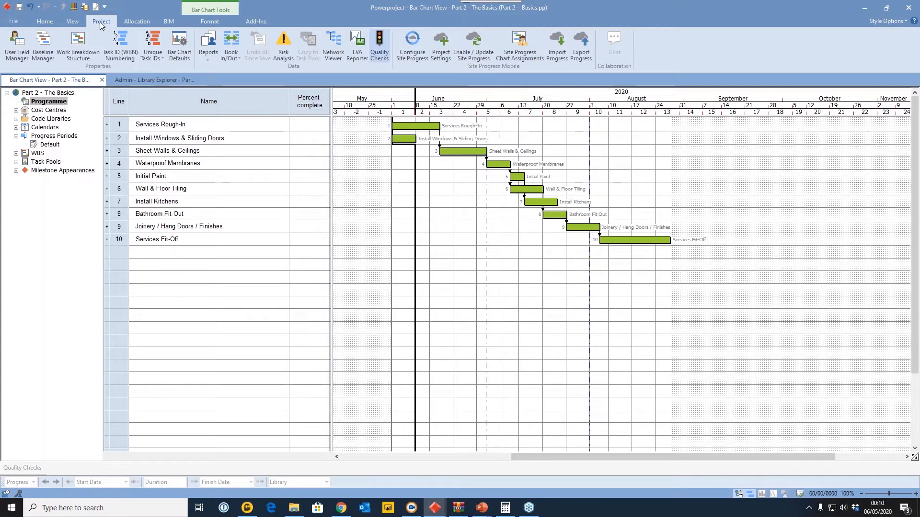
Create a new baseline named Contract Baseline and embed it in the file
{"action": "left_click", "coordinate": [44, 43]}
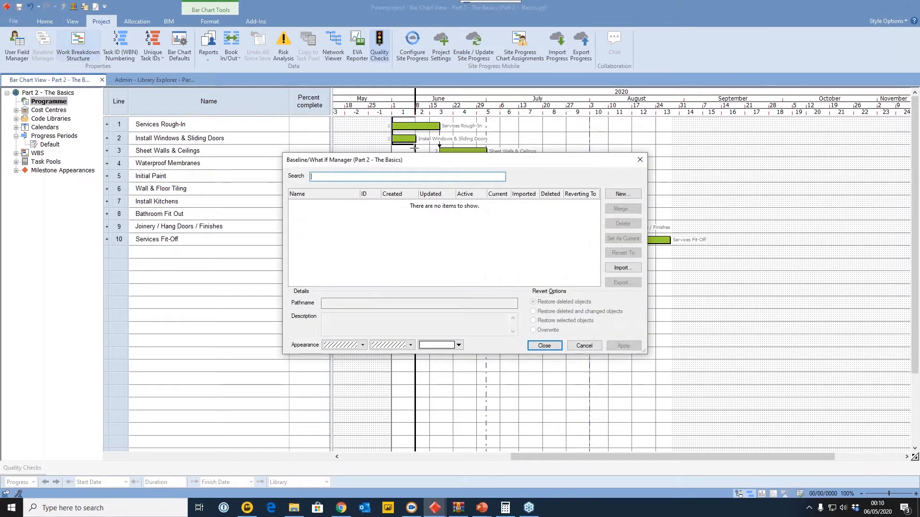
{"action": "left_click", "coordinate": [622, 194]}
{"action": "type", "text": "Con"}
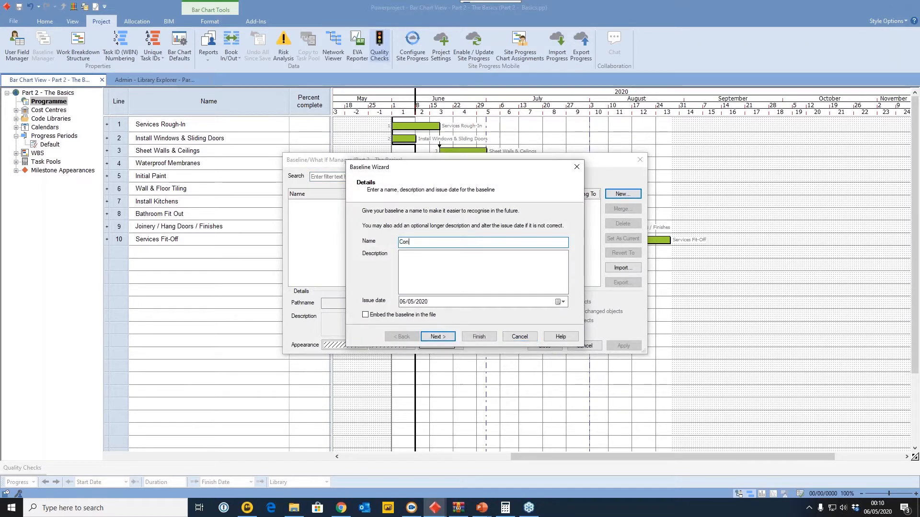
{"action": "type", "text": "tract Baseline"}
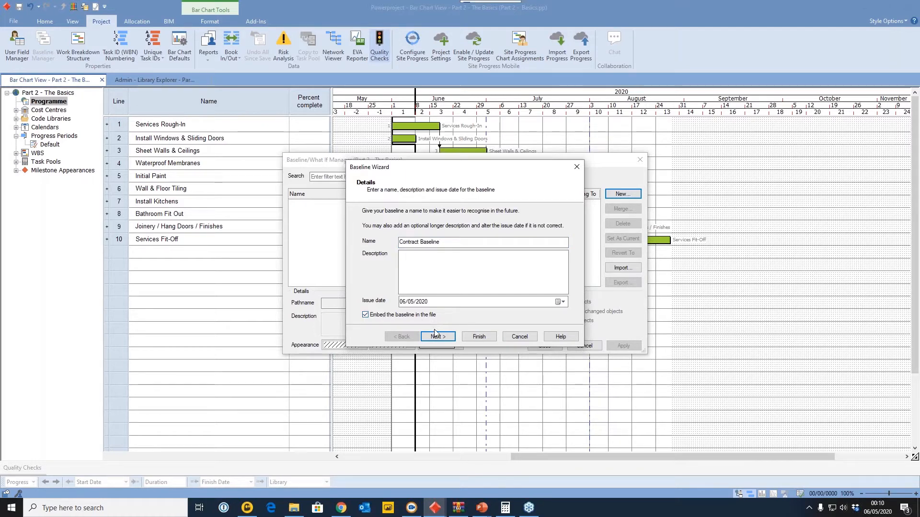
{"action": "left_click", "coordinate": [479, 337]}
{"action": "left_click", "coordinate": [436, 284]}
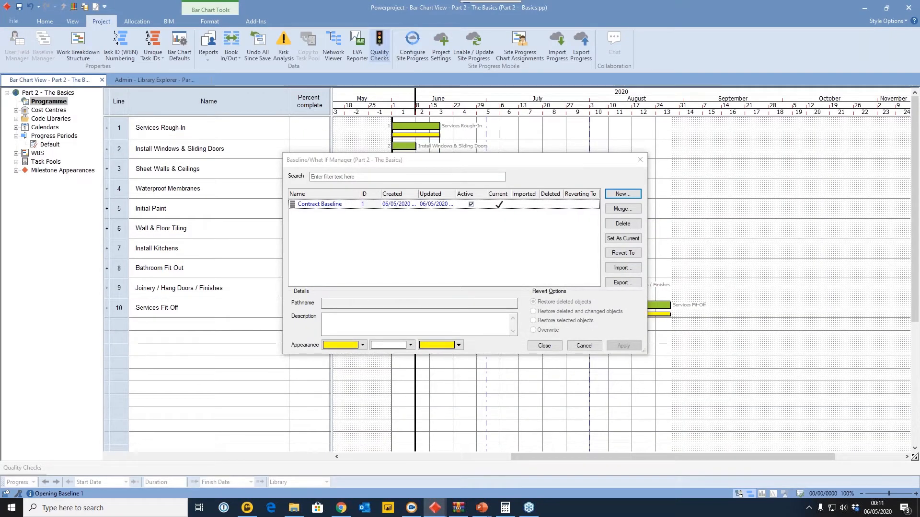
Try to set the baseline appearance colour to blue, and close the baseline manager
{"action": "left_click", "coordinate": [363, 345]}
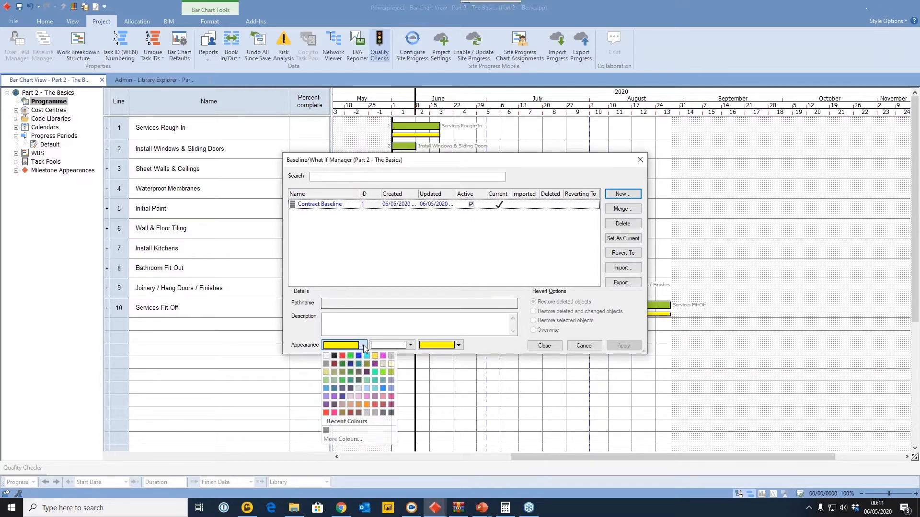
{"action": "left_click", "coordinate": [383, 389]}
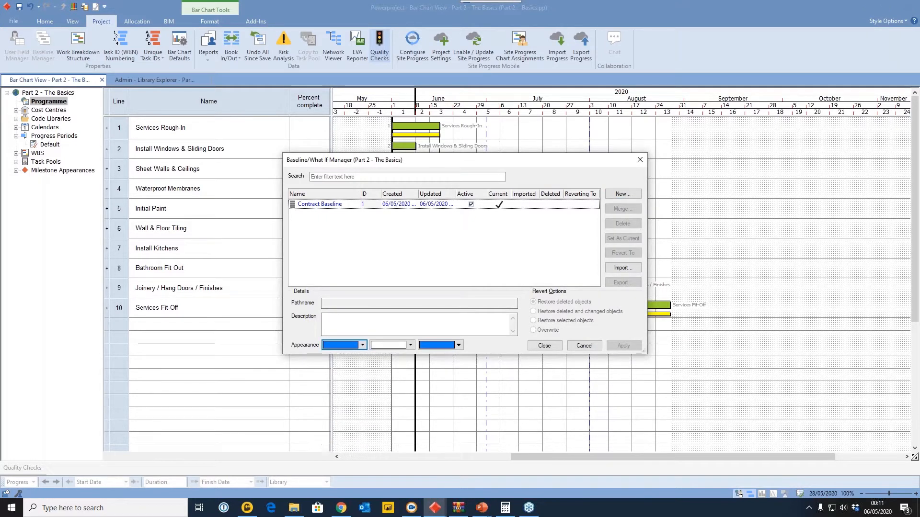
{"action": "left_click", "coordinate": [545, 346]}
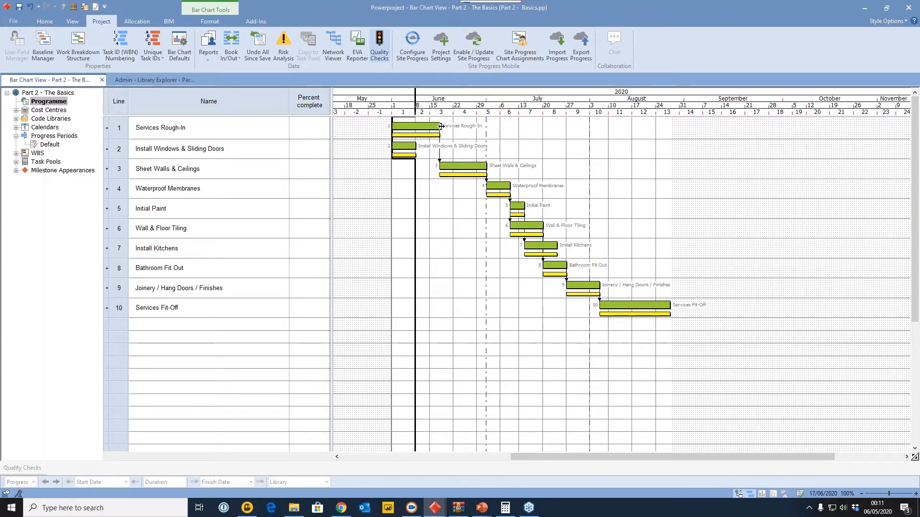
Extend the Services Rough-In bar to about the end of June and reschedule the programme with no progress period straightened
{"action": "left_click_drag", "start_coordinate": [441, 126], "coordinate": [478, 126]}
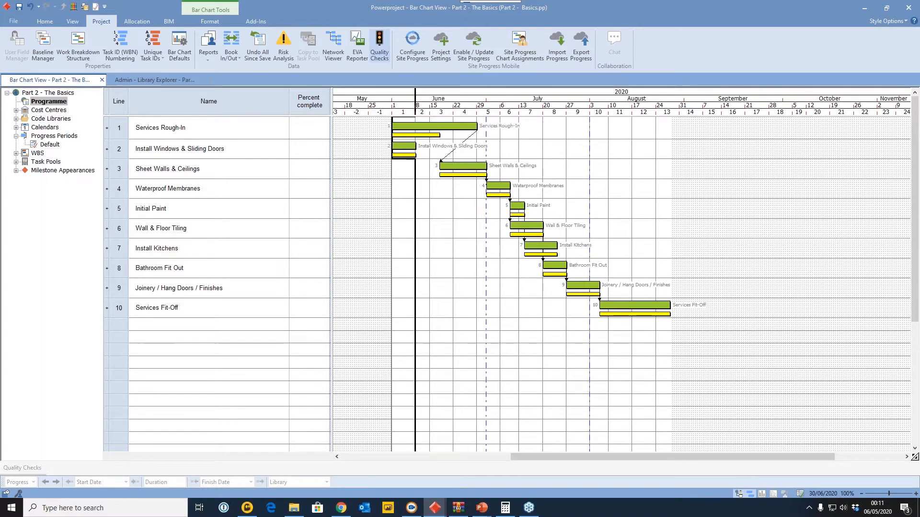
{"action": "left_click", "coordinate": [43, 22]}
{"action": "left_click", "coordinate": [177, 41]}
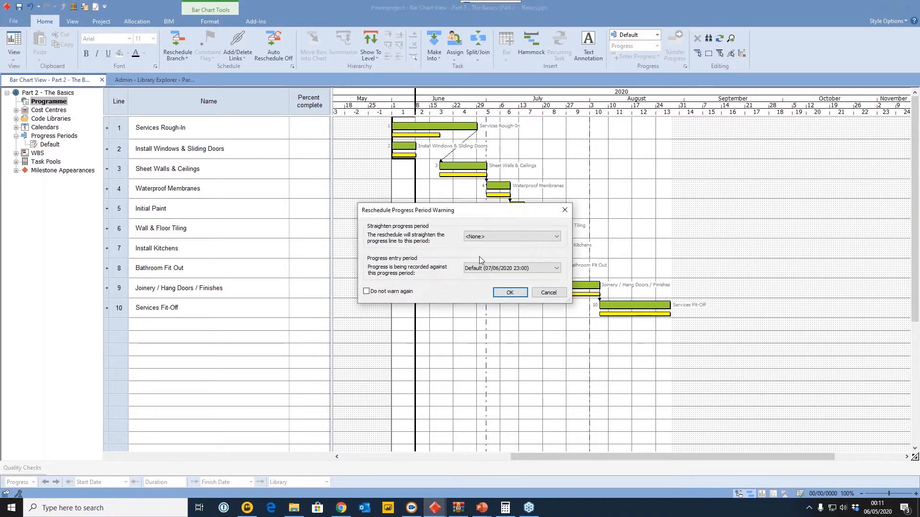
{"action": "left_click", "coordinate": [509, 291]}
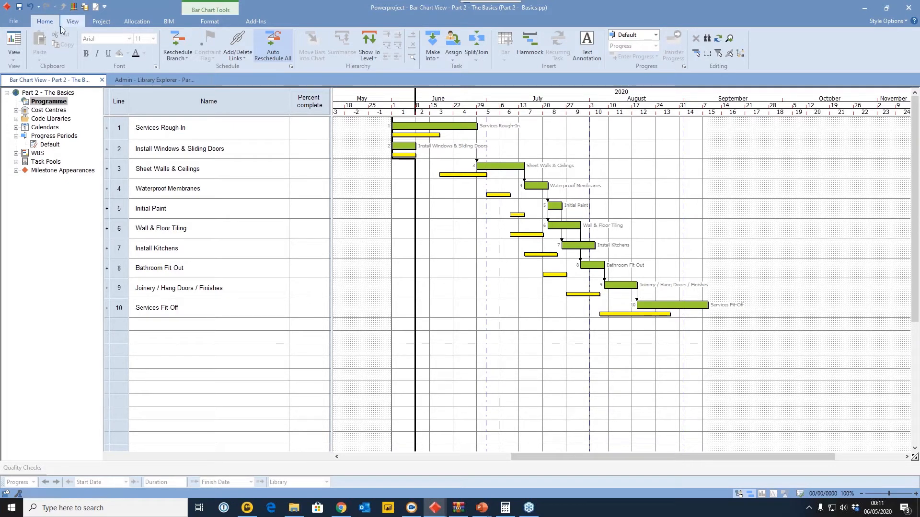
Create a second baseline named Possible Delay from the rescheduled programme and embed it in the file
{"action": "left_click", "coordinate": [100, 22]}
{"action": "left_click", "coordinate": [43, 46]}
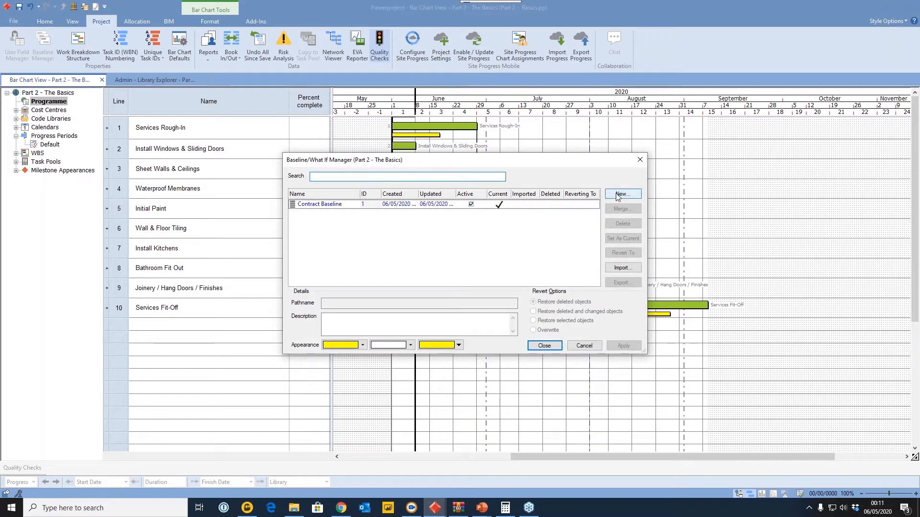
{"action": "left_click", "coordinate": [352, 203]}
{"action": "left_click", "coordinate": [623, 194]}
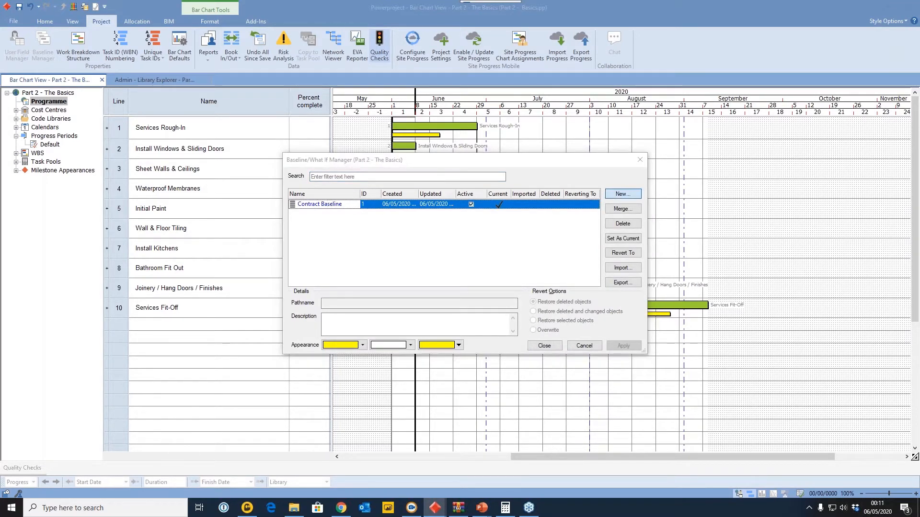
{"action": "type", "text": "P"}
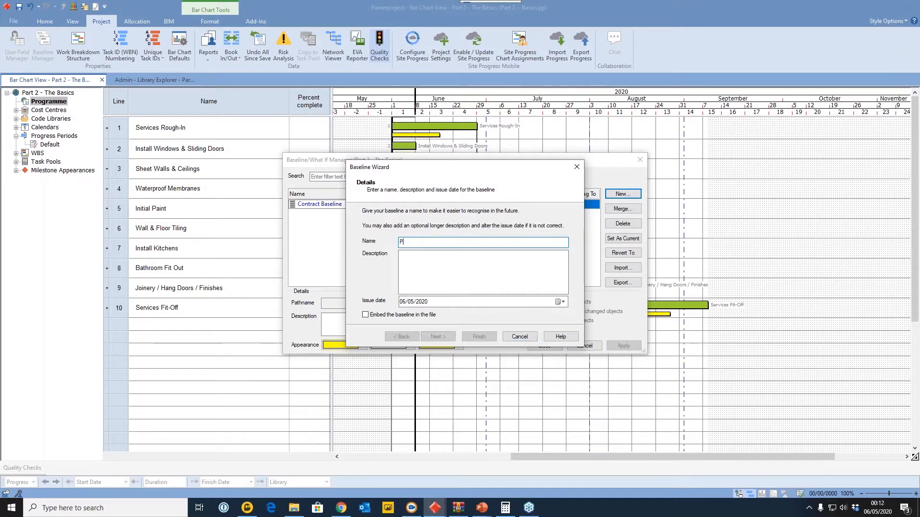
{"action": "type", "text": "ossible Delay"}
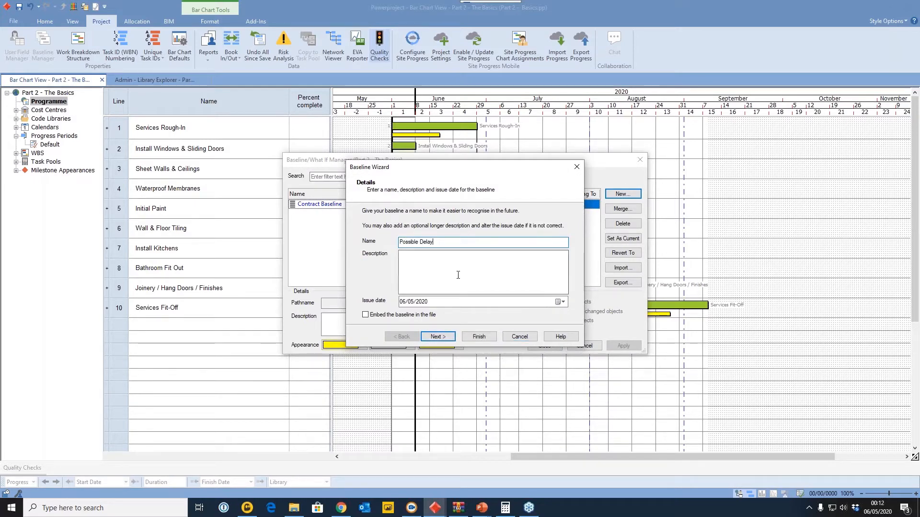
{"action": "left_click", "coordinate": [365, 314]}
{"action": "left_click", "coordinate": [479, 336]}
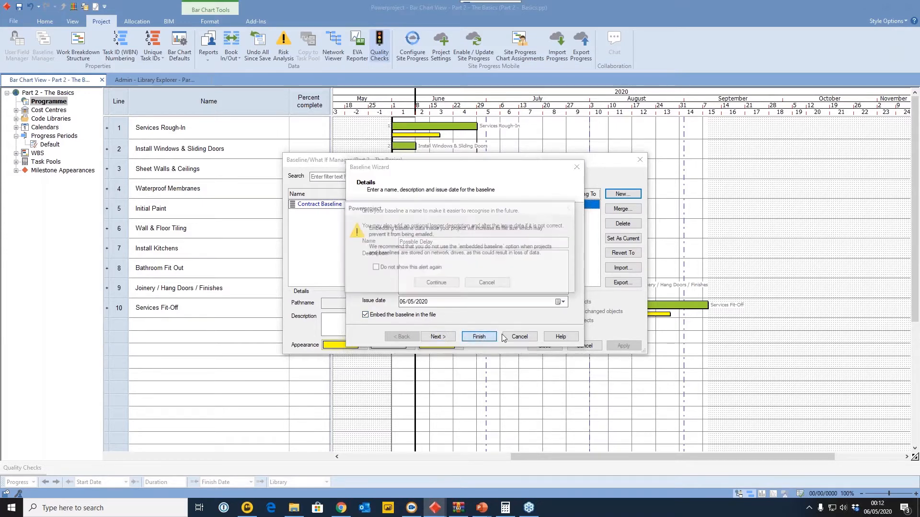
{"action": "left_click", "coordinate": [452, 287]}
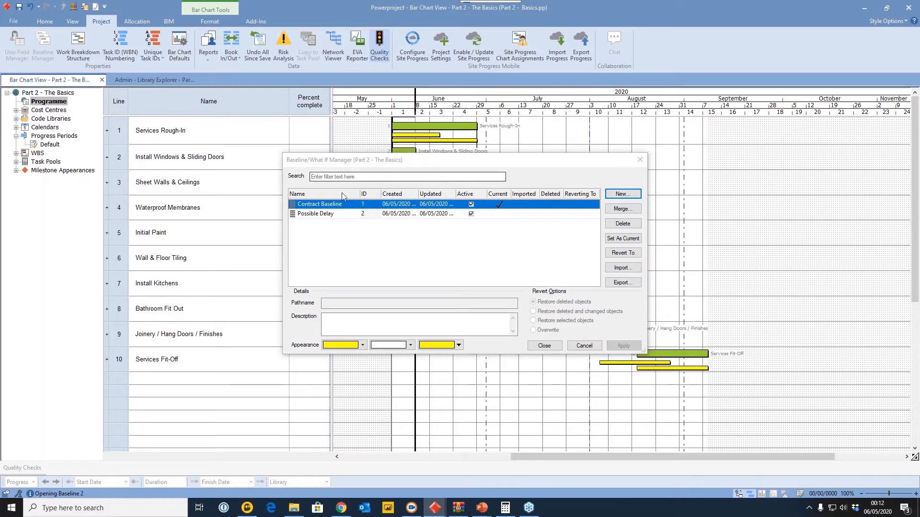
Set the Possible Delay baseline's appearance colour to dark teal, apply it and close the baseline manager
{"action": "left_click", "coordinate": [296, 217]}
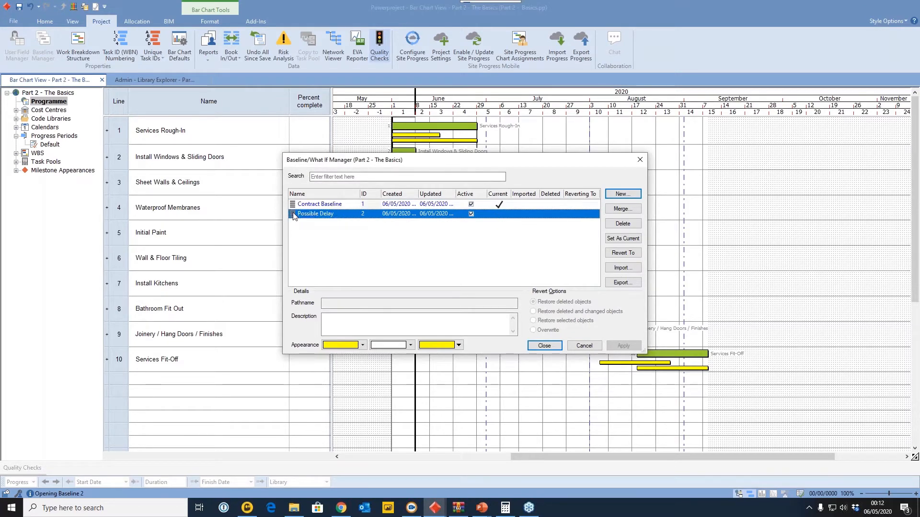
{"action": "left_click", "coordinate": [363, 345]}
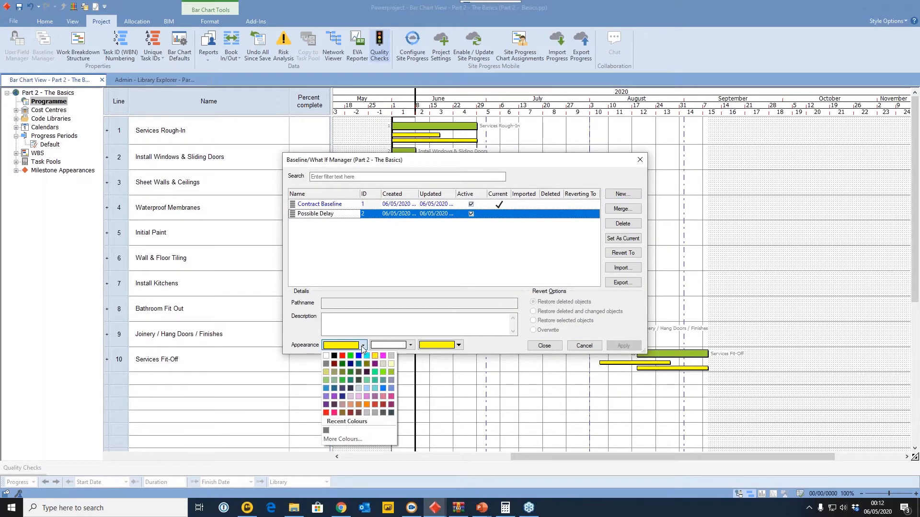
{"action": "left_click", "coordinate": [359, 364]}
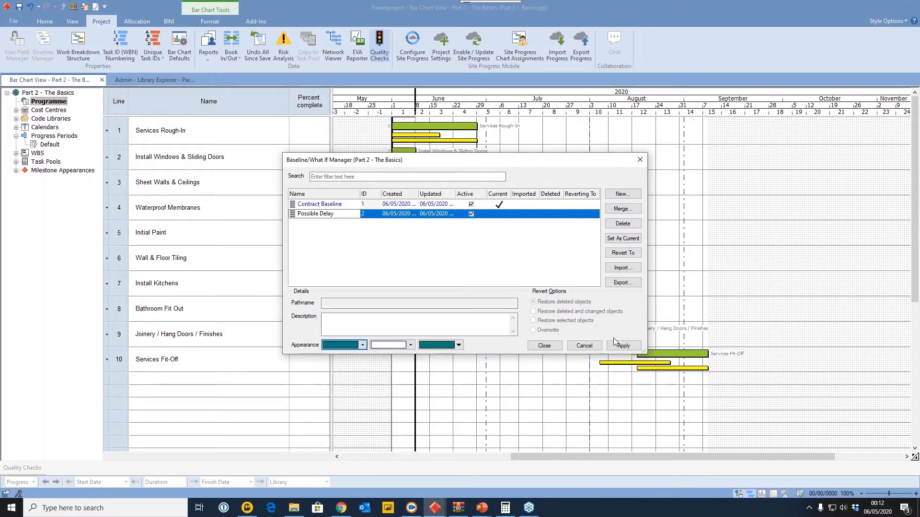
{"action": "left_click", "coordinate": [623, 346]}
{"action": "left_click_drag", "start_coordinate": [483, 188], "coordinate": [332, 282]}
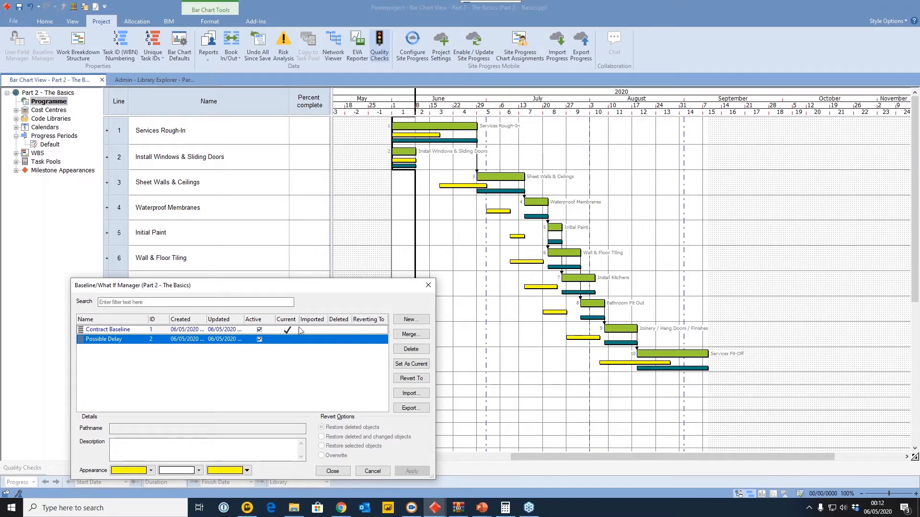
{"action": "left_click", "coordinate": [332, 472]}
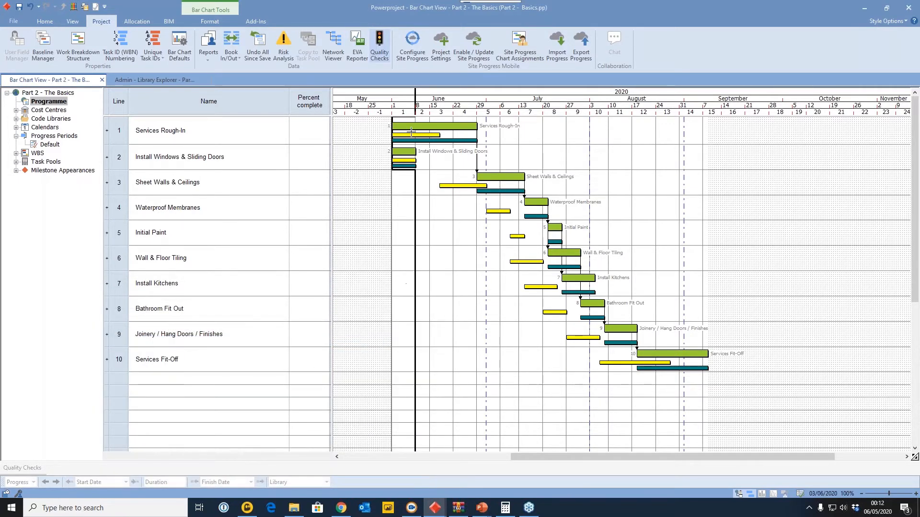
Hide the Possible Delay and Contract Baseline bars in the bar chart
{"action": "left_click", "coordinate": [212, 22]}
{"action": "left_click", "coordinate": [170, 55]}
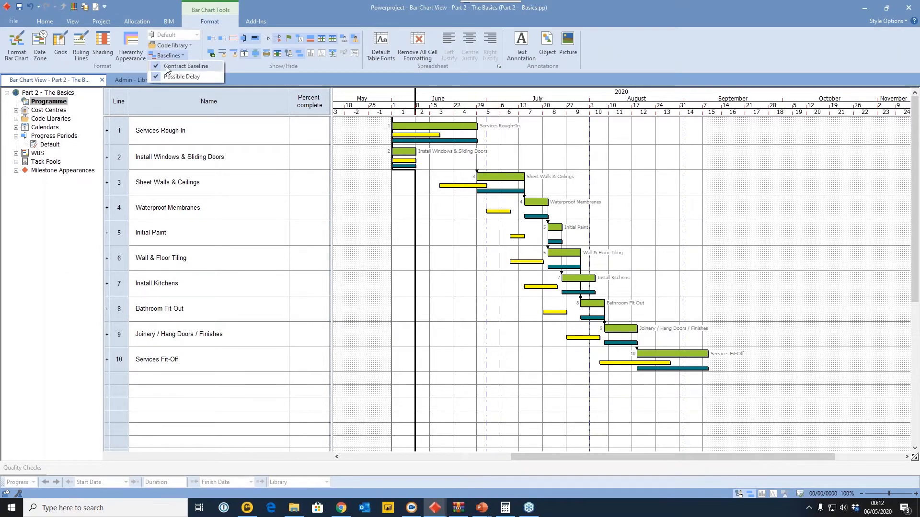
{"action": "left_click", "coordinate": [182, 77]}
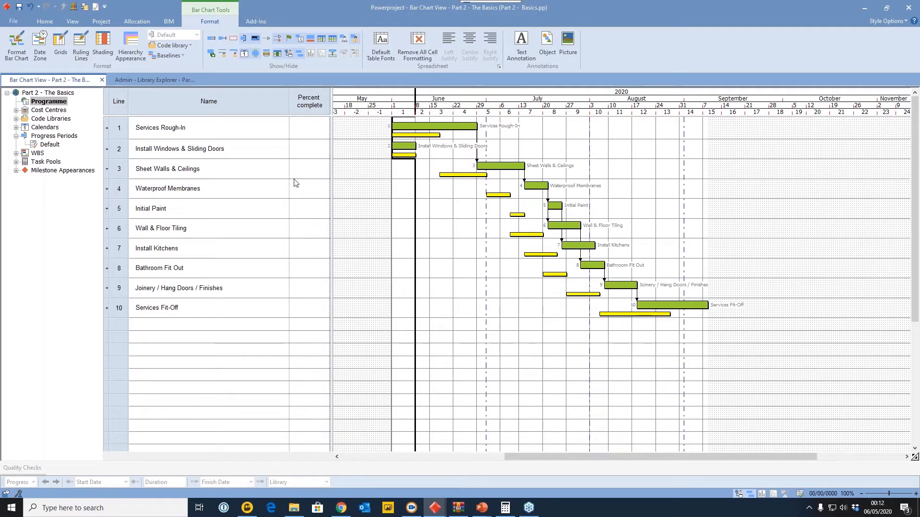
{"action": "left_click", "coordinate": [177, 56]}
{"action": "left_click", "coordinate": [171, 68]}
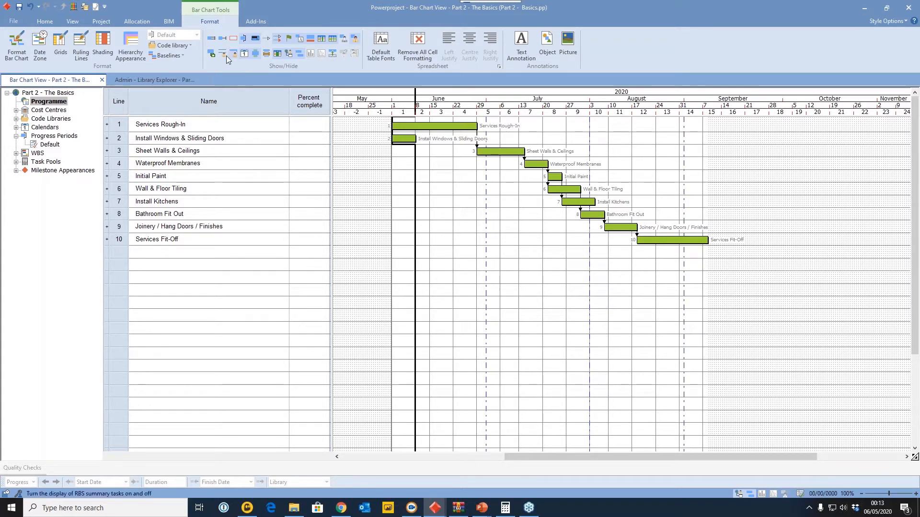
Show only the Contract Baseline bars in the bar chart again
{"action": "left_click", "coordinate": [166, 57]}
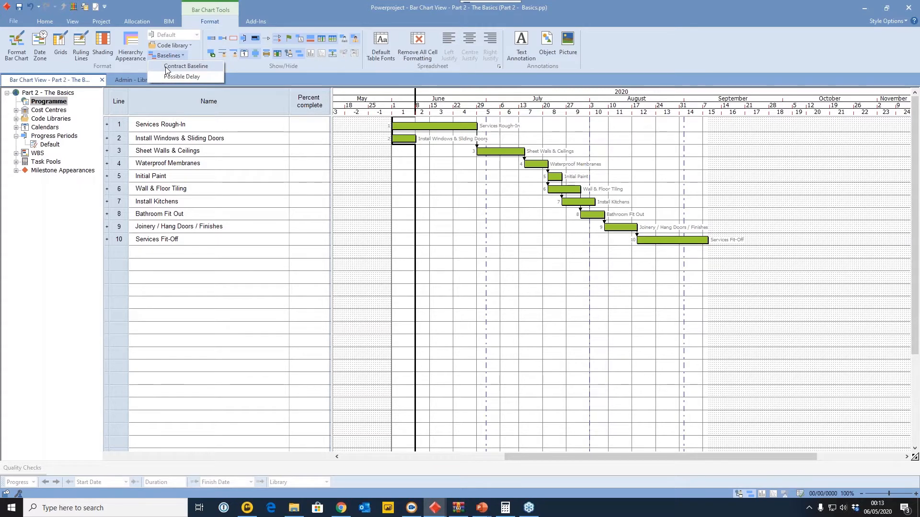
{"action": "left_click", "coordinate": [165, 67]}
{"action": "left_click", "coordinate": [168, 55]}
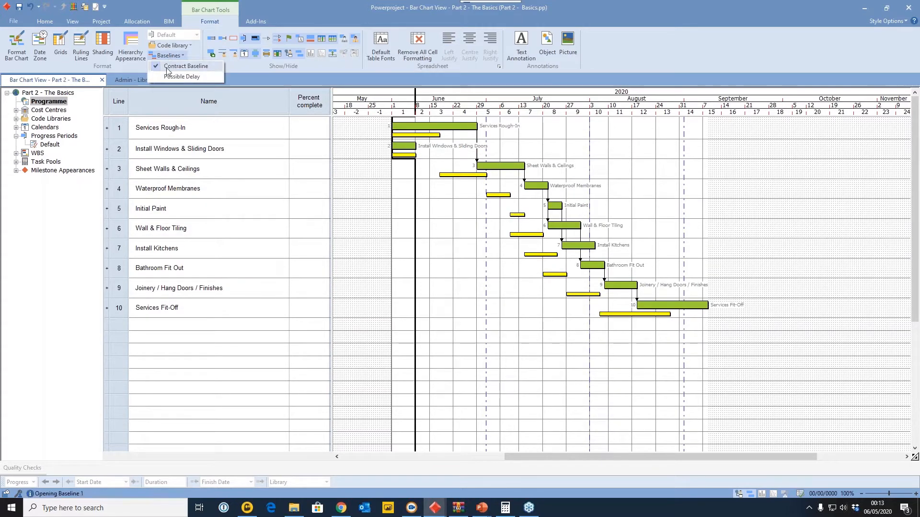
{"action": "left_click", "coordinate": [180, 56]}
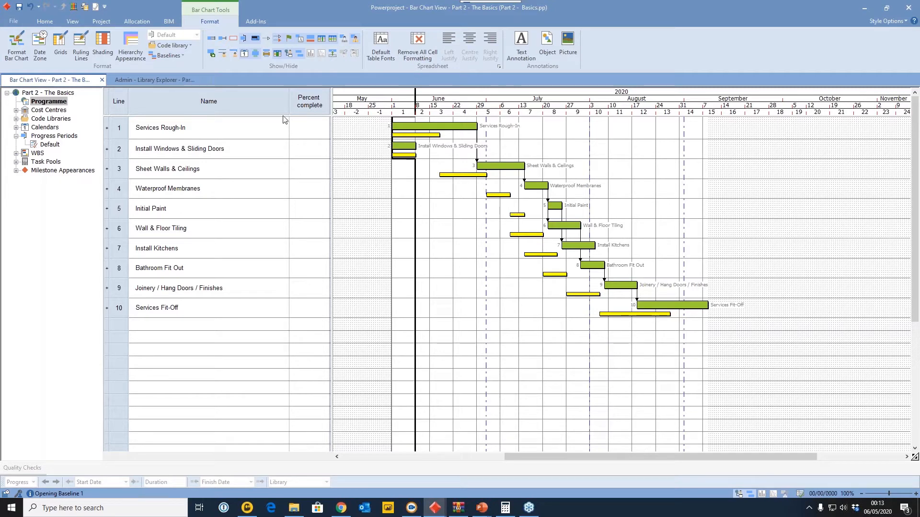
Add a Start date column with live data before Percent complete, and widen the table area to show both columns
{"action": "right_click", "coordinate": [302, 109]}
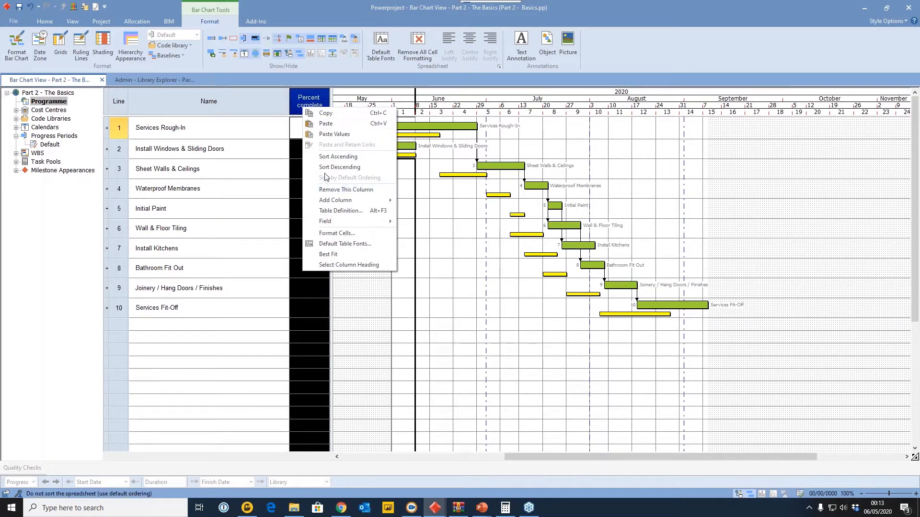
{"action": "mouse_move", "coordinate": [328, 201]}
{"action": "mouse_move", "coordinate": [411, 214]}
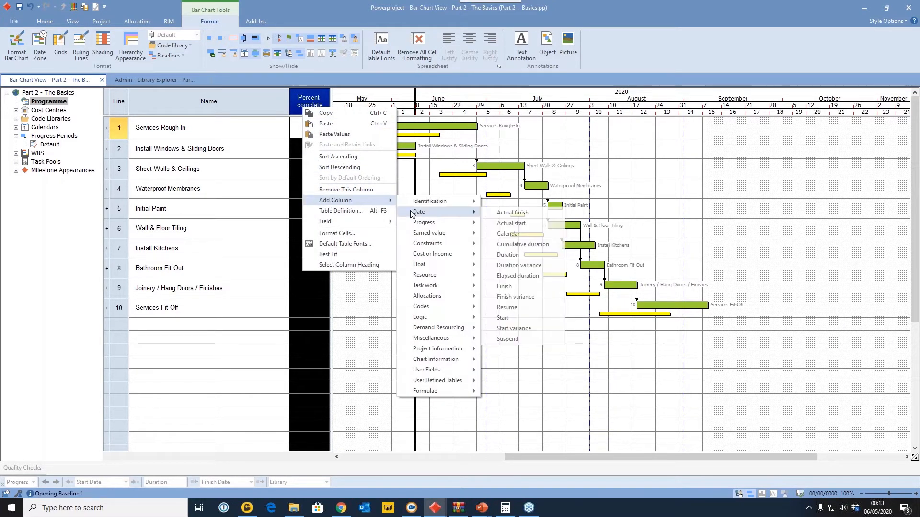
{"action": "left_click", "coordinate": [503, 318]}
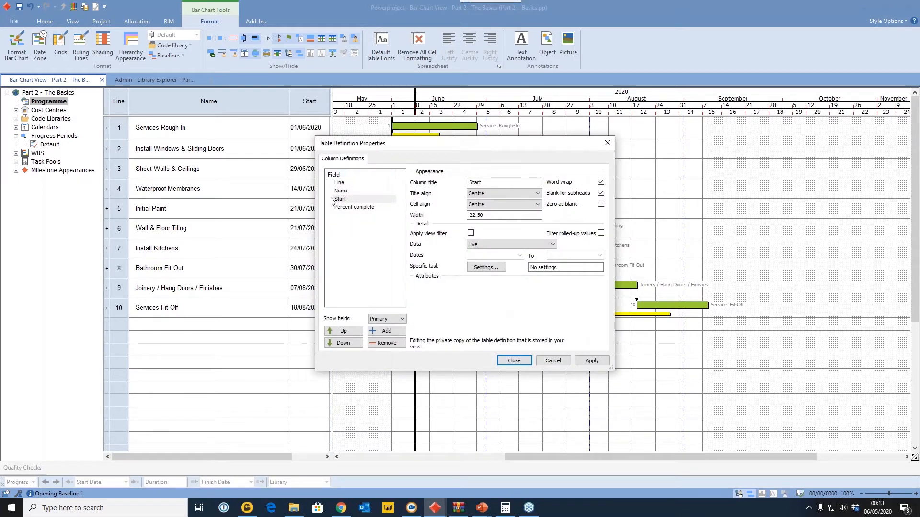
{"action": "left_click", "coordinate": [514, 360]}
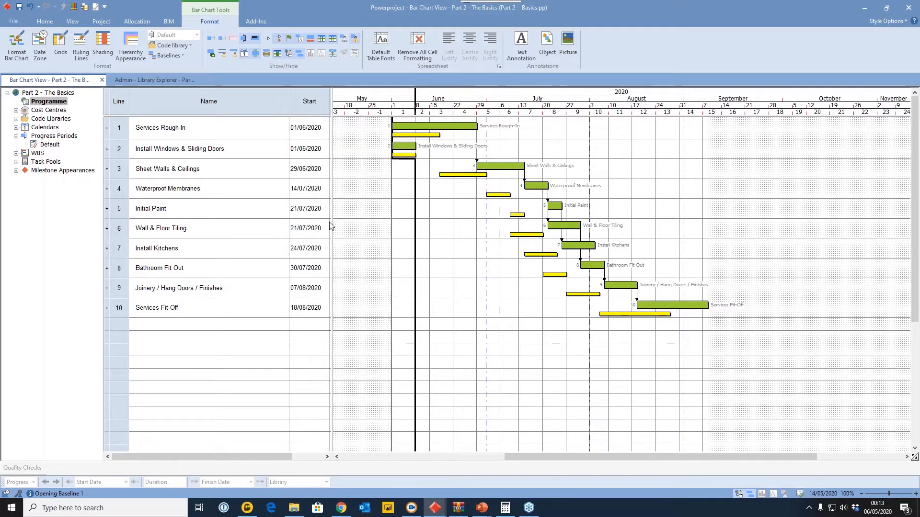
{"action": "left_click_drag", "start_coordinate": [333, 222], "coordinate": [385, 220]}
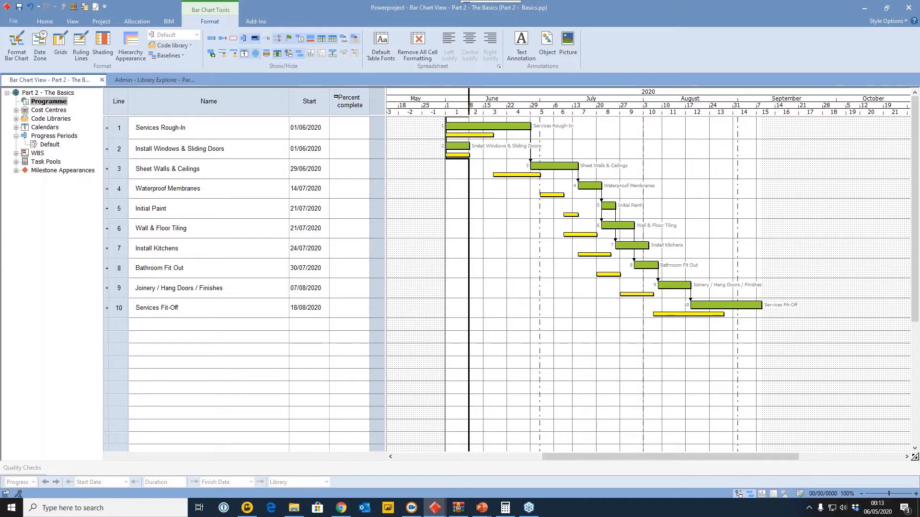
Add another Start date column before Percent complete, titled Baseline Start and using Current Baseline data
{"action": "right_click", "coordinate": [338, 98]}
{"action": "mouse_move", "coordinate": [412, 189]}
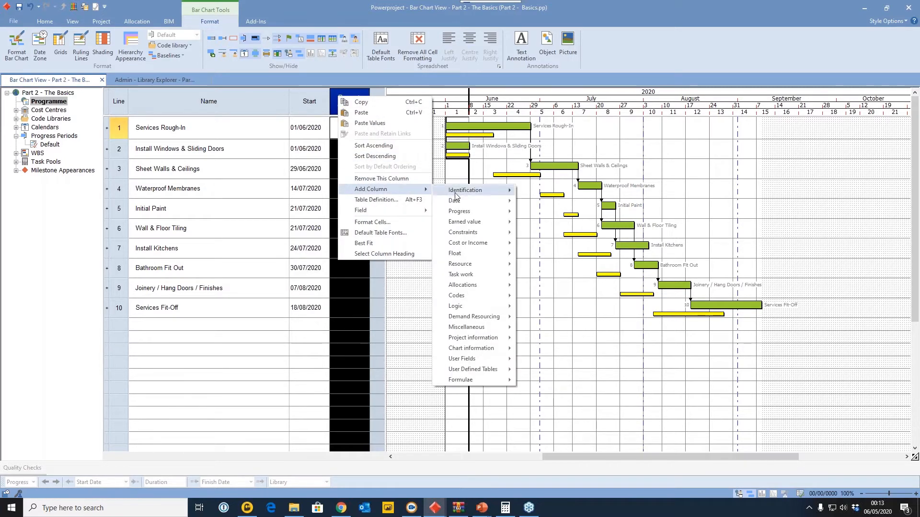
{"action": "mouse_move", "coordinate": [458, 199]}
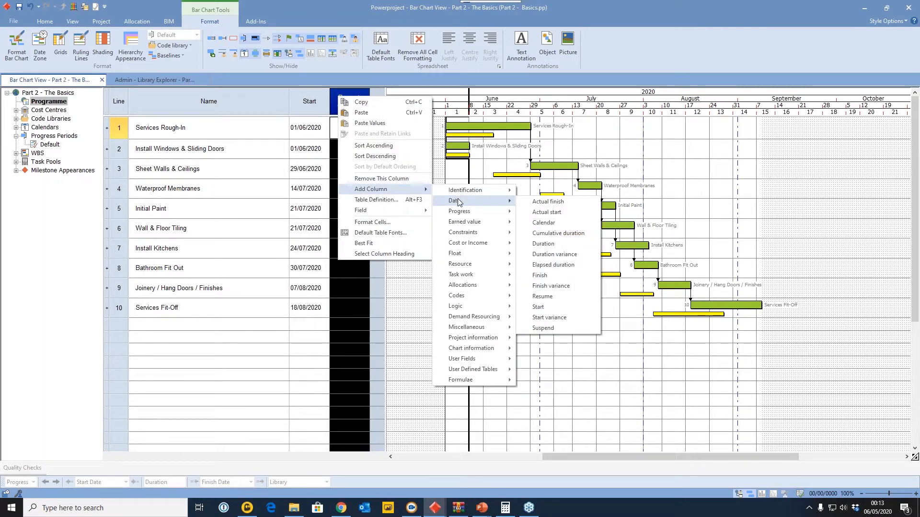
{"action": "left_click", "coordinate": [539, 307]}
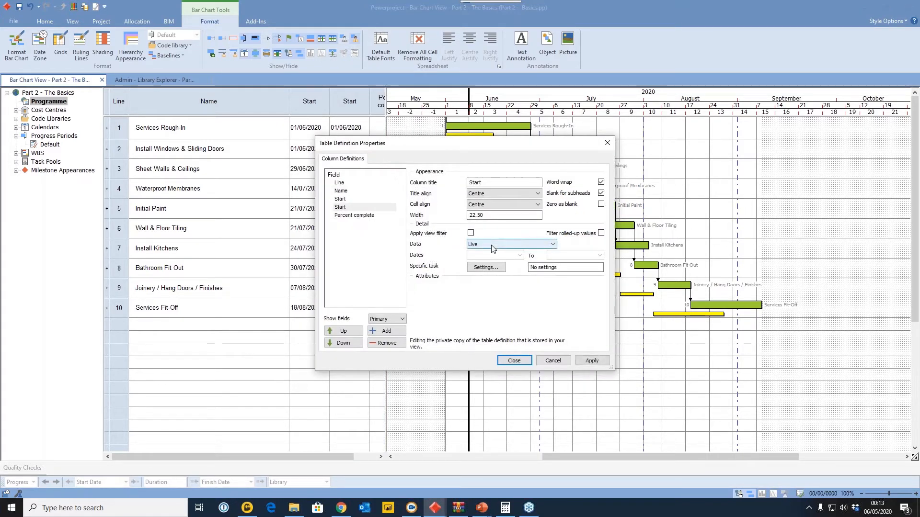
{"action": "left_click", "coordinate": [490, 182]}
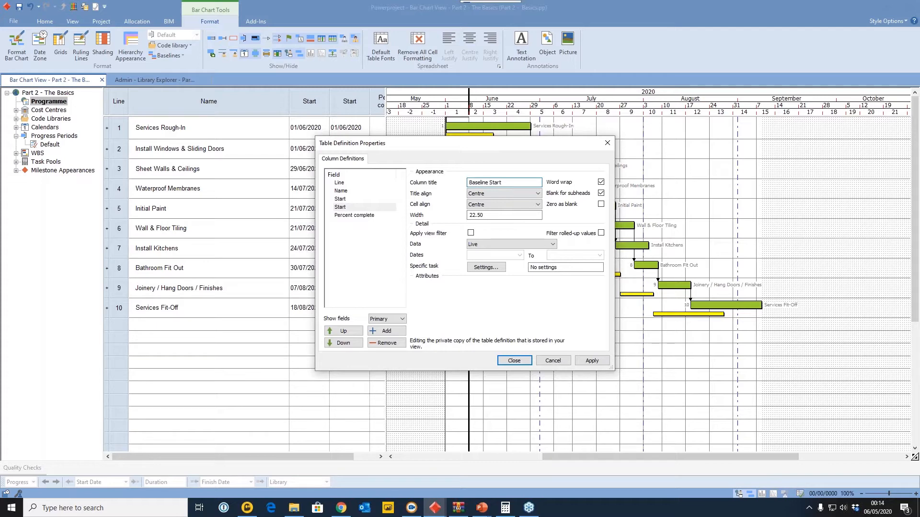
{"action": "left_click", "coordinate": [495, 245]}
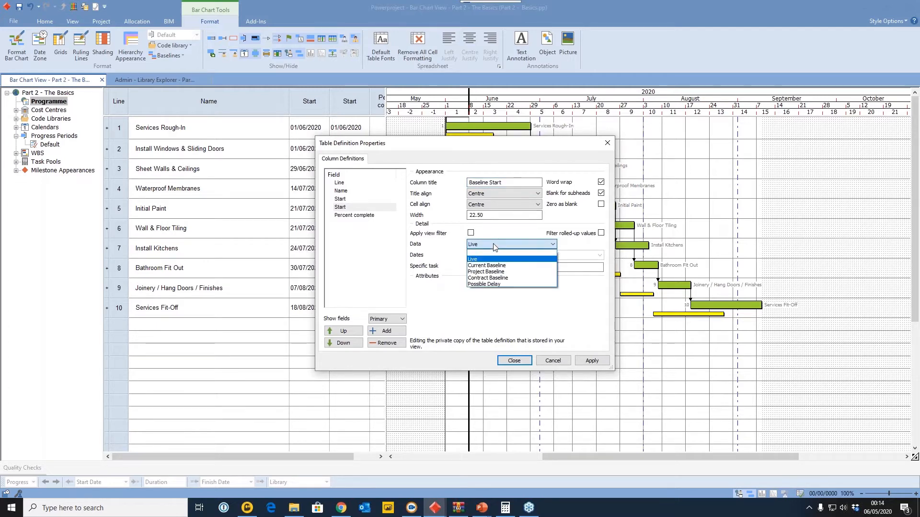
{"action": "left_click", "coordinate": [503, 266]}
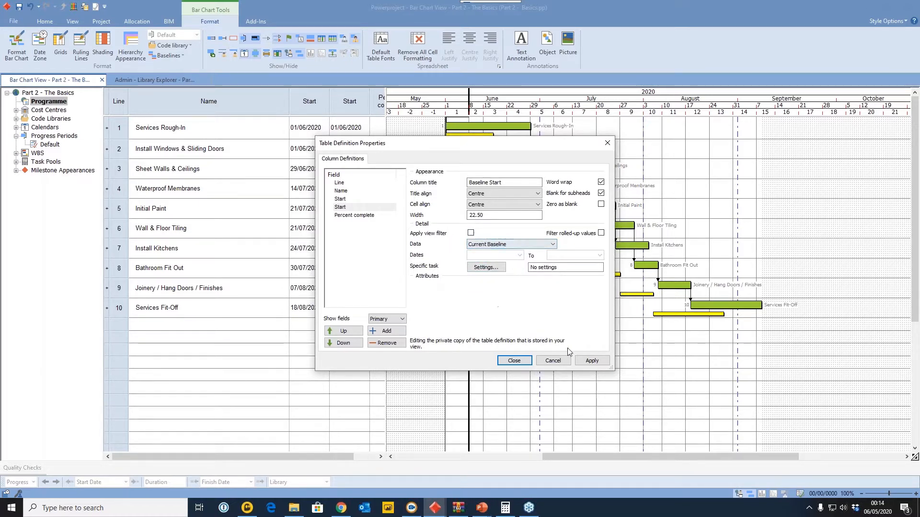
{"action": "left_click", "coordinate": [514, 360]}
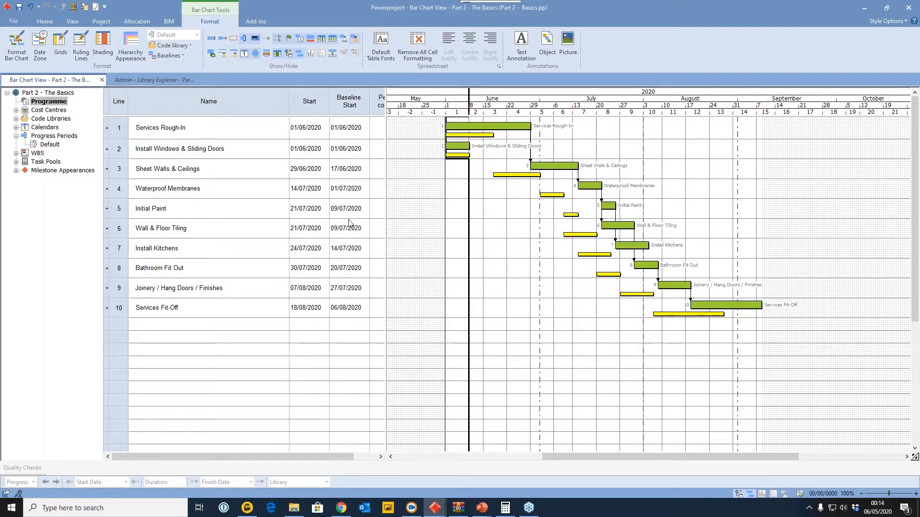
Add a Start variance column against the Current Baseline before Percent complete, and widen the table area to show it
{"action": "right_click", "coordinate": [378, 103]}
{"action": "mouse_move", "coordinate": [410, 197]}
{"action": "mouse_move", "coordinate": [501, 209]}
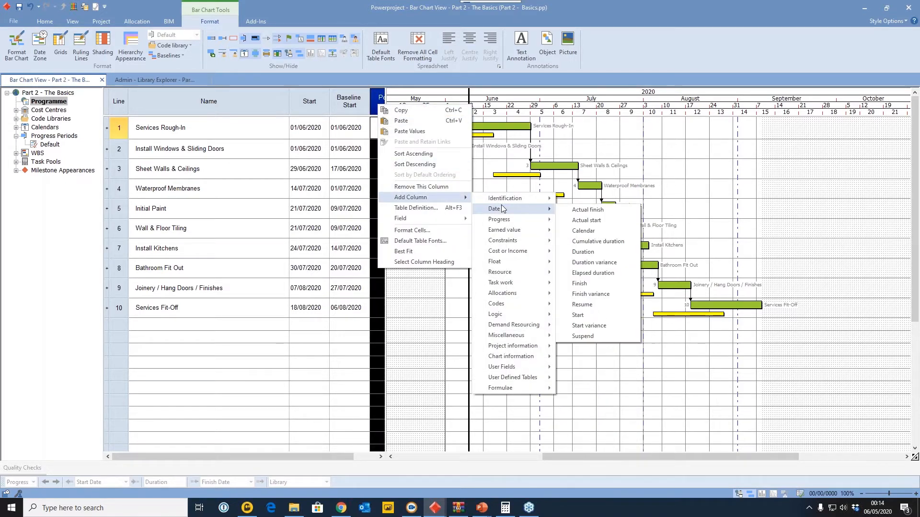
{"action": "left_click", "coordinate": [589, 326]}
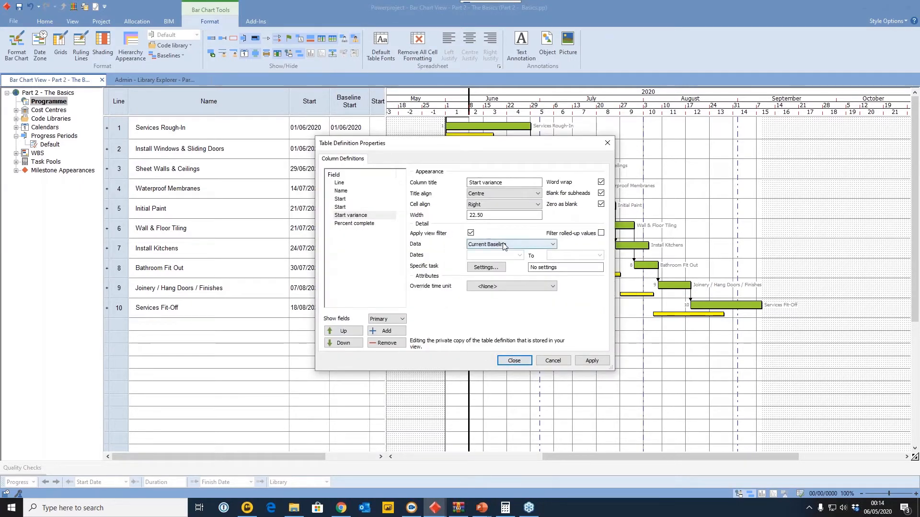
{"action": "left_click", "coordinate": [506, 363]}
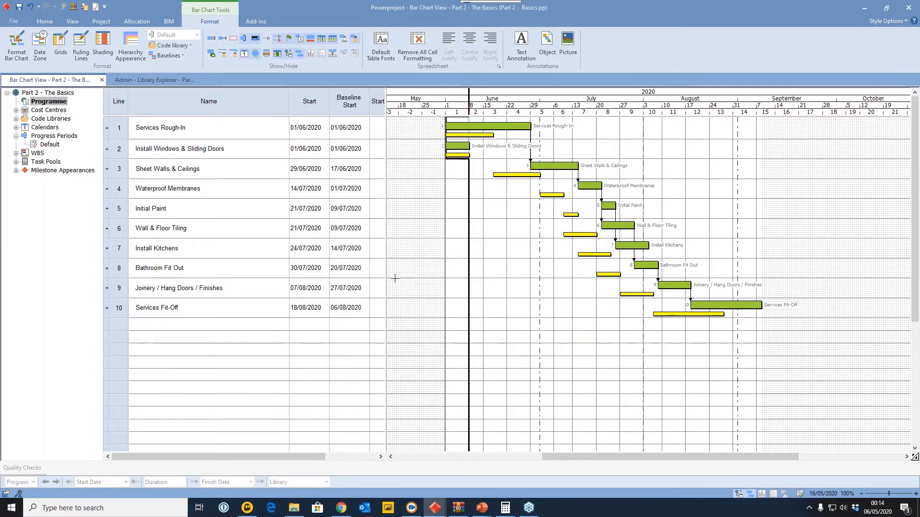
{"action": "left_click_drag", "start_coordinate": [385, 274], "coordinate": [416, 274]}
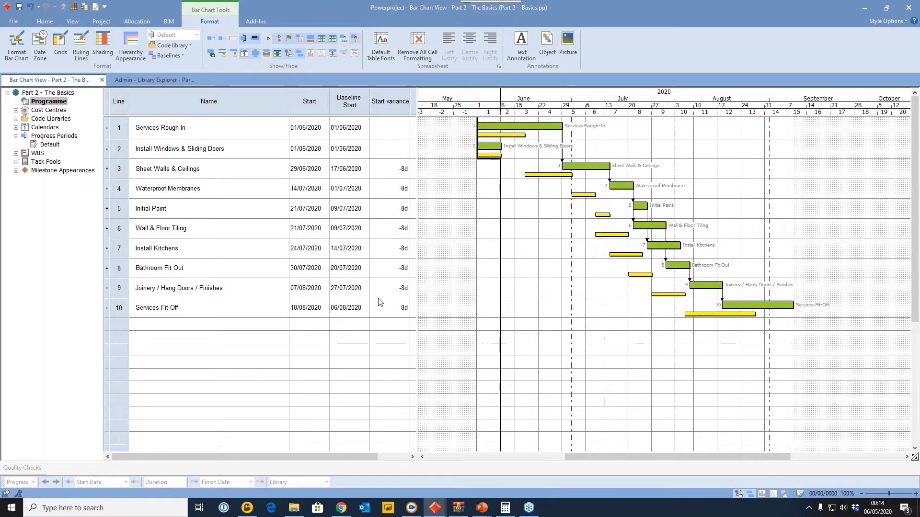
Extend the Waterproof Membranes bar by about four working days and reschedule the programme
{"action": "left_click_drag", "start_coordinate": [635, 187], "coordinate": [652, 186]}
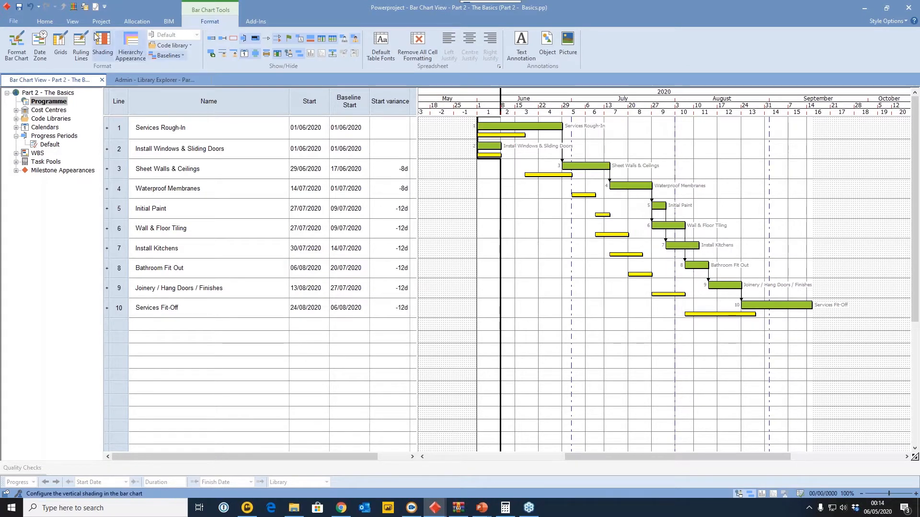
{"action": "left_click", "coordinate": [50, 21]}
{"action": "left_click", "coordinate": [177, 39]}
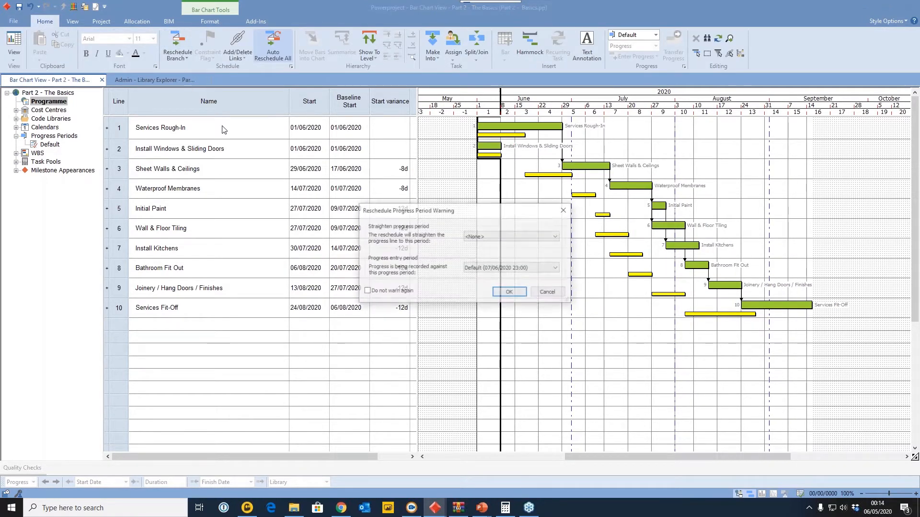
{"action": "left_click", "coordinate": [517, 292]}
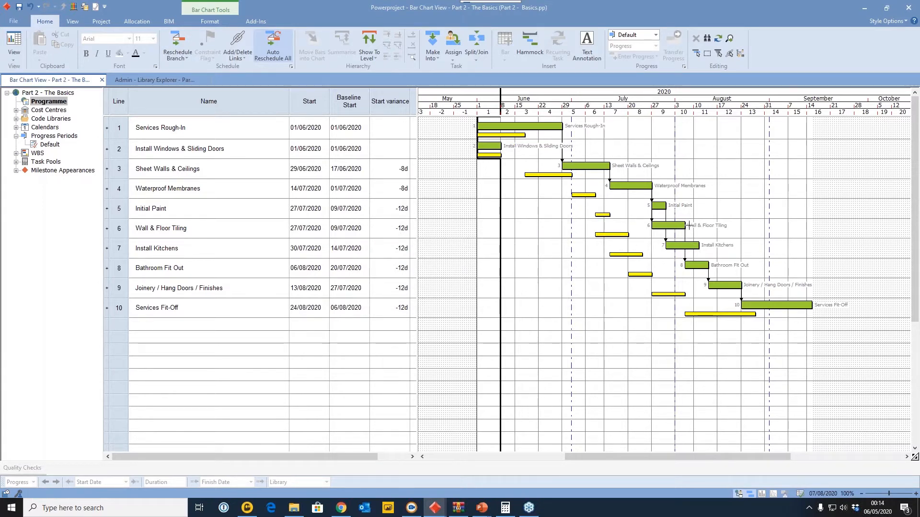
Extend the Wall & Floor Tiling bar by about eight working days and check the start variances down to Services Fit-Off
{"action": "left_click_drag", "start_coordinate": [685, 225], "coordinate": [722, 225]}
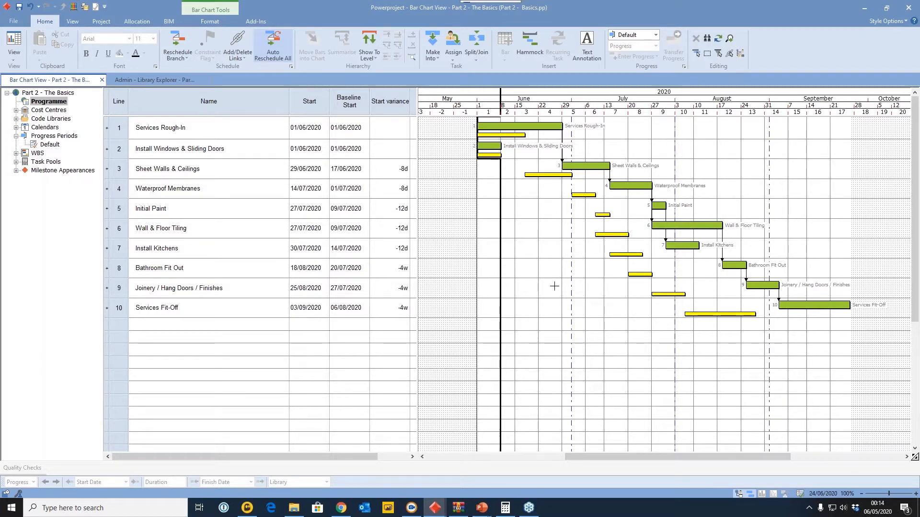
{"action": "left_click", "coordinate": [392, 270]}
{"action": "left_click", "coordinate": [393, 288]}
{"action": "left_click", "coordinate": [394, 209]}
{"action": "left_click_drag", "start_coordinate": [393, 169], "coordinate": [389, 301]}
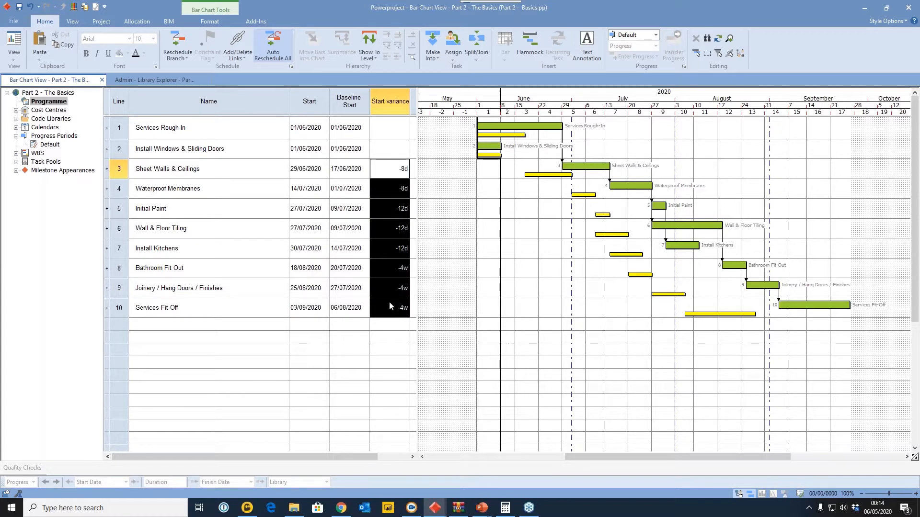
{"action": "left_click", "coordinate": [486, 256]}
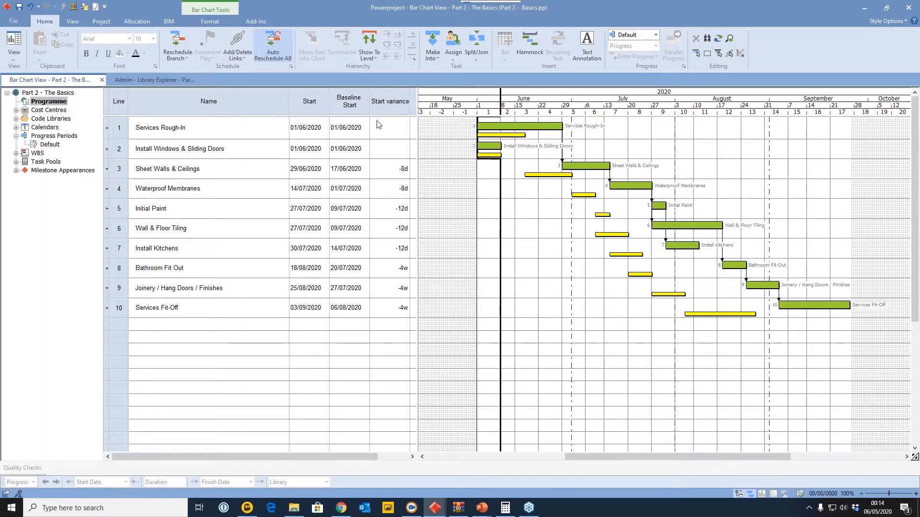
Add the Start Variance RAG task formula column between Baseline Start and Start variance
{"action": "right_click", "coordinate": [378, 102]}
{"action": "mouse_move", "coordinate": [419, 201]}
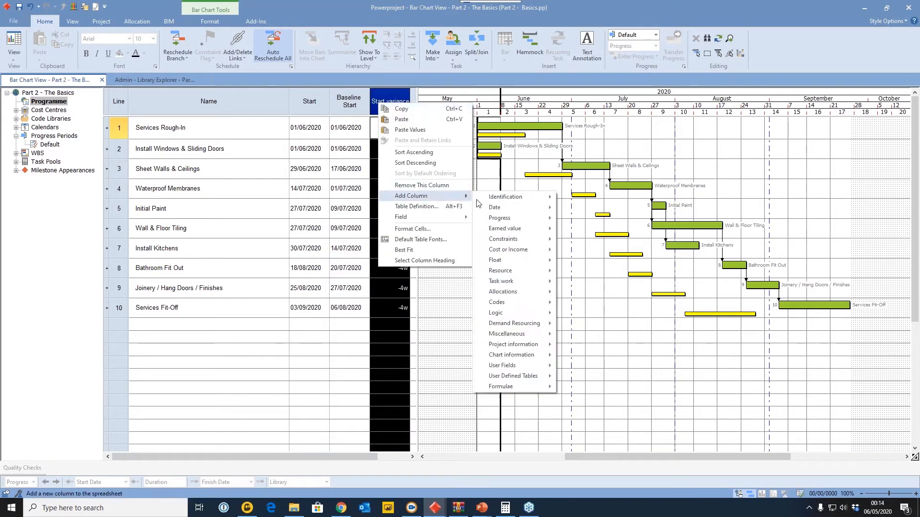
{"action": "mouse_move", "coordinate": [512, 388]}
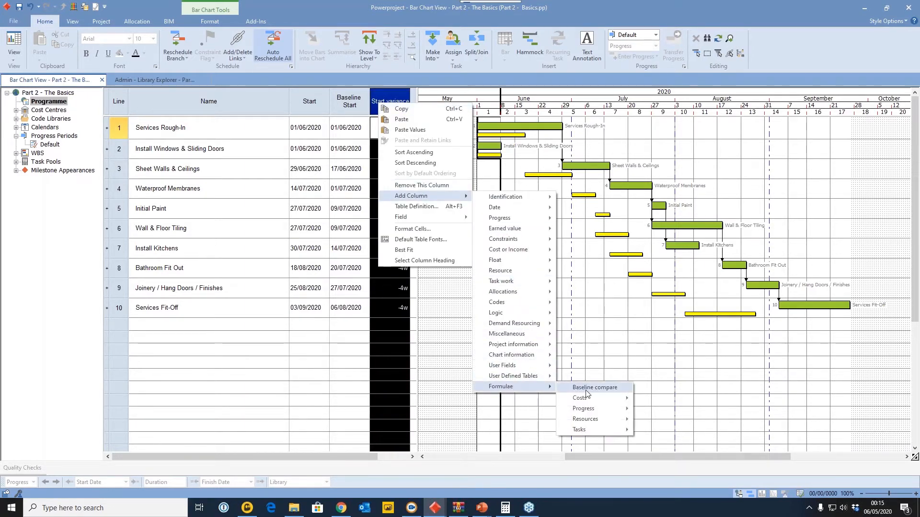
{"action": "mouse_move", "coordinate": [587, 429]}
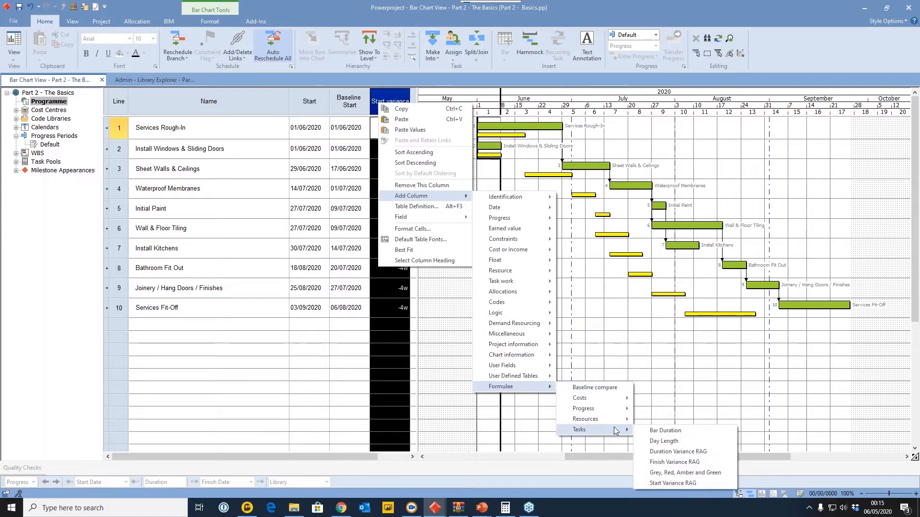
{"action": "left_click", "coordinate": [675, 484]}
{"action": "left_click", "coordinate": [488, 210]}
{"action": "left_click", "coordinate": [481, 233]}
{"action": "left_click", "coordinate": [514, 360]}
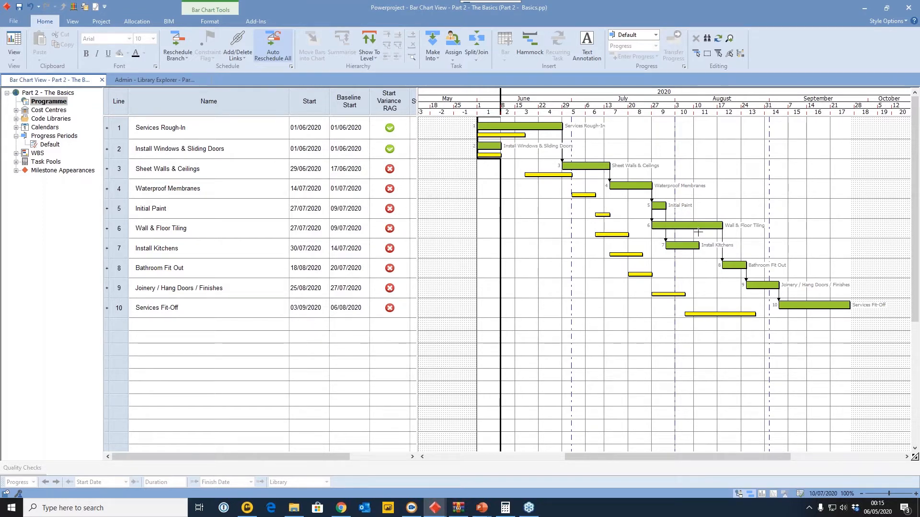
Shorten the Wall & Floor Tiling, Bathroom Fit Out, Joinery / Hang Doors / Finishes and Services Fit-Off bars to pull the programme back
{"action": "left_click_drag", "start_coordinate": [724, 227], "coordinate": [693, 226]}
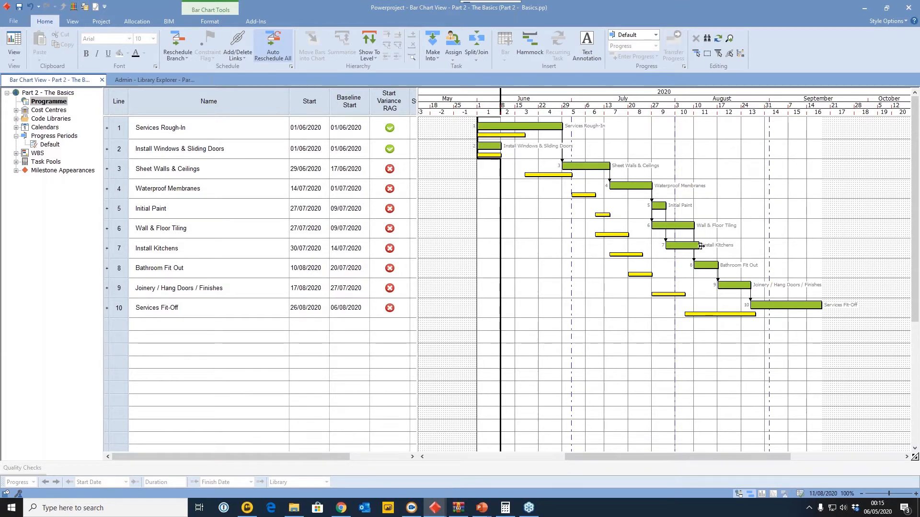
{"action": "left_click_drag", "start_coordinate": [717, 266], "coordinate": [722, 284]}
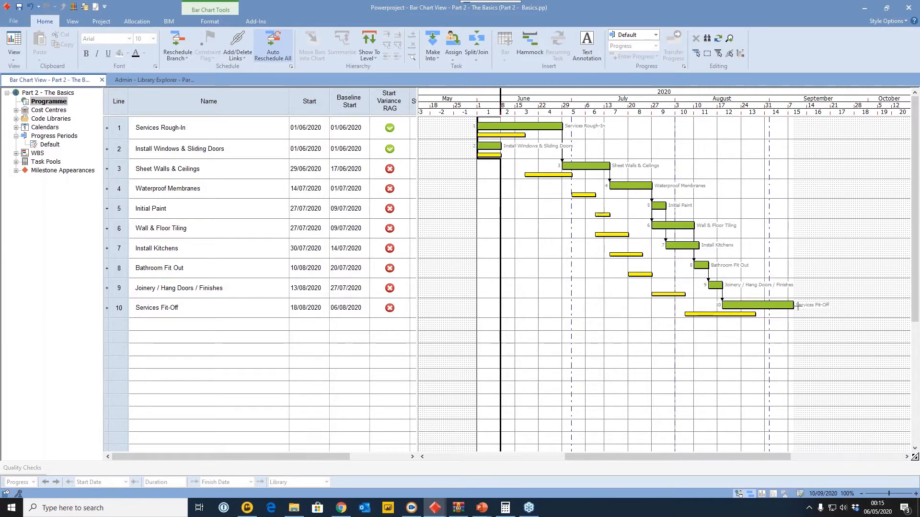
{"action": "left_click_drag", "start_coordinate": [797, 307], "coordinate": [752, 307]}
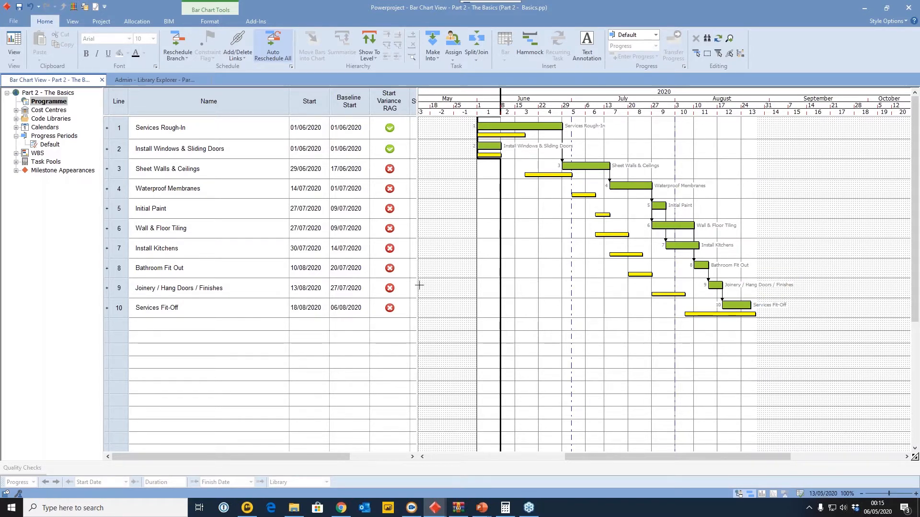
With the Start variance column in view, shorten Wall & Floor Tiling and Install Kitchens further and reduce Joinery / Hang Doors / Finishes to zero duration
{"action": "left_click_drag", "start_coordinate": [420, 285], "coordinate": [449, 286]}
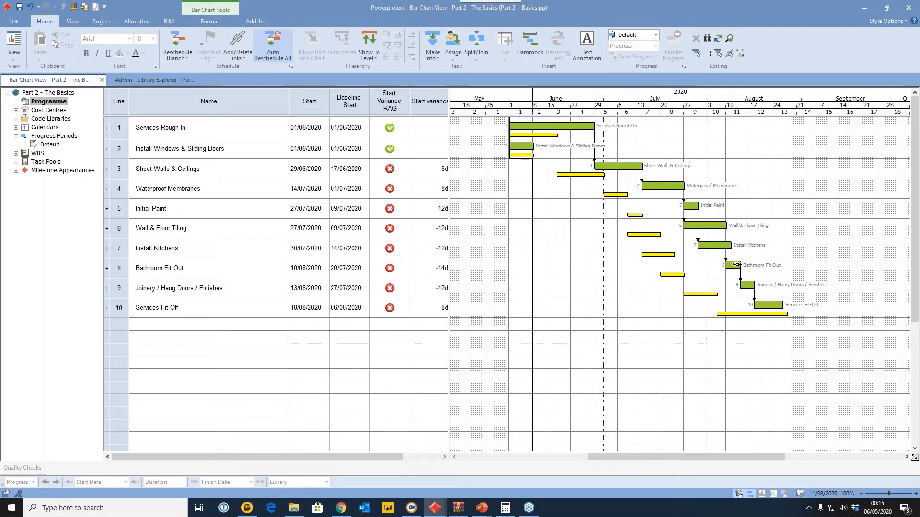
{"action": "left_click_drag", "start_coordinate": [726, 225], "coordinate": [704, 248]}
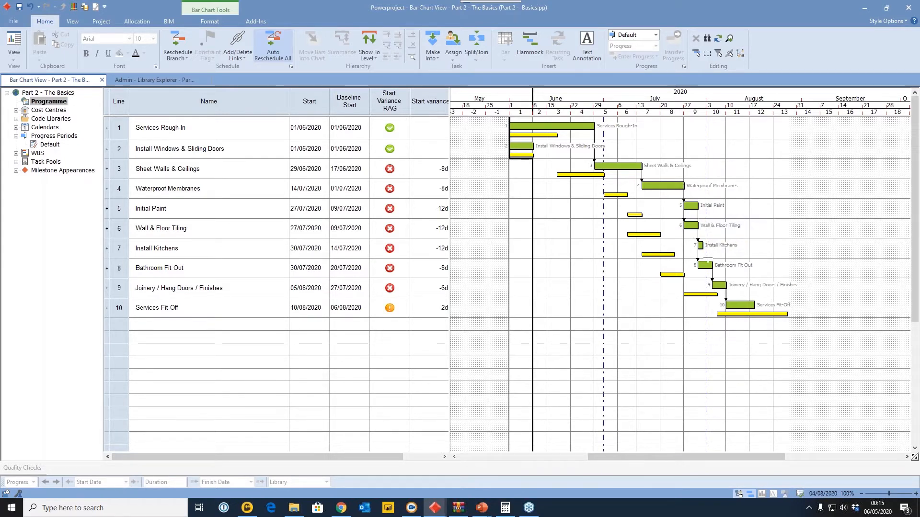
{"action": "left_click_drag", "start_coordinate": [727, 286], "coordinate": [712, 286]}
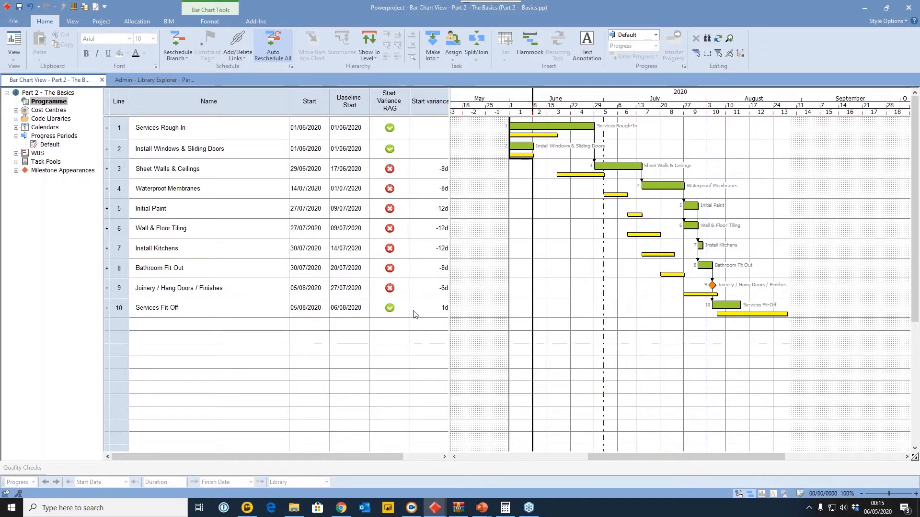
{"action": "left_click", "coordinate": [430, 309]}
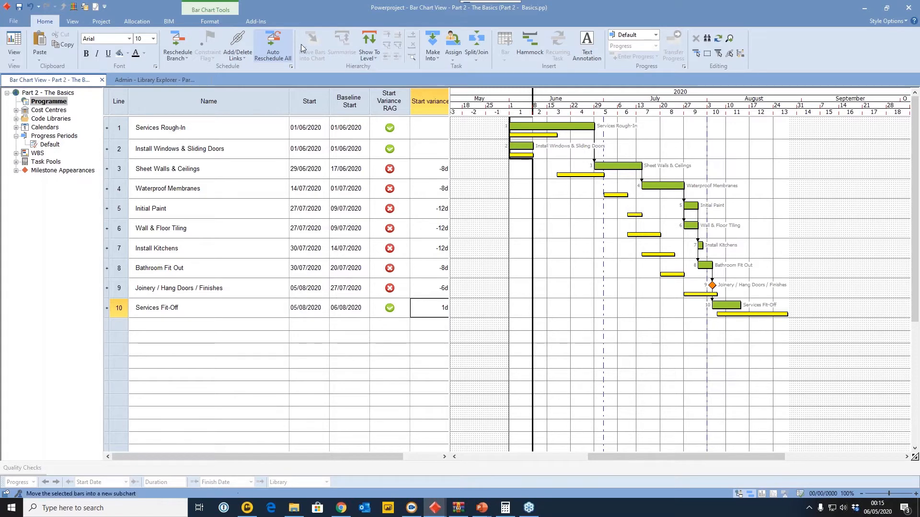
Hide the baseline bars in the bar chart
{"action": "left_click", "coordinate": [210, 22]}
{"action": "left_click", "coordinate": [170, 55]}
{"action": "left_click", "coordinate": [179, 68]}
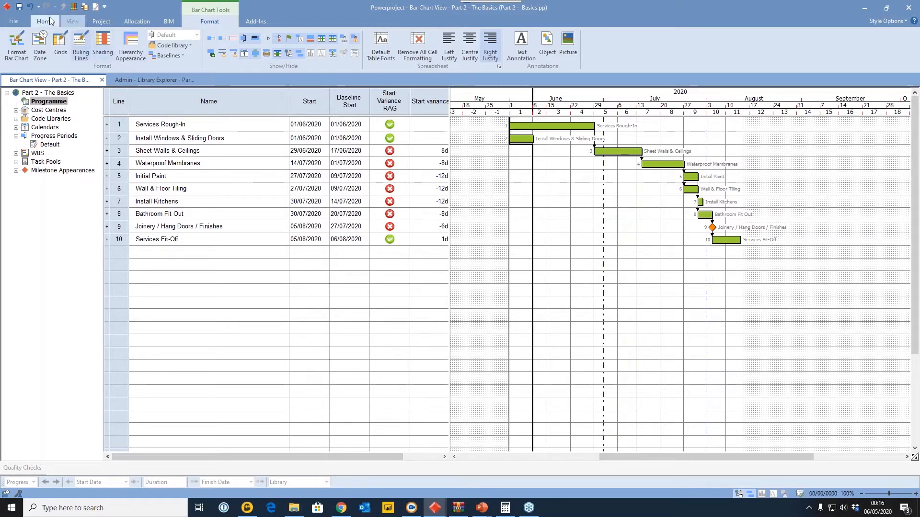
Undo the reschedules and task date changes back to before the Services Rough-In finish date was extended
{"action": "left_click", "coordinate": [39, 6]}
{"action": "scroll", "coordinate": [74, 67], "scroll_direction": "down", "scroll_amount": 4}
{"action": "scroll", "coordinate": [74, 67], "scroll_direction": "down", "scroll_amount": 5}
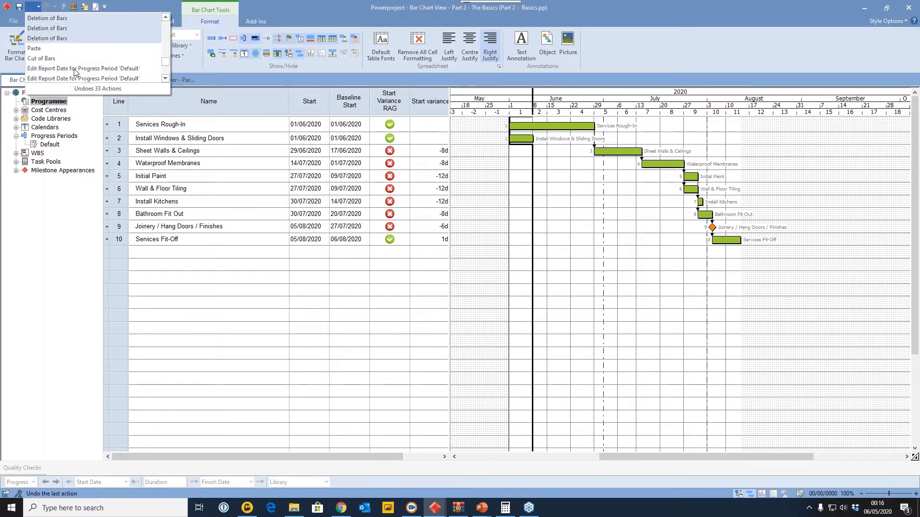
{"action": "scroll", "coordinate": [79, 39], "scroll_direction": "up", "scroll_amount": 7}
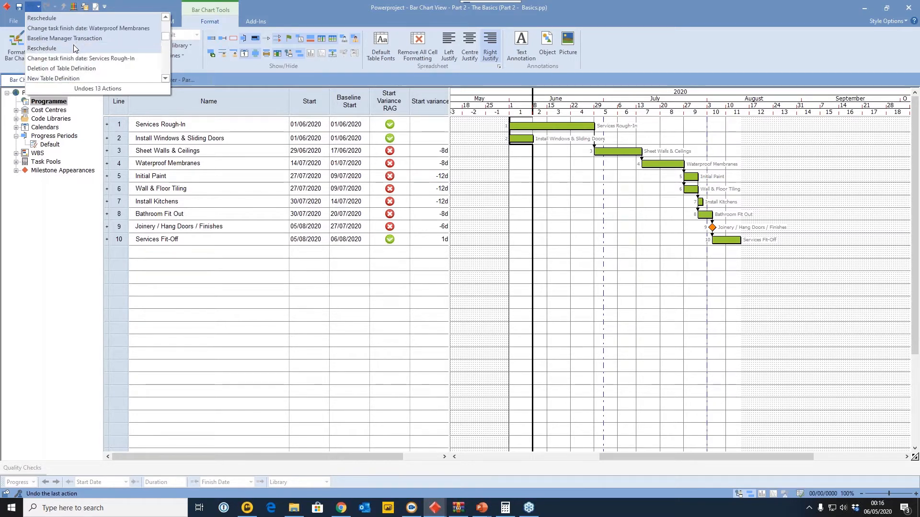
{"action": "left_click", "coordinate": [73, 48]}
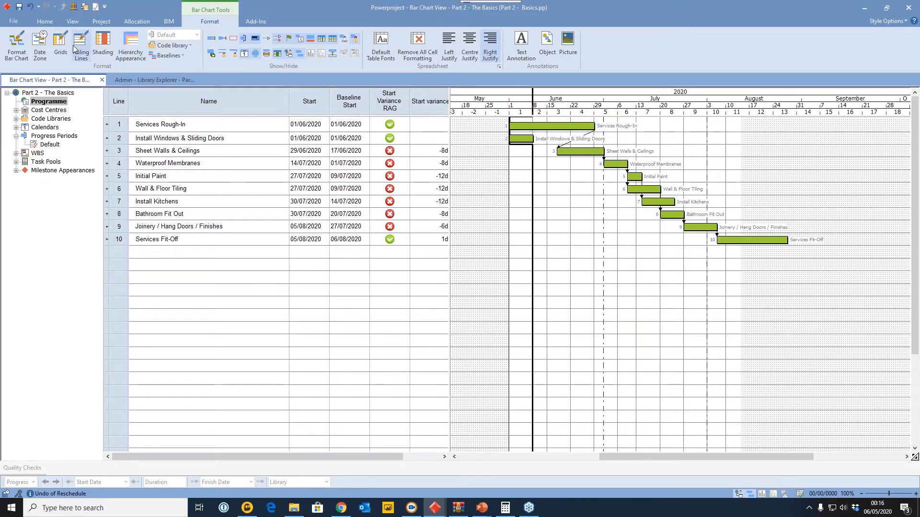
{"action": "left_click", "coordinate": [33, 7]}
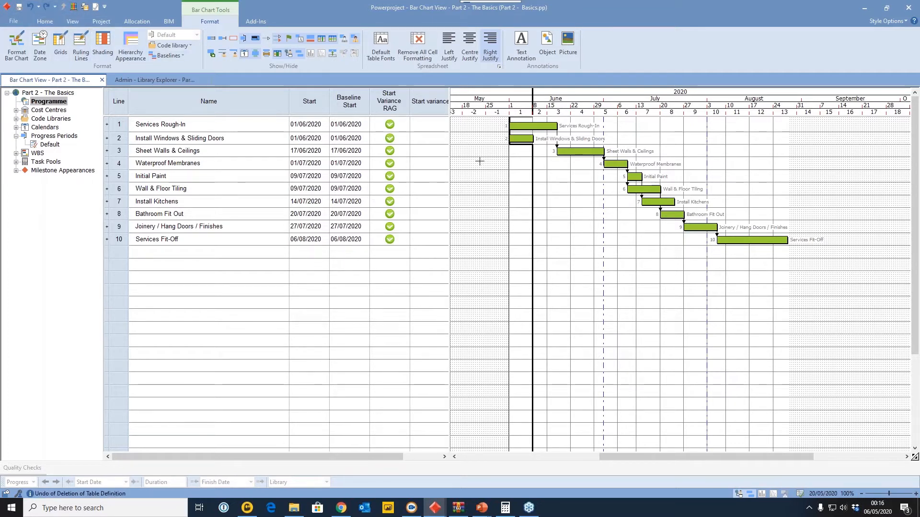
Delete the Baseline Start, Start Variance RAG and Start variance columns from the table
{"action": "left_click_drag", "start_coordinate": [389, 101], "coordinate": [417, 105]}
{"action": "left_click_drag", "start_coordinate": [339, 100], "coordinate": [415, 103]}
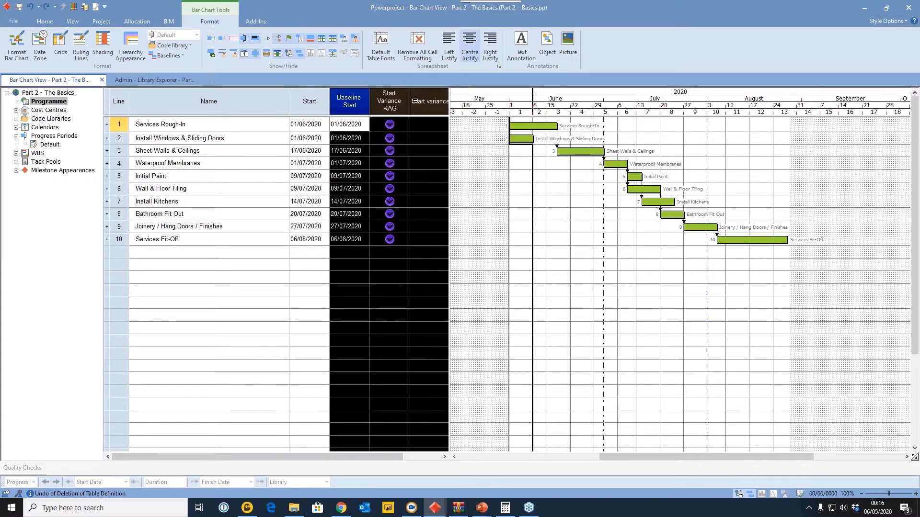
{"action": "key", "text": "Delete"}
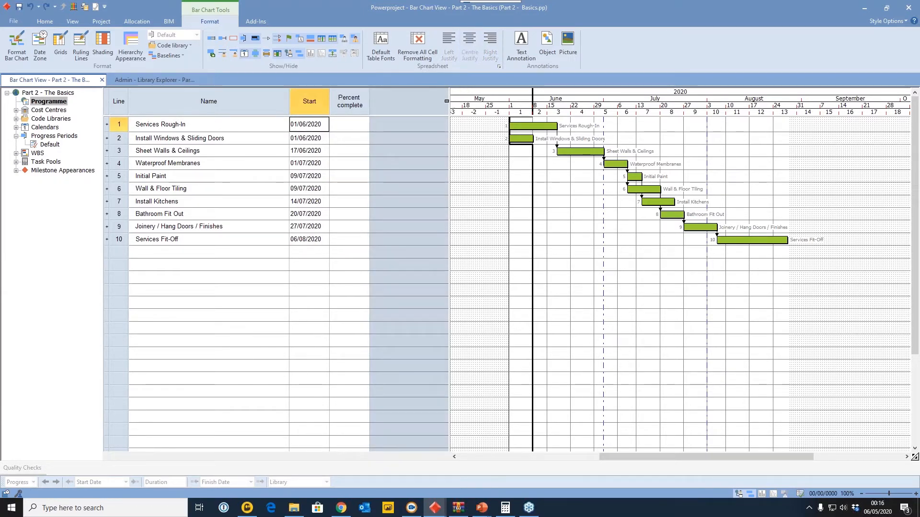
Narrow the table area beside the bar chart and inspect the Default progress period's report date
{"action": "left_click_drag", "start_coordinate": [392, 106], "coordinate": [370, 106]}
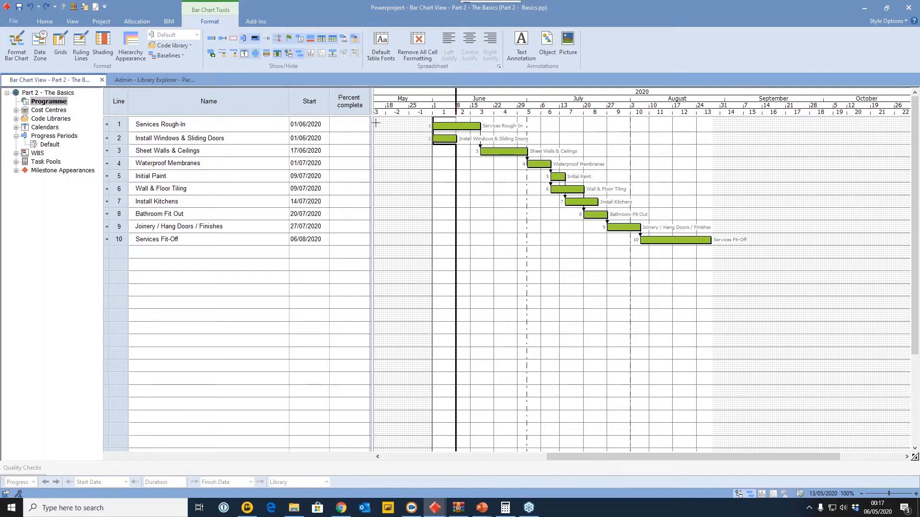
{"action": "double_click", "coordinate": [456, 166]}
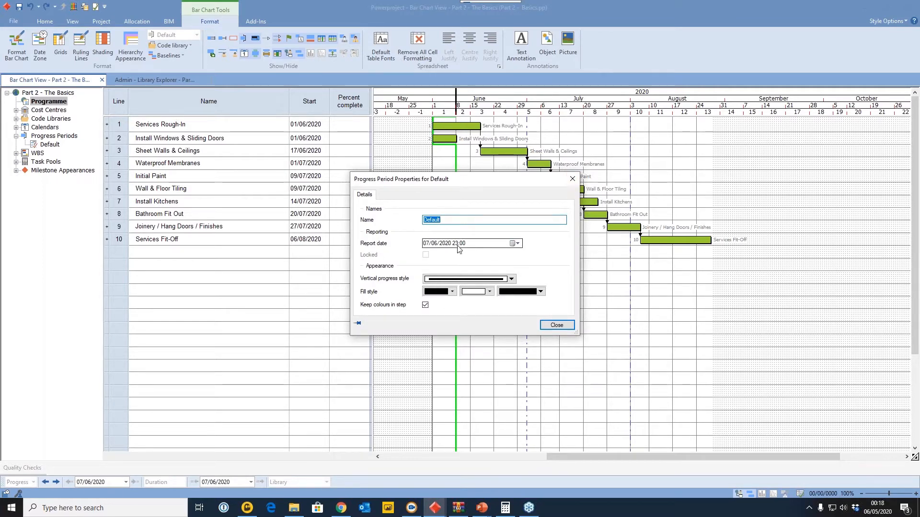
{"action": "left_click", "coordinate": [518, 244]}
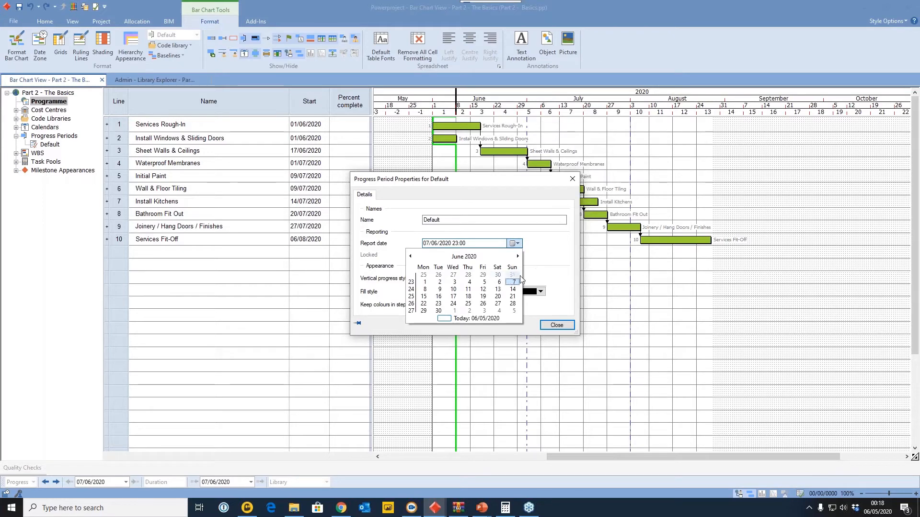
{"action": "left_click", "coordinate": [555, 324]}
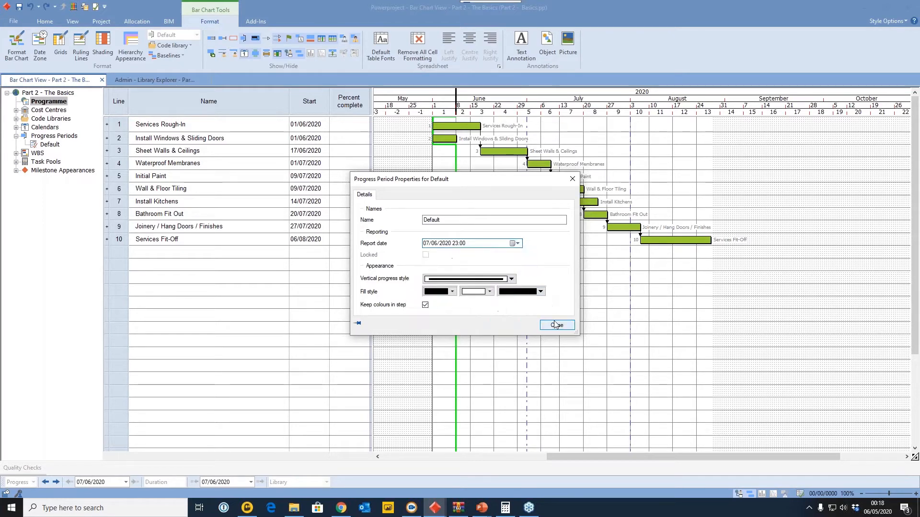
{"action": "left_click", "coordinate": [556, 325]}
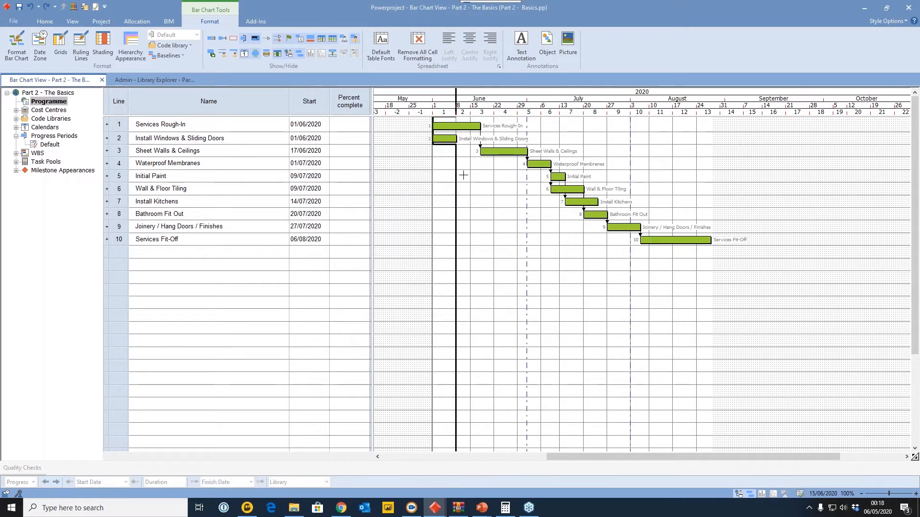
Set the percent complete of Services Rough-In and Install Windows & Sliding Doors to 20 each
{"action": "left_click", "coordinate": [349, 127]}
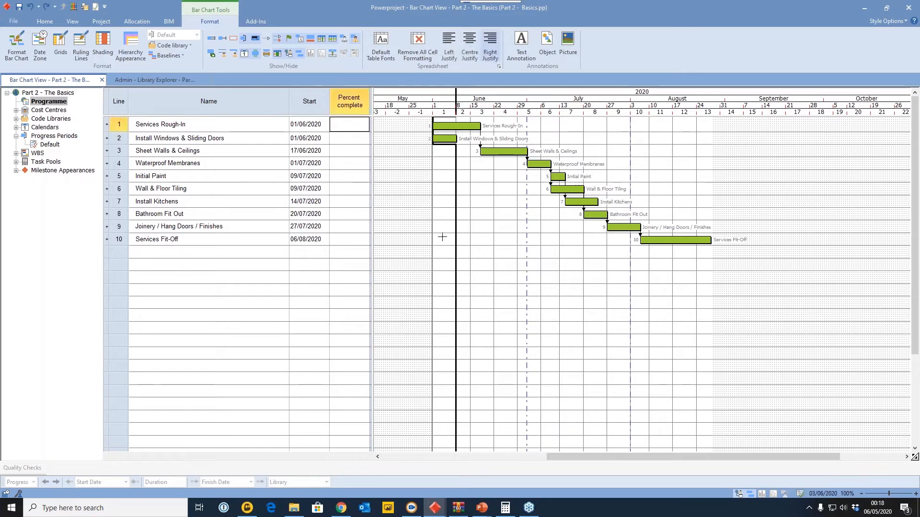
{"action": "type", "text": "20"}
{"action": "key", "text": "Return"}
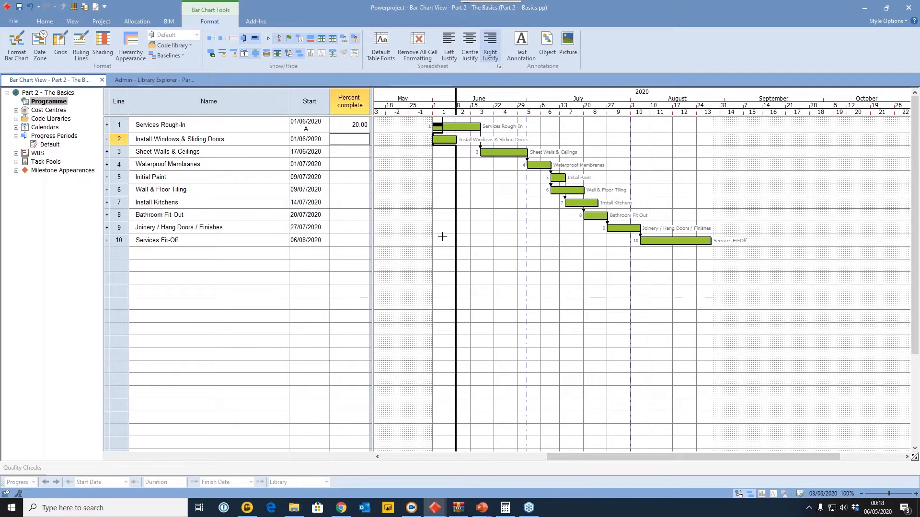
{"action": "type", "text": "20"}
{"action": "key", "text": "Return"}
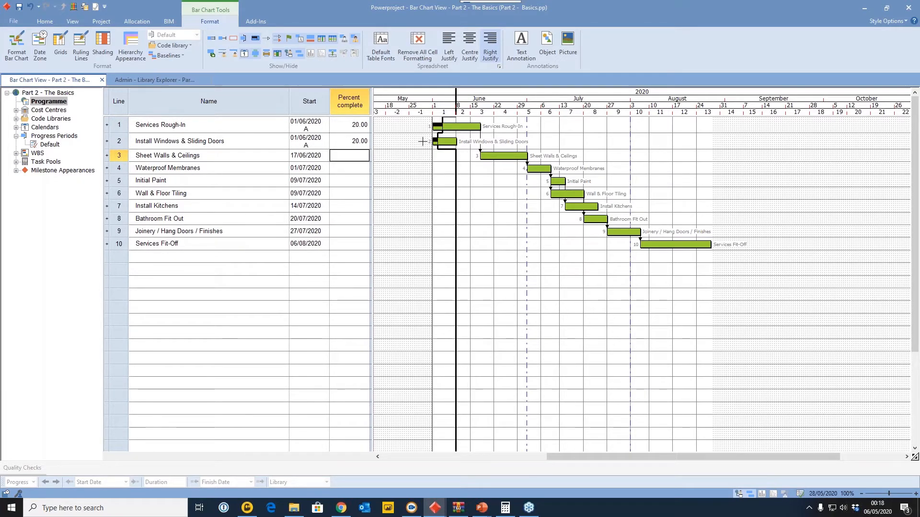
Widen the Start column, enlarge the bar chart to 180%, and extend the table area to fit the Percent complete column
{"action": "left_click_drag", "start_coordinate": [329, 98], "coordinate": [337, 99]}
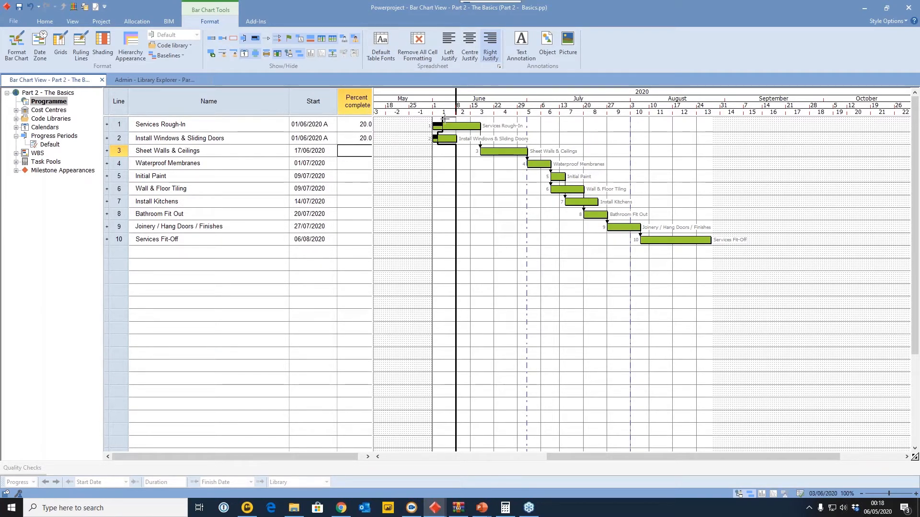
{"action": "left_click", "coordinate": [913, 494]}
{"action": "left_click", "coordinate": [914, 493]}
{"action": "left_click", "coordinate": [914, 494]}
{"action": "left_click", "coordinate": [914, 494]}
{"action": "left_click", "coordinate": [915, 494]}
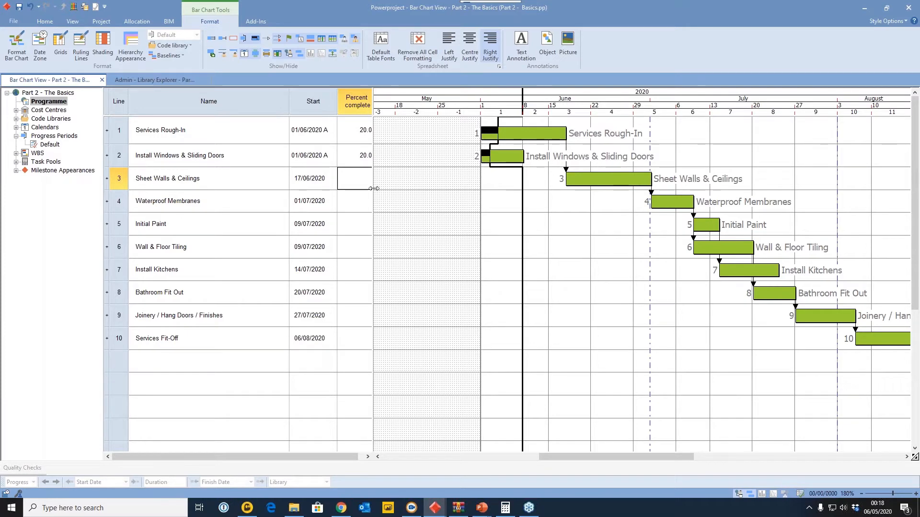
{"action": "left_click_drag", "start_coordinate": [373, 188], "coordinate": [383, 188]}
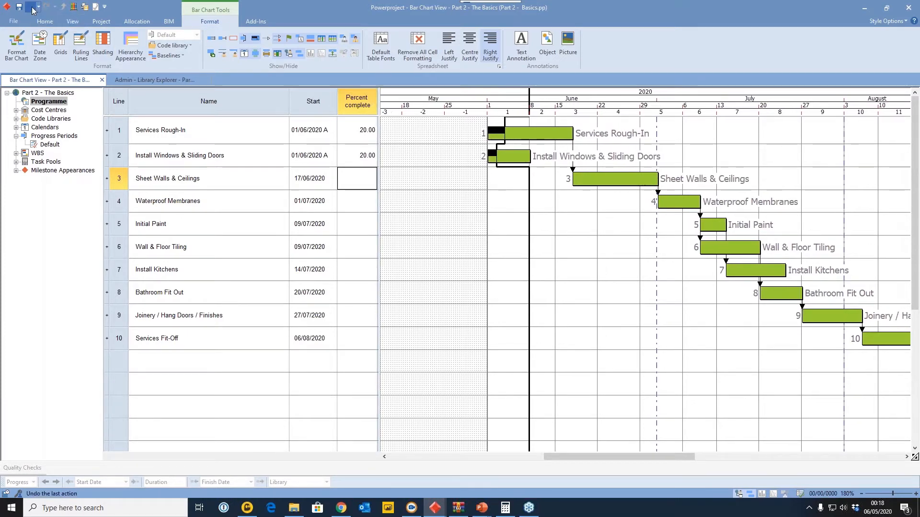
Reschedule the programme, straightening the progress line to the Progress entry period
{"action": "left_click", "coordinate": [45, 21]}
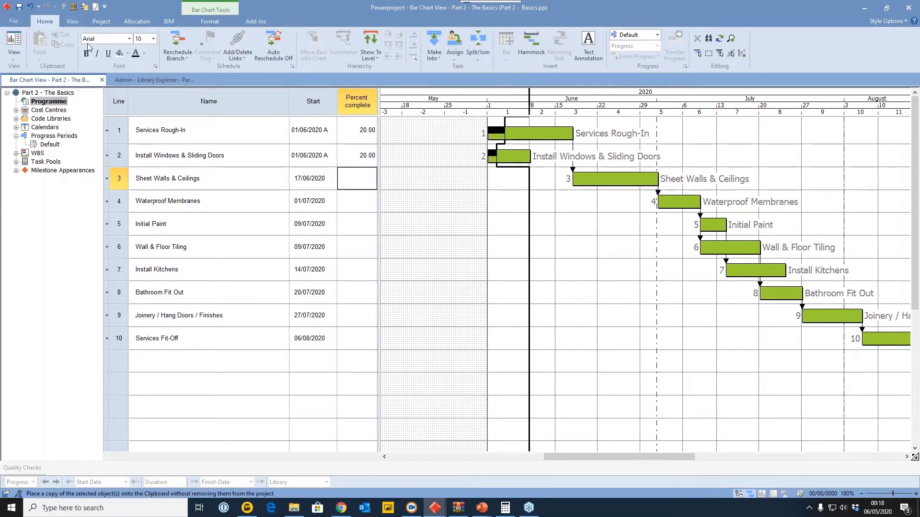
{"action": "left_click", "coordinate": [176, 38]}
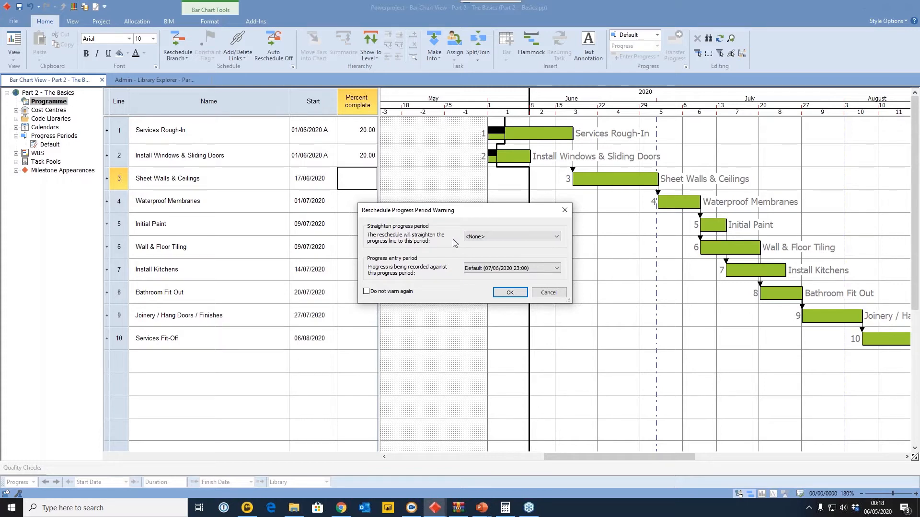
{"action": "left_click", "coordinate": [472, 239]}
{"action": "left_click", "coordinate": [471, 241]}
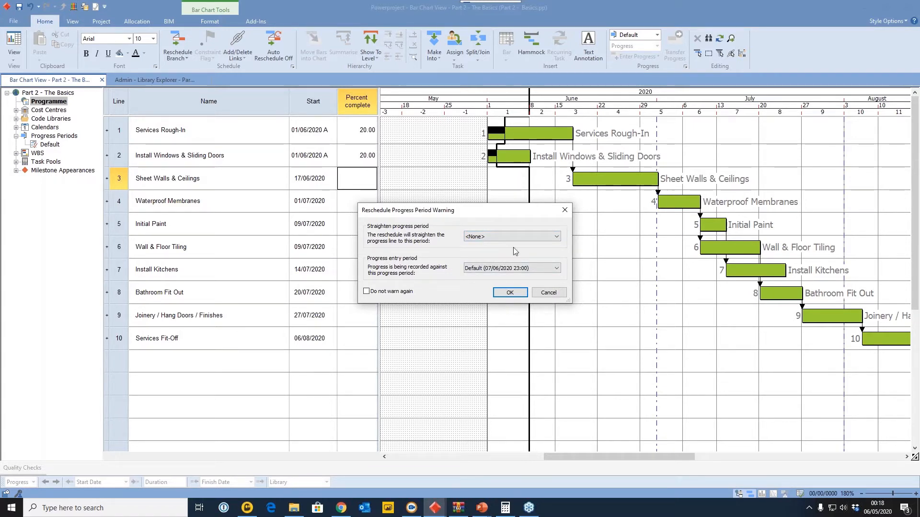
{"action": "left_click", "coordinate": [494, 237]}
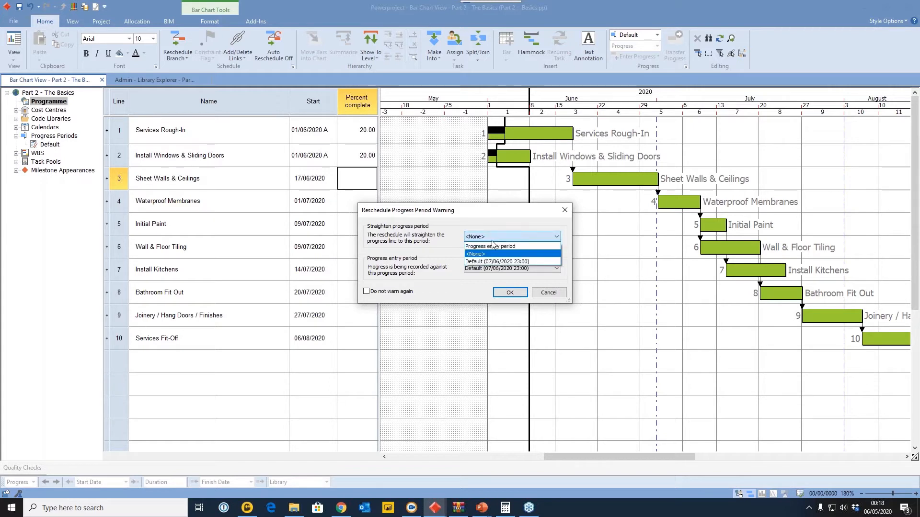
{"action": "left_click", "coordinate": [491, 247]}
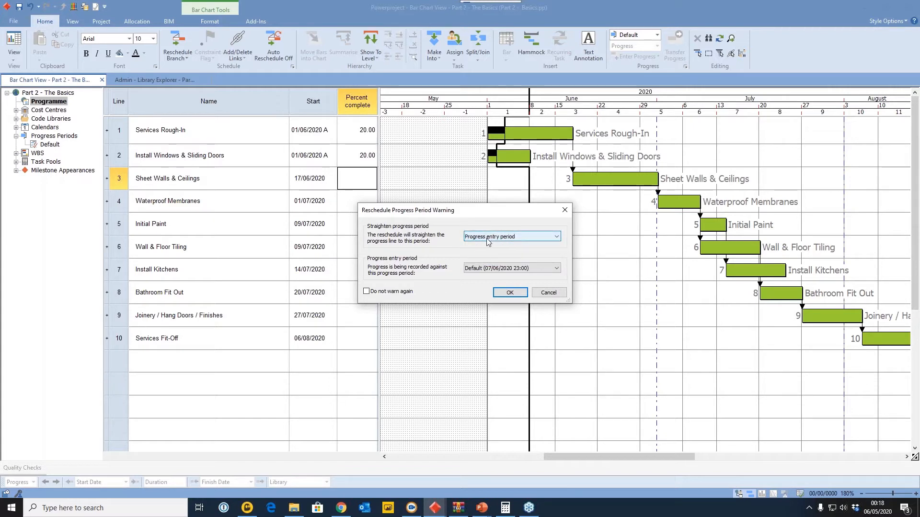
{"action": "left_click", "coordinate": [509, 293]}
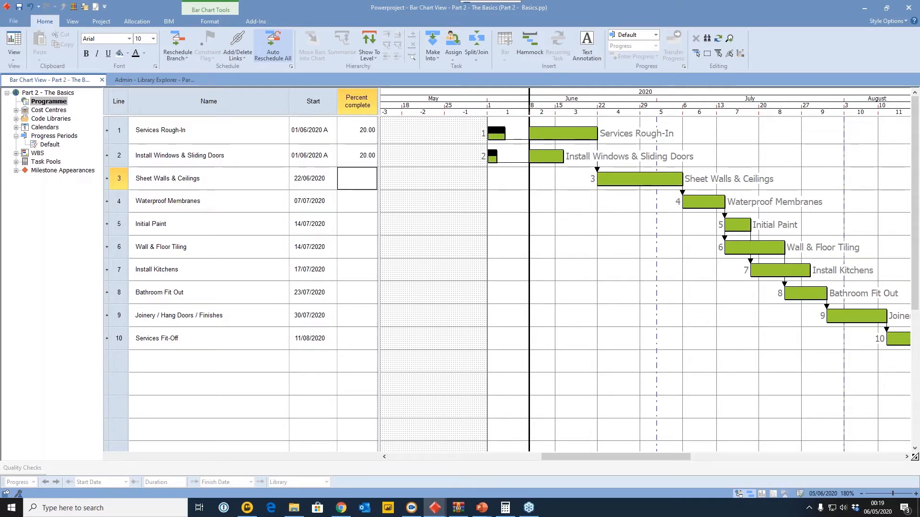
Move the Default progress period's report date to 14/06/2020
{"action": "double_click", "coordinate": [529, 226]}
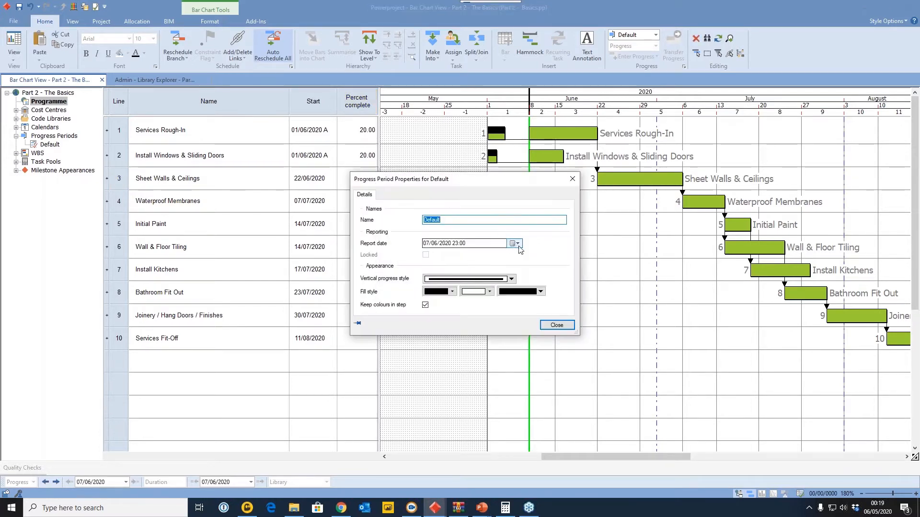
{"action": "left_click", "coordinate": [510, 246]}
{"action": "left_click", "coordinate": [514, 290]}
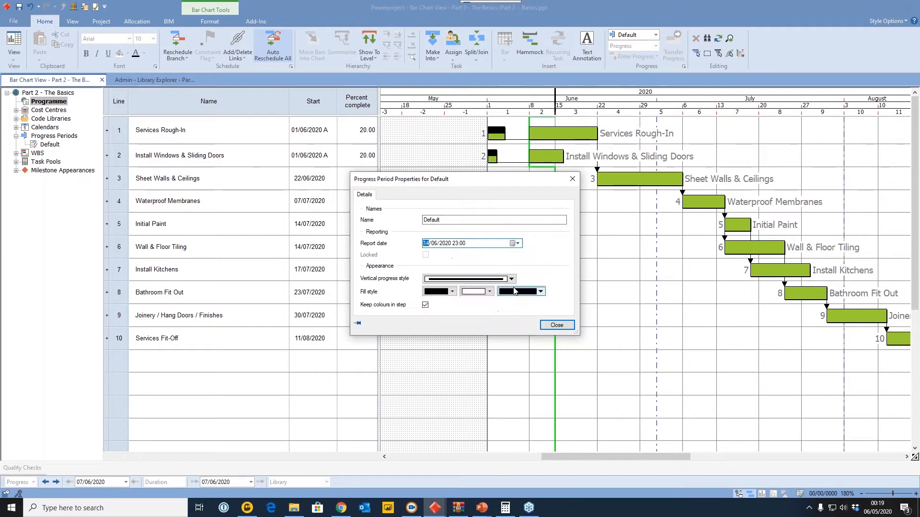
{"action": "left_click", "coordinate": [556, 325]}
Set Services Rough-In to 40 and Install Windows & Sliding Doors to 80 percent complete, and reschedule the programme
{"action": "double_click", "coordinate": [348, 133]}
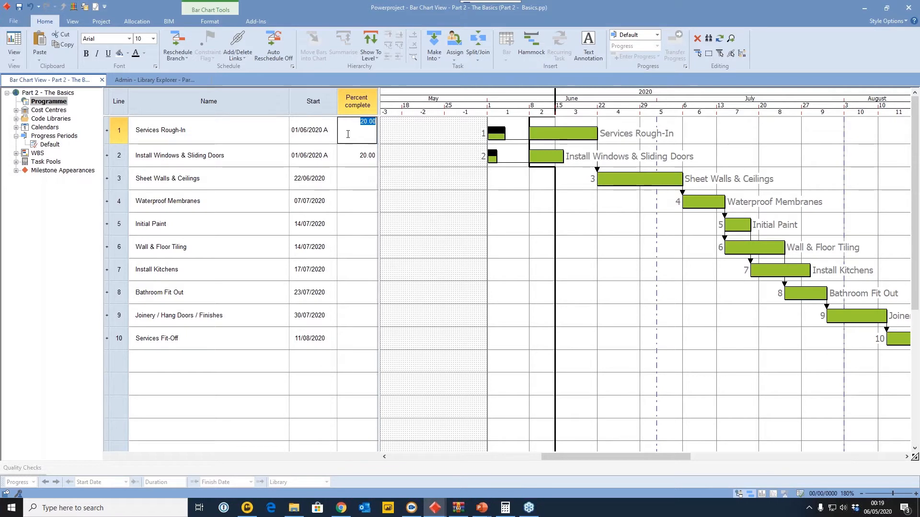
{"action": "type", "text": "40"}
{"action": "key", "text": "Return"}
{"action": "type", "text": "80"}
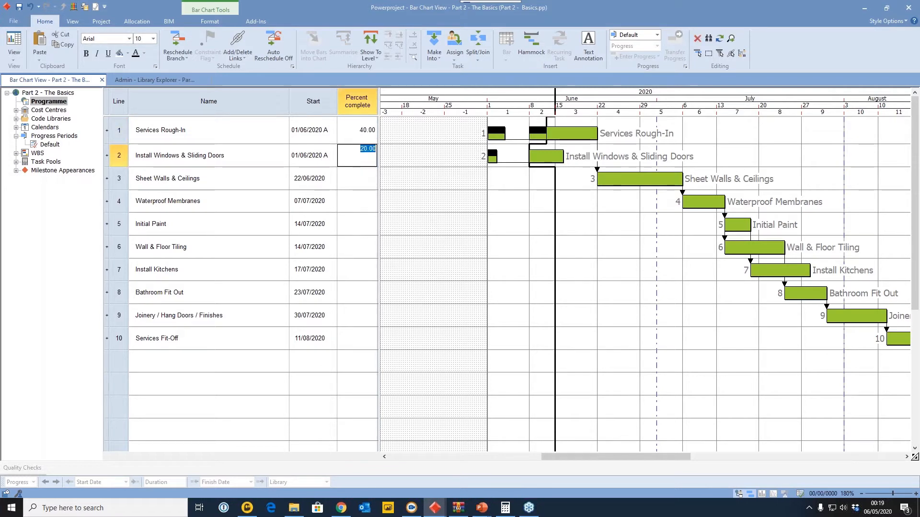
{"action": "key", "text": "Return"}
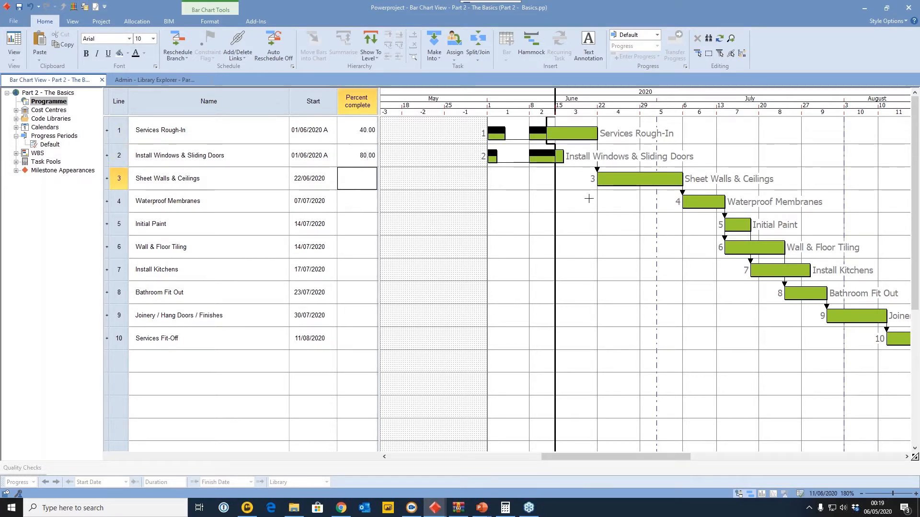
{"action": "left_click", "coordinate": [173, 38]}
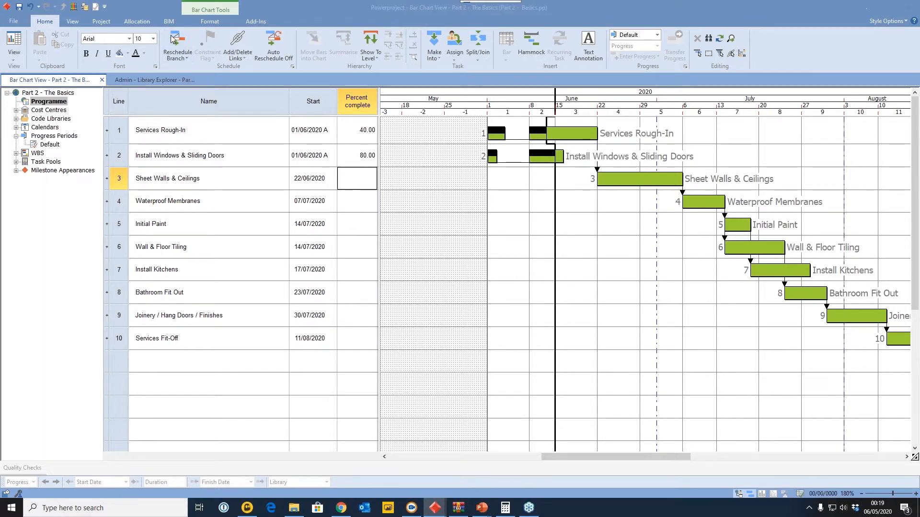
{"action": "left_click", "coordinate": [498, 293]}
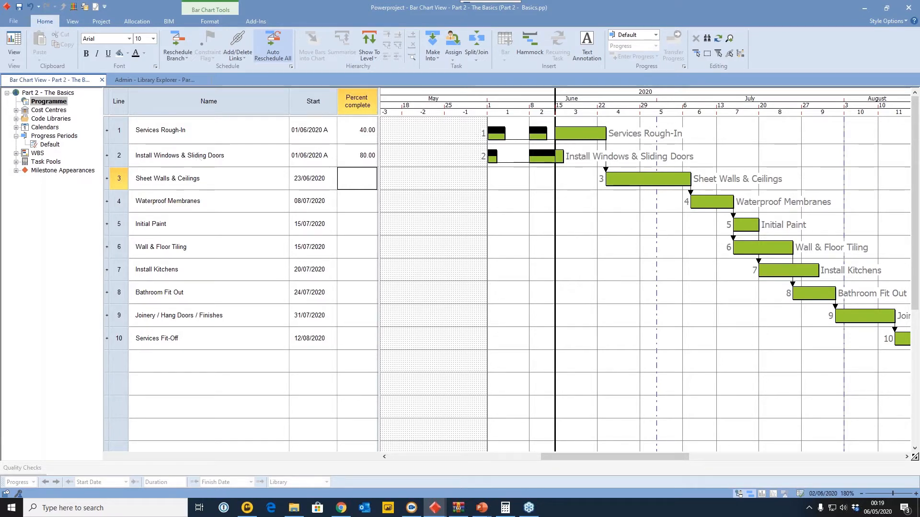
Turn off Split progressed sections in the bar chart's progress formatting and apply it
{"action": "left_click", "coordinate": [13, 21]}
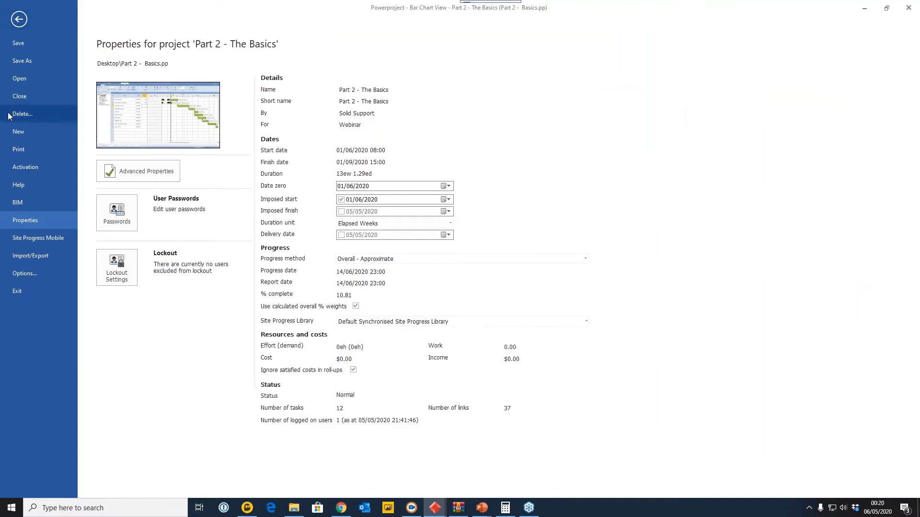
{"action": "left_click", "coordinate": [16, 27]}
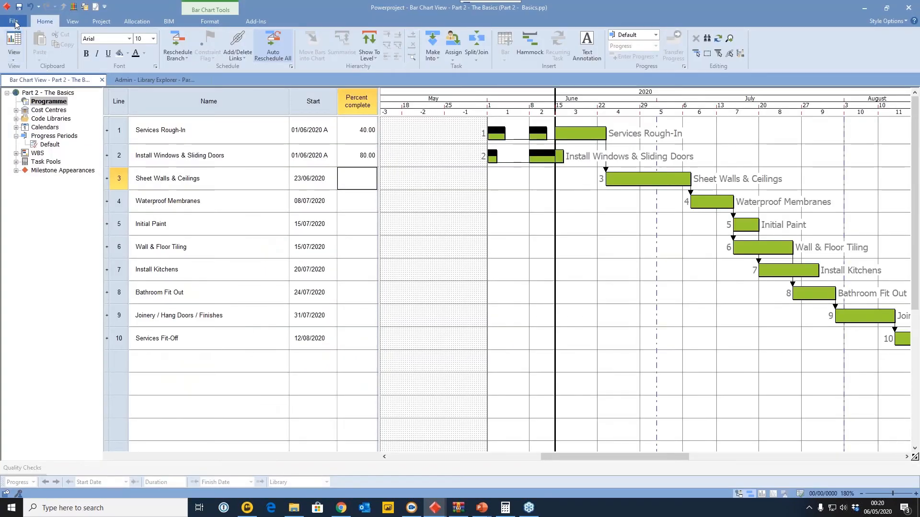
{"action": "left_click", "coordinate": [203, 21]}
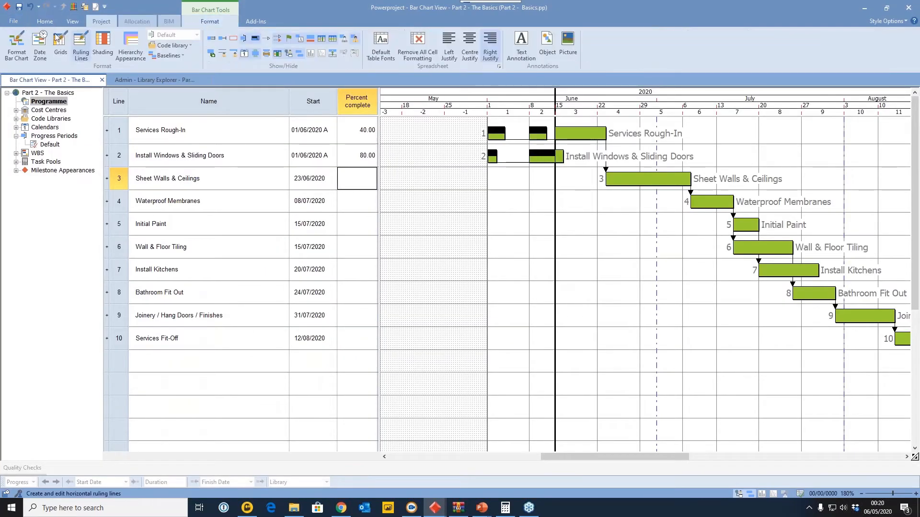
{"action": "left_click", "coordinate": [17, 46]}
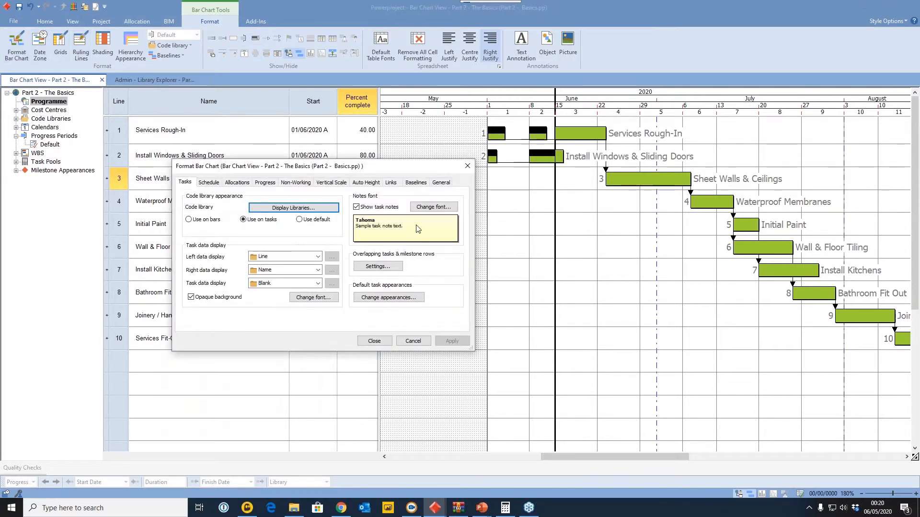
{"action": "left_click", "coordinate": [265, 183]}
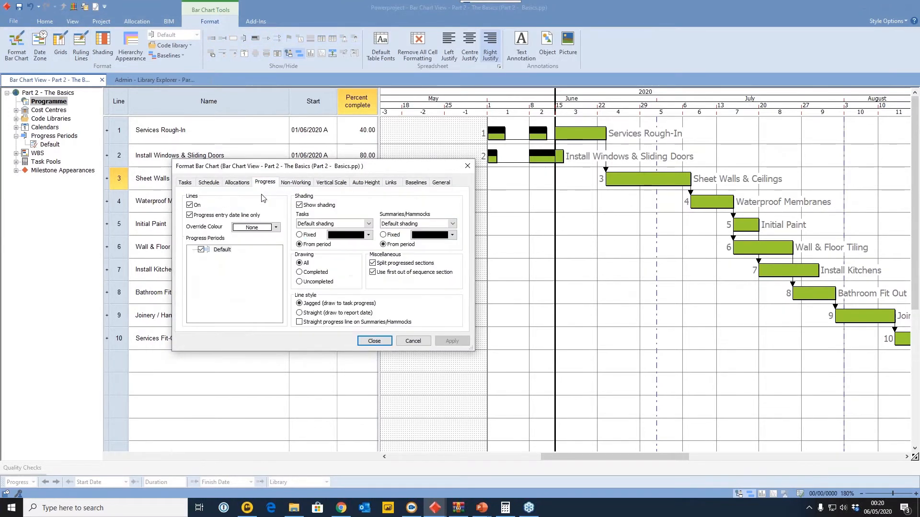
{"action": "left_click", "coordinate": [381, 264]}
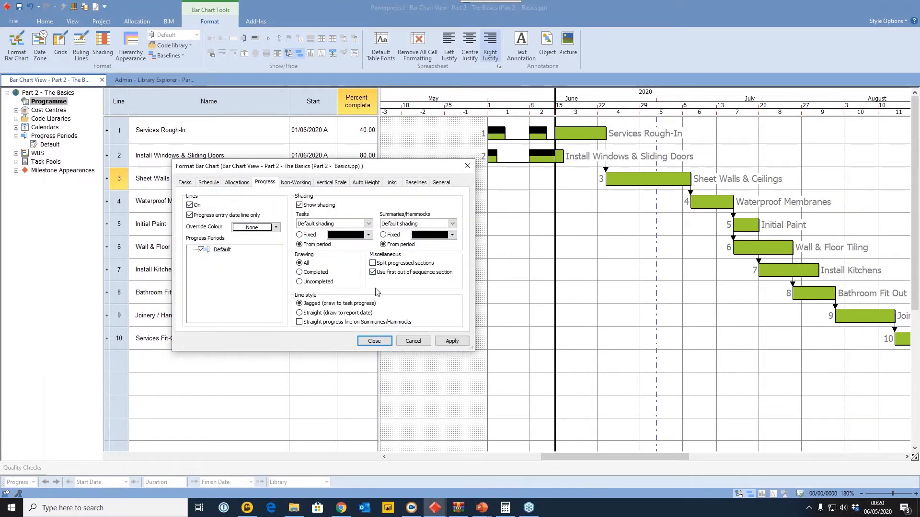
{"action": "left_click", "coordinate": [452, 341]}
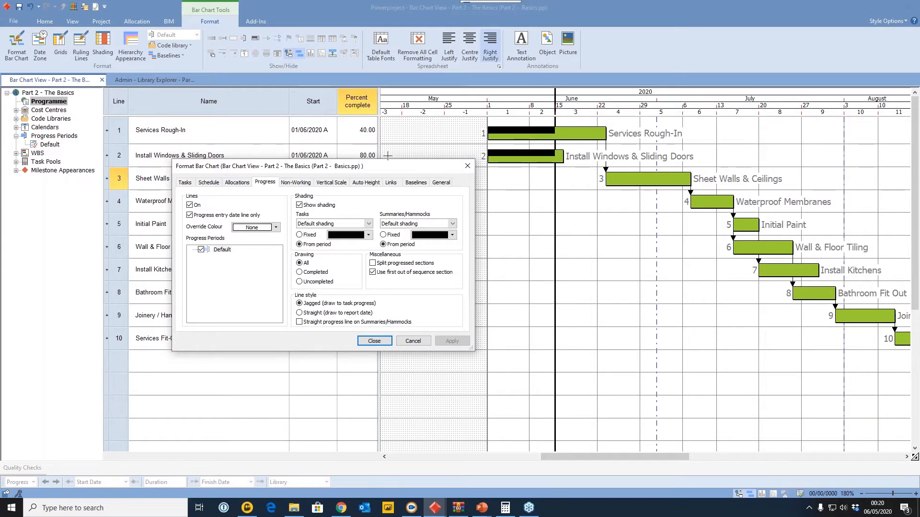
Turn Split progressed sections back on for the bar chart and close the formatting settings
{"action": "left_click", "coordinate": [386, 264]}
{"action": "left_click", "coordinate": [461, 342]}
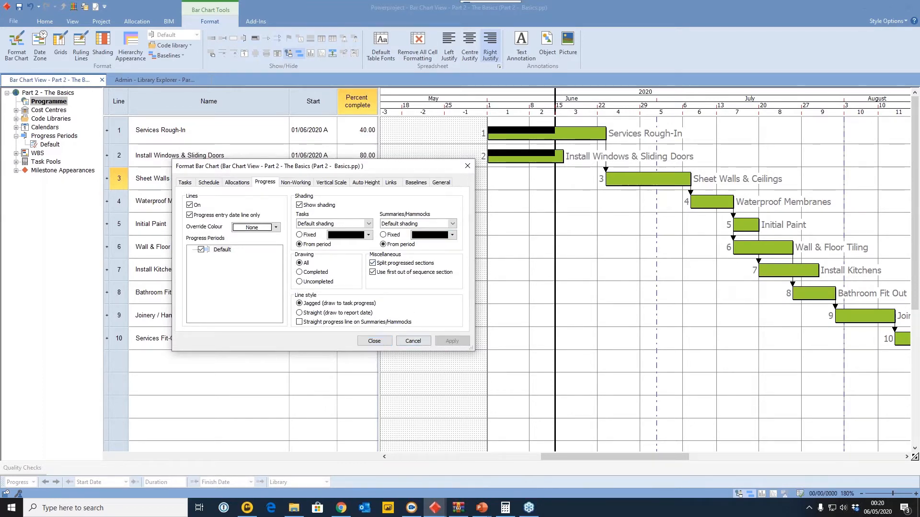
{"action": "left_click", "coordinate": [374, 341]}
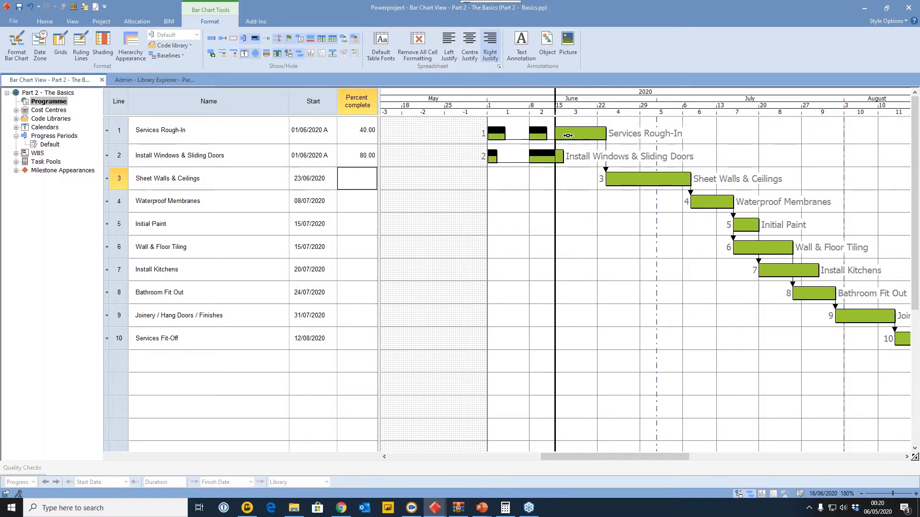
Undo the reschedules, report date change and percent complete entries back to the unprogressed programme
{"action": "left_click", "coordinate": [30, 6]}
{"action": "left_click", "coordinate": [30, 7]}
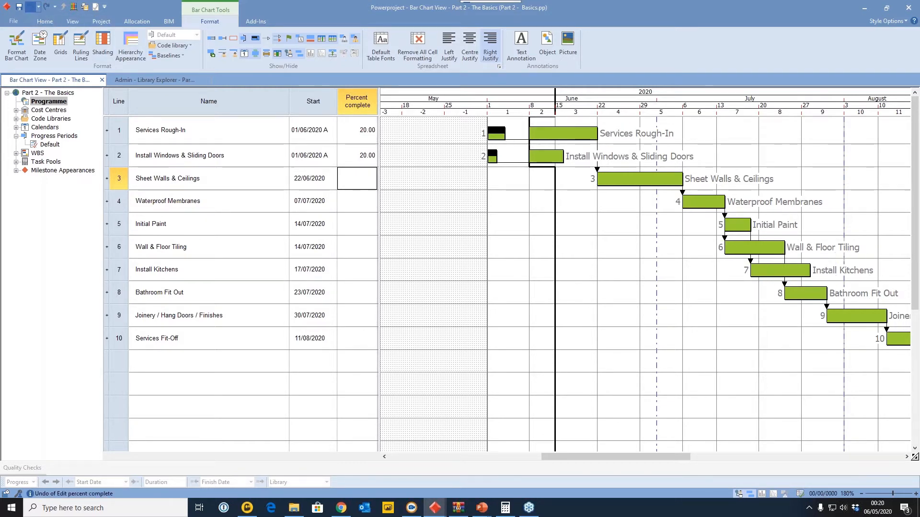
{"action": "left_click", "coordinate": [30, 7]}
{"action": "left_click", "coordinate": [30, 7]}
{"action": "left_click", "coordinate": [30, 9]}
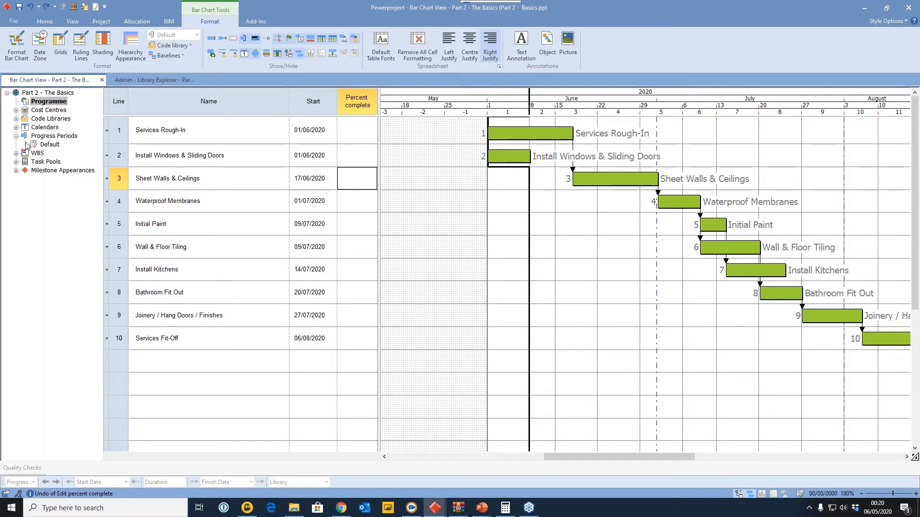
Select the progress line in the bar chart and the Default progress period in the project tree
{"action": "left_click", "coordinate": [530, 190]}
{"action": "left_click", "coordinate": [517, 192]}
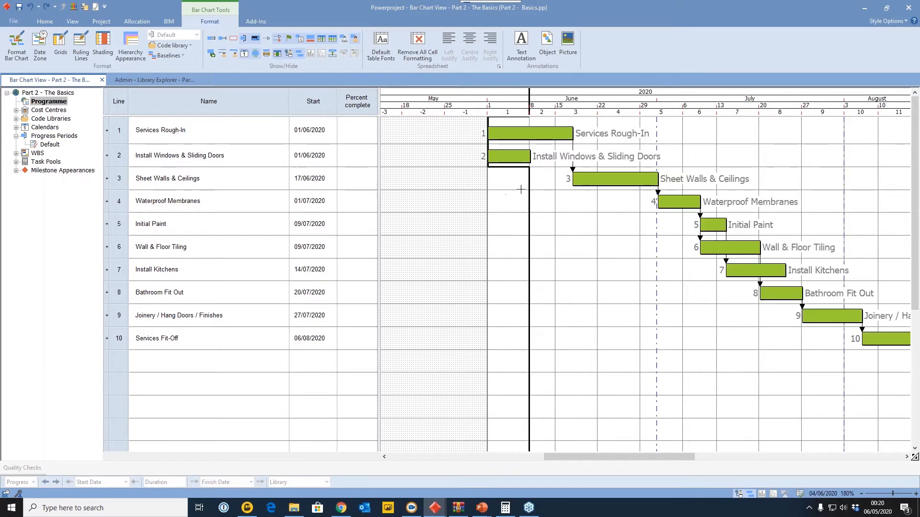
{"action": "left_click", "coordinate": [530, 187]}
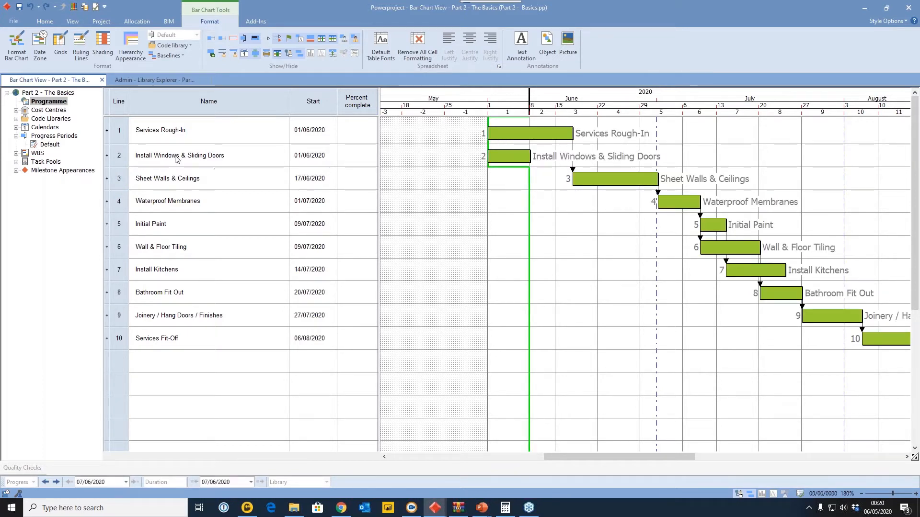
{"action": "left_click", "coordinate": [45, 144]}
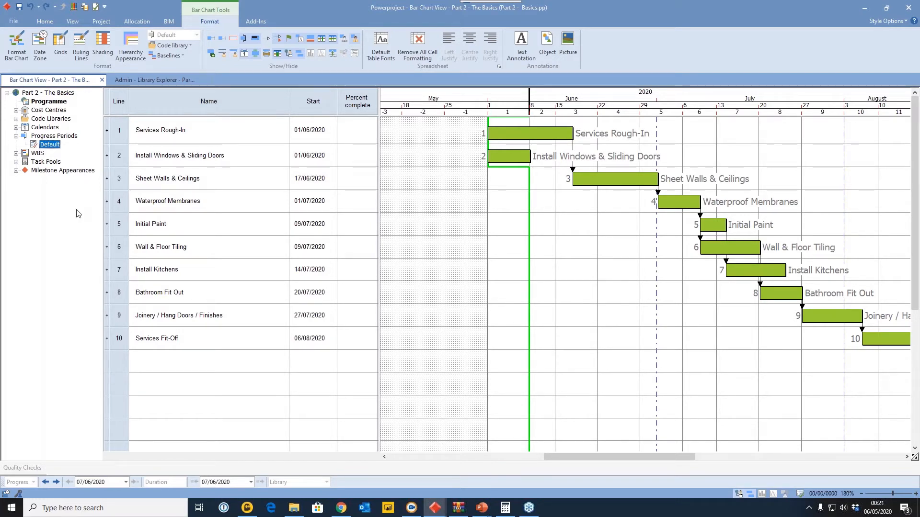
Open the progress periods in the Library Explorer and rename the Default period as Week 1
{"action": "left_click", "coordinate": [133, 81]}
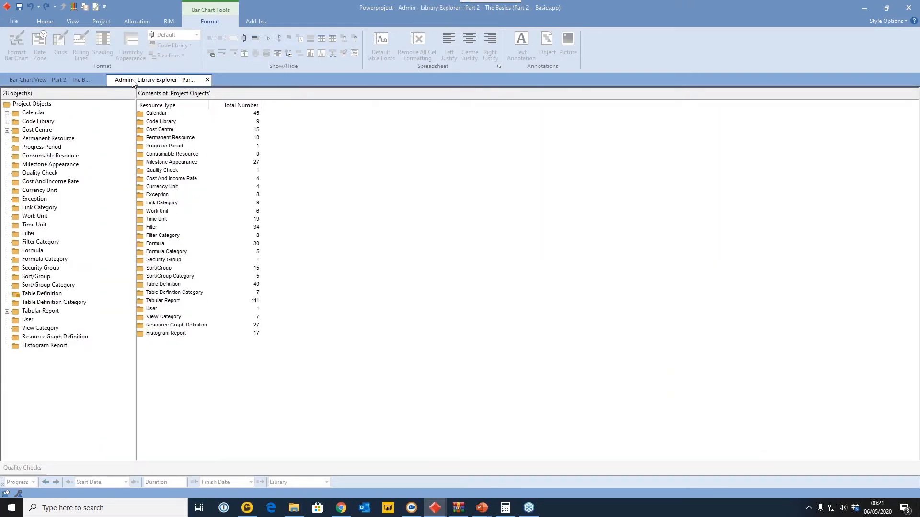
{"action": "double_click", "coordinate": [157, 147]}
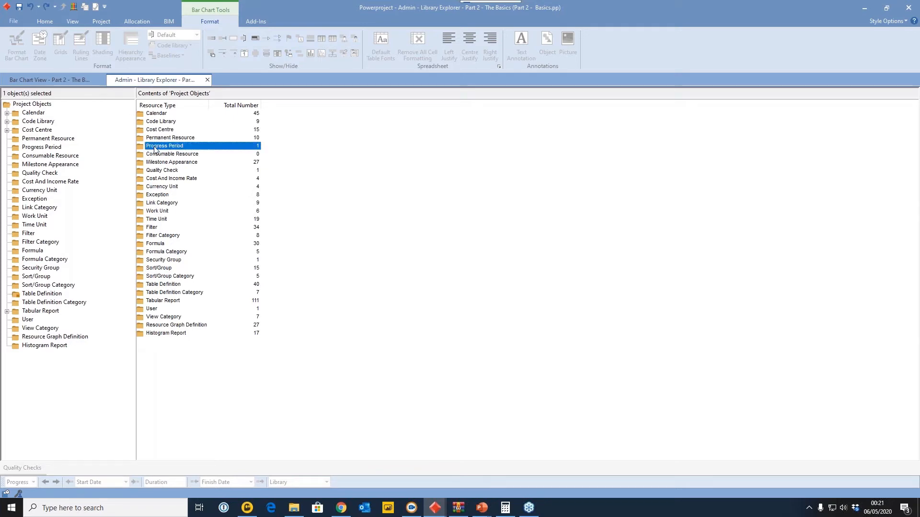
{"action": "left_click", "coordinate": [175, 114]}
{"action": "left_click_drag", "start_coordinate": [174, 114], "coordinate": [125, 114]}
{"action": "type", "text": "Week 1"}
{"action": "key", "text": "Return"}
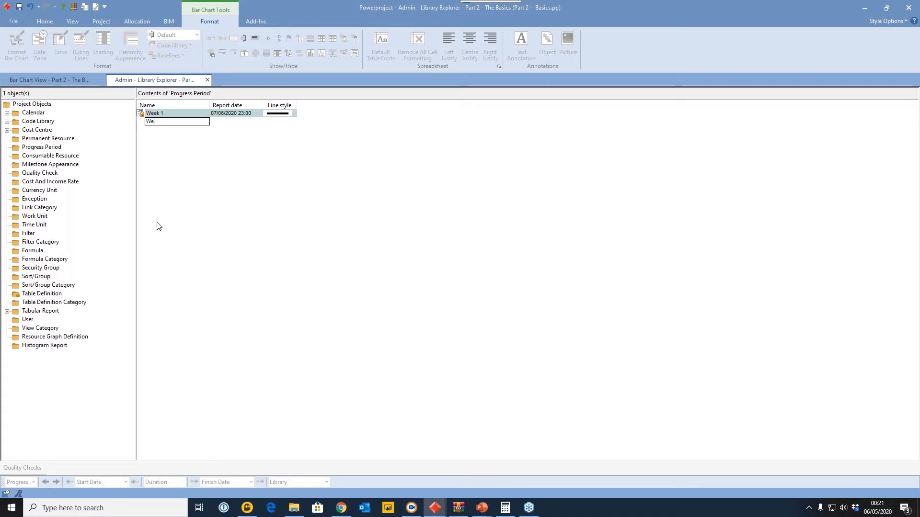
Add four more progress periods named Week 2, Week 3, Week 4 and Week 5
{"action": "type", "text": "Week 2"}
{"action": "key", "text": "Return"}
{"action": "type", "text": "Week"}
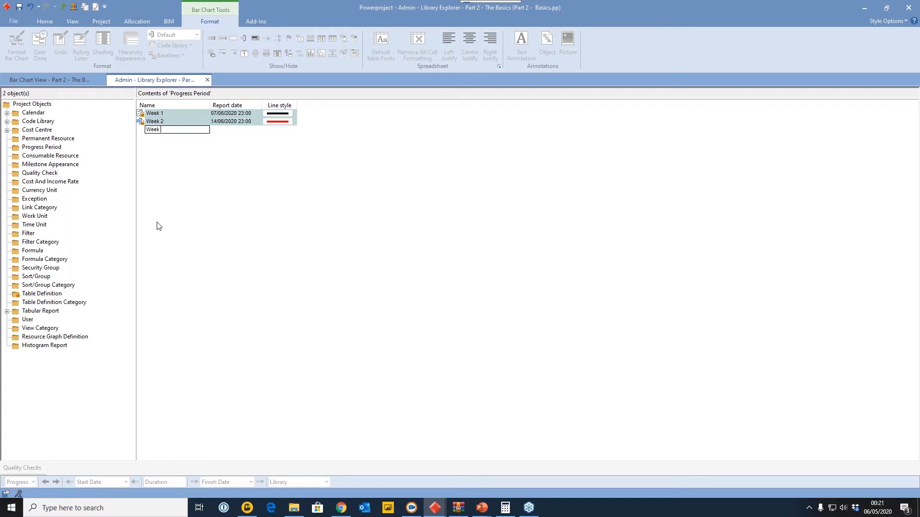
{"action": "key", "text": "Return"}
{"action": "type", "text": "Week "}
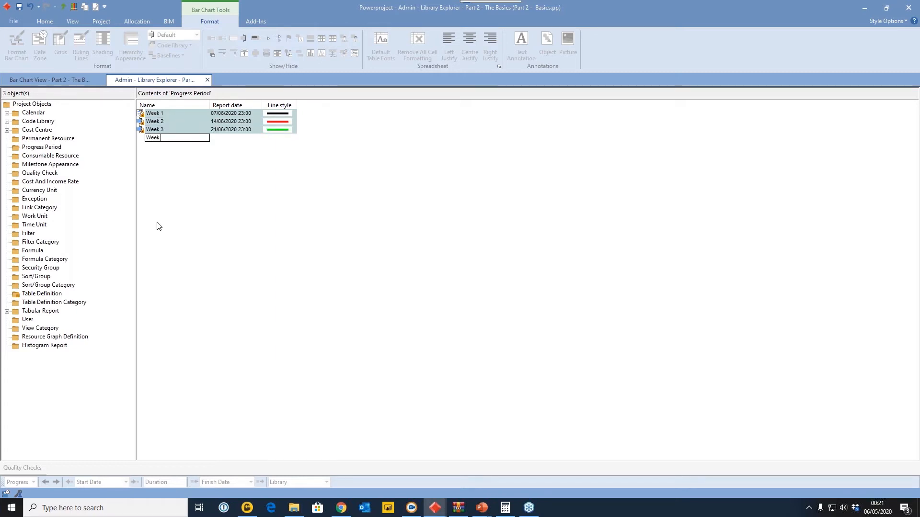
{"action": "type", "text": "4"}
{"action": "key", "text": "Return"}
{"action": "type", "text": "Week"}
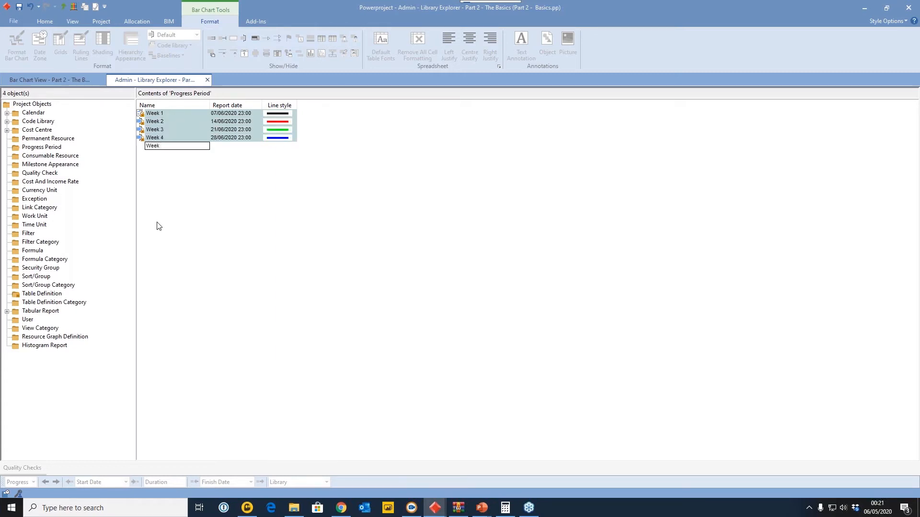
{"action": "type", "text": " 5"}
{"action": "key", "text": "Return"}
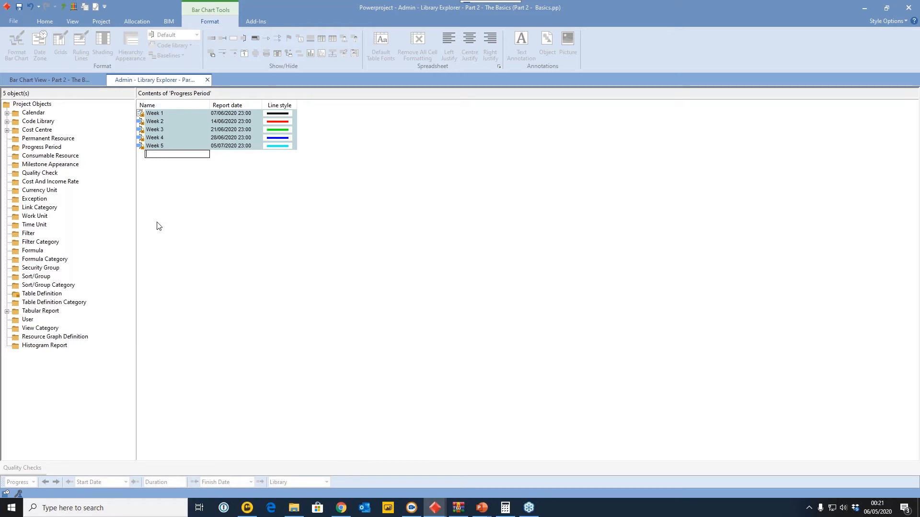
Return to the bar chart and set Services Rough-In and Install Windows & Sliding Doors to 20 percent complete for Week 1
{"action": "left_click", "coordinate": [50, 80]}
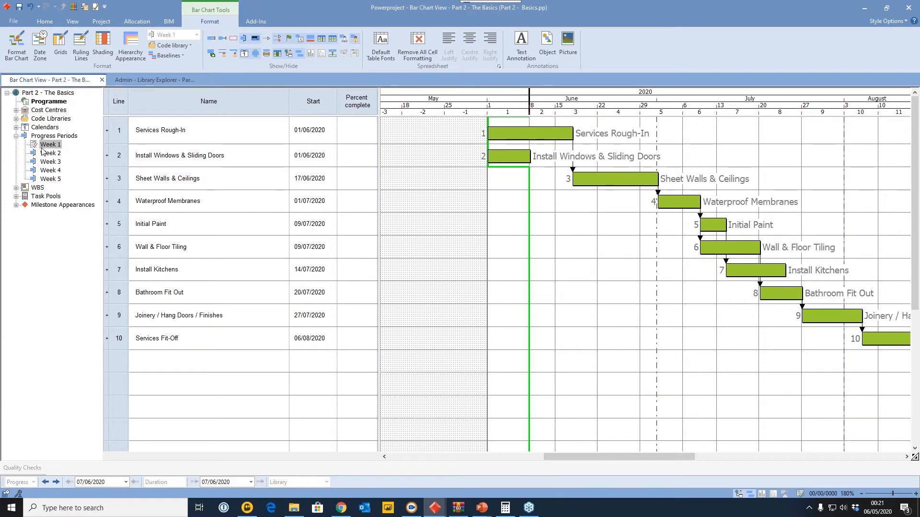
{"action": "left_click", "coordinate": [473, 232]}
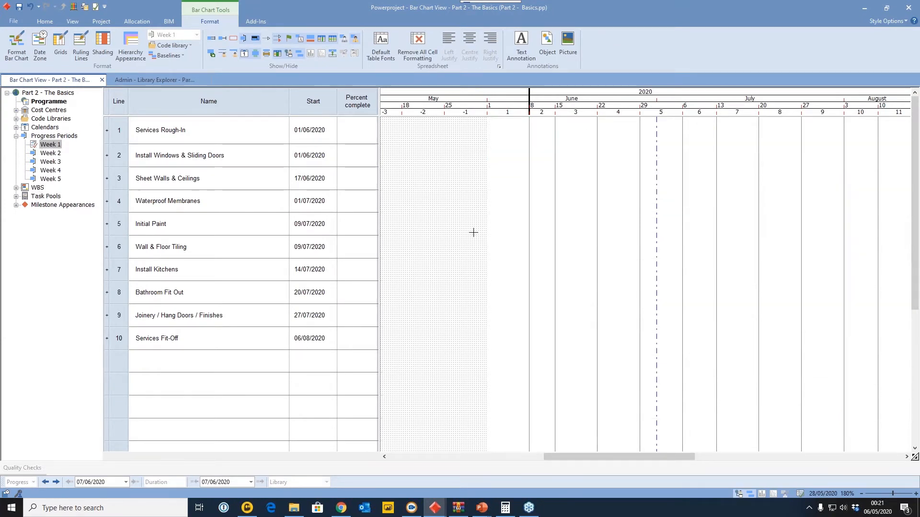
{"action": "left_click", "coordinate": [360, 131]}
{"action": "type", "text": "20"}
{"action": "key", "text": "Return"}
{"action": "type", "text": "20"}
{"action": "key", "text": "Return"}
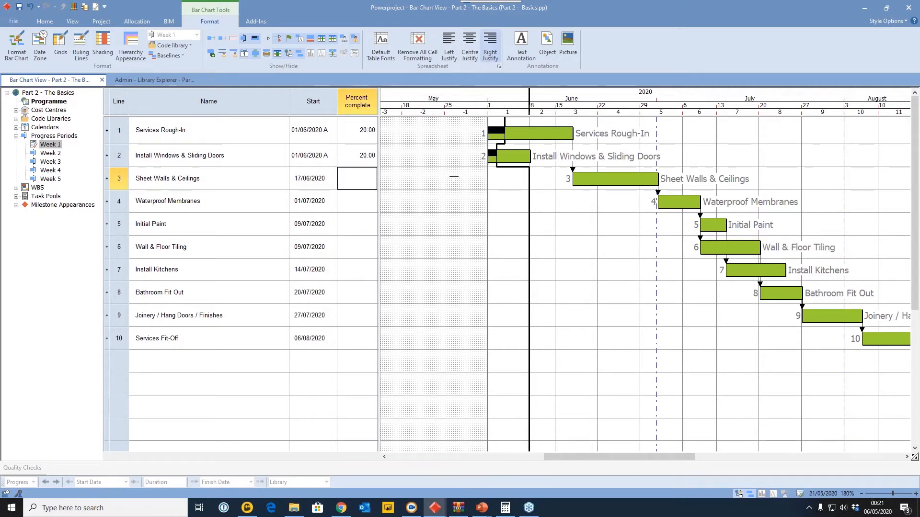
Reschedule the programme with no straighten period, and again with the straighten progress period set to Progress entry period
{"action": "left_click", "coordinate": [51, 22]}
{"action": "left_click", "coordinate": [178, 40]}
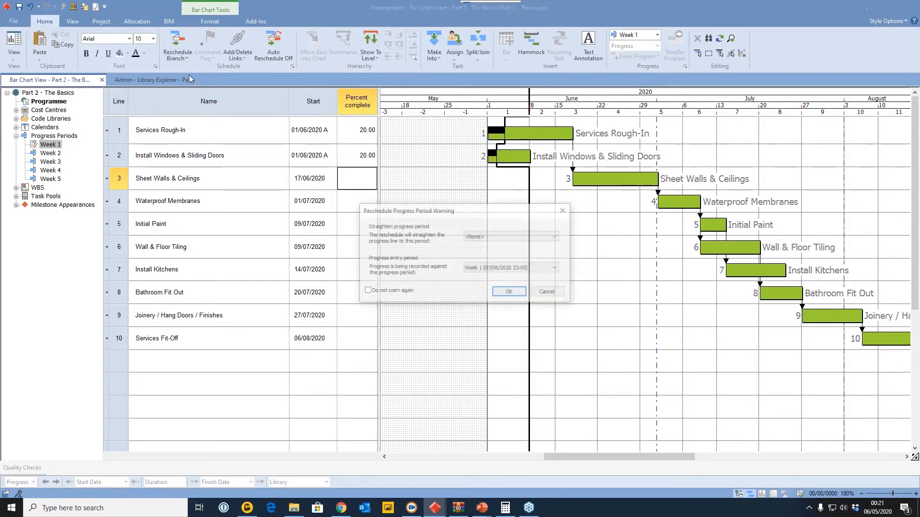
{"action": "left_click", "coordinate": [508, 292]}
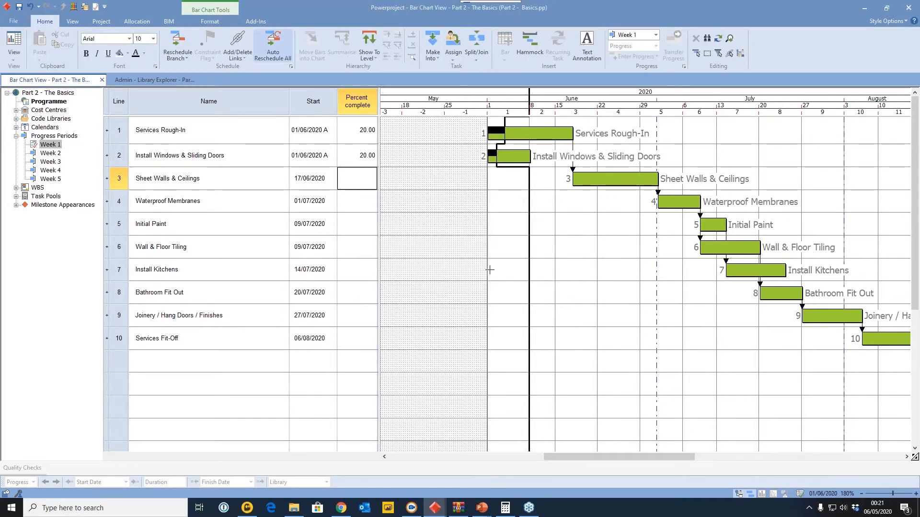
{"action": "left_click", "coordinate": [177, 43]}
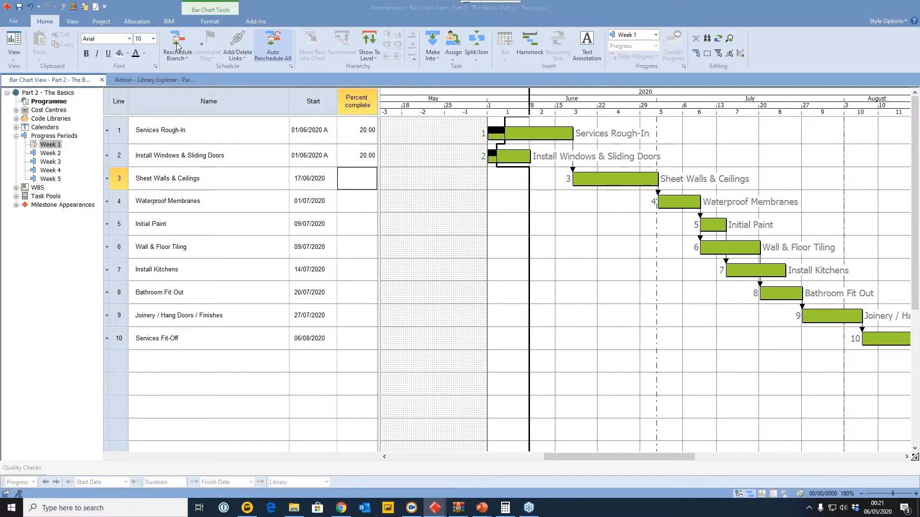
{"action": "left_click", "coordinate": [522, 237]}
{"action": "left_click", "coordinate": [497, 248]}
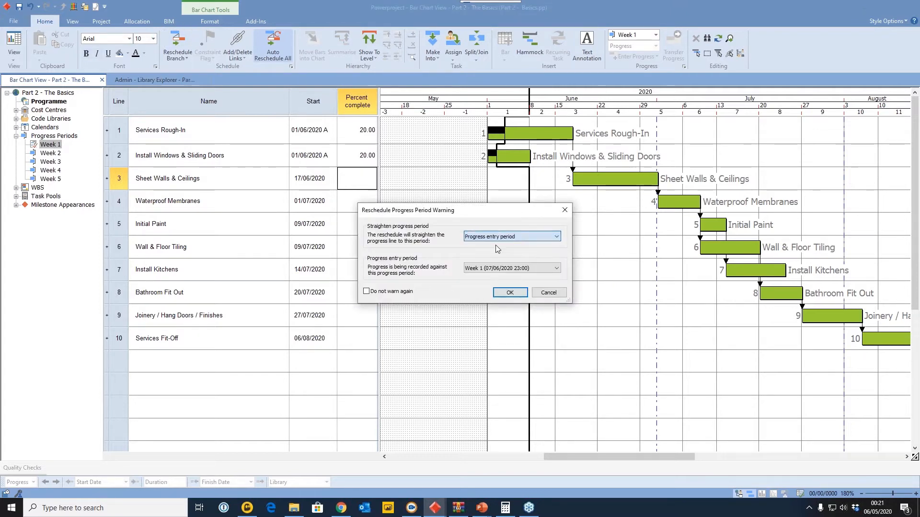
{"action": "left_click", "coordinate": [510, 292]}
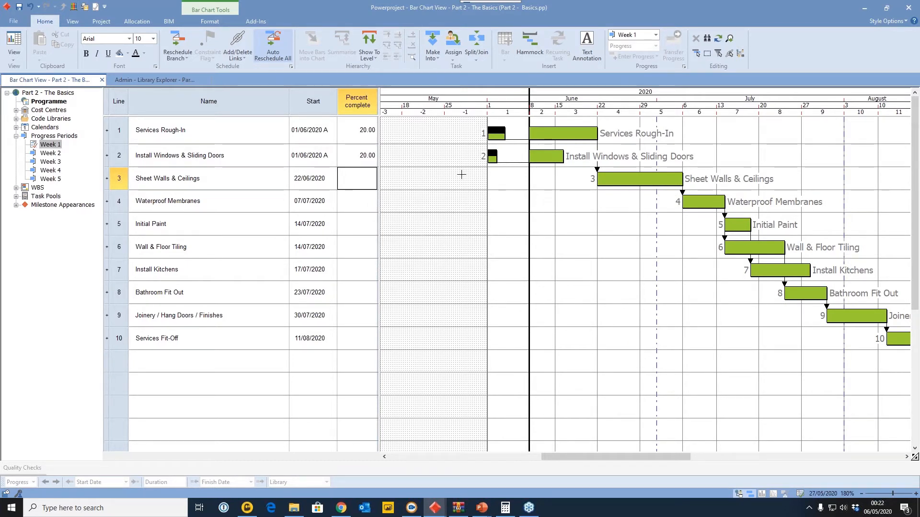
Switch progress entry to Week 2 and set Services Rough-In to 40 and Install Windows & Sliding Doors to 80 percent complete
{"action": "left_click", "coordinate": [652, 36]}
{"action": "left_click", "coordinate": [633, 53]}
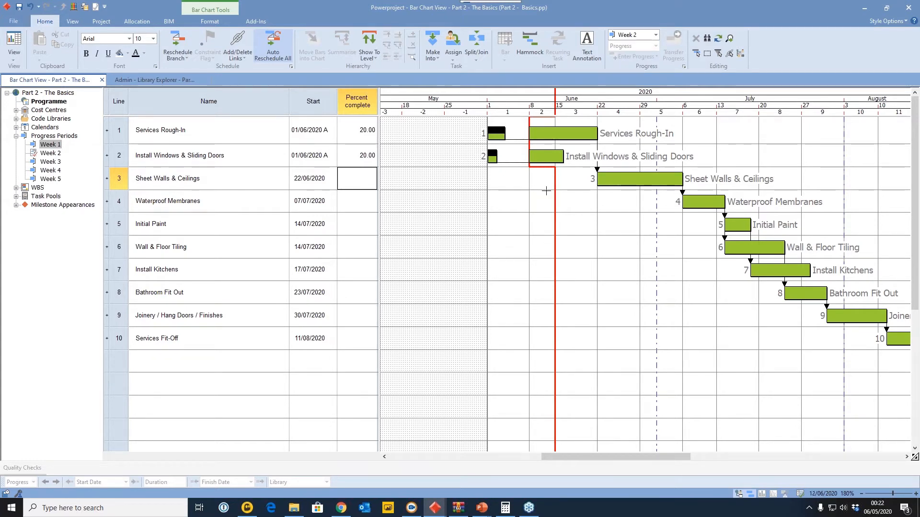
{"action": "double_click", "coordinate": [360, 130]}
{"action": "type", "text": "40"}
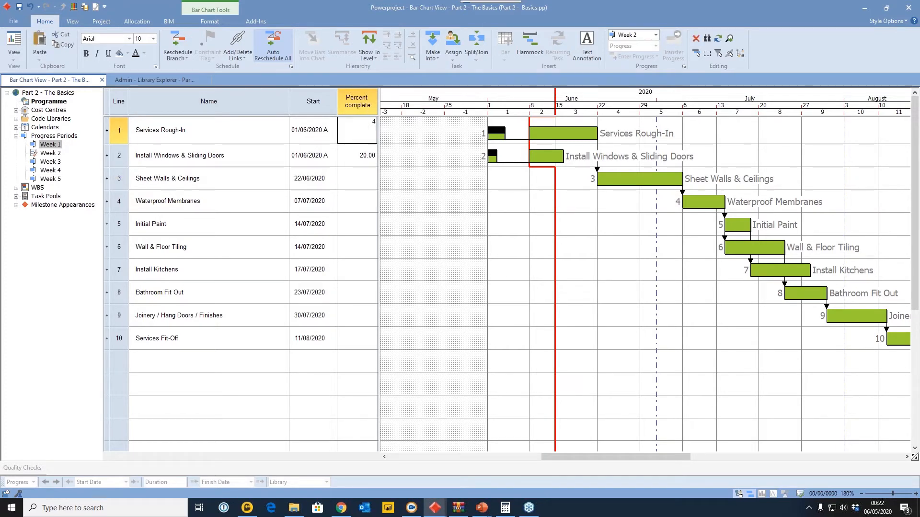
{"action": "key", "text": "Return"}
{"action": "type", "text": "80"}
{"action": "key", "text": "Return"}
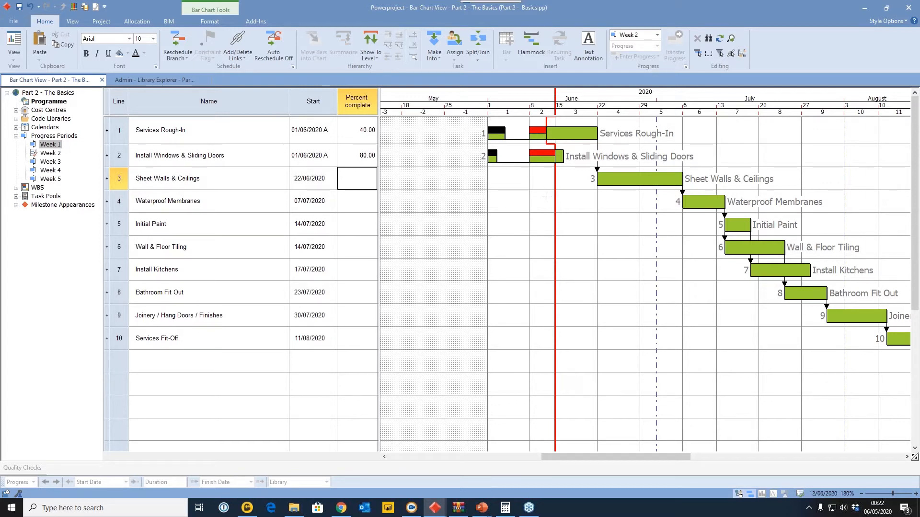
Undo the Week 2 percent complete entries and the reschedule
{"action": "key", "text": "ctrl+z"}
{"action": "key", "text": "ctrl+z"}
{"action": "key", "text": "ctrl+z"}
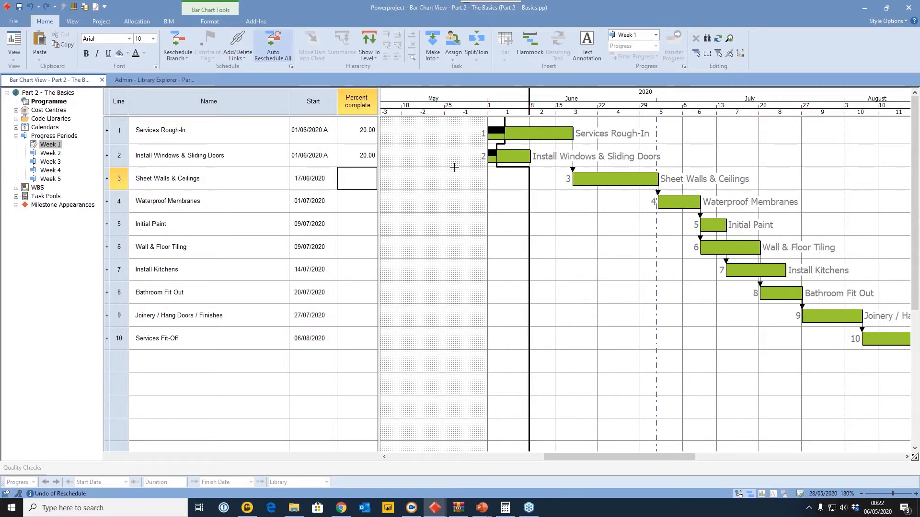
Record progress against Week 2 on the unrescheduled programme: Services Rough-In 40 and Install Windows & Sliding Doors 80 percent complete
{"action": "left_click", "coordinate": [656, 35]}
{"action": "left_click", "coordinate": [639, 51]}
{"action": "double_click", "coordinate": [352, 134]}
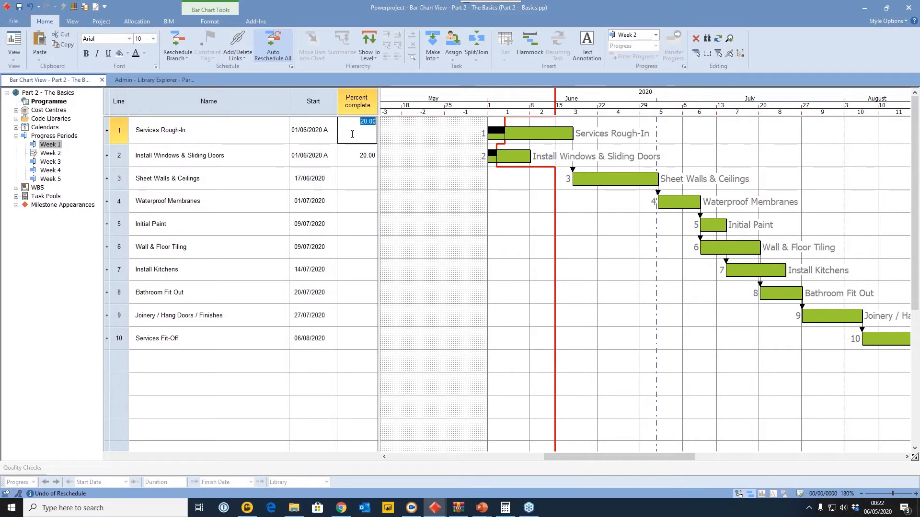
{"action": "type", "text": "40"}
{"action": "key", "text": "Return"}
{"action": "double_click", "coordinate": [355, 156]}
{"action": "type", "text": "80"}
{"action": "key", "text": "Return"}
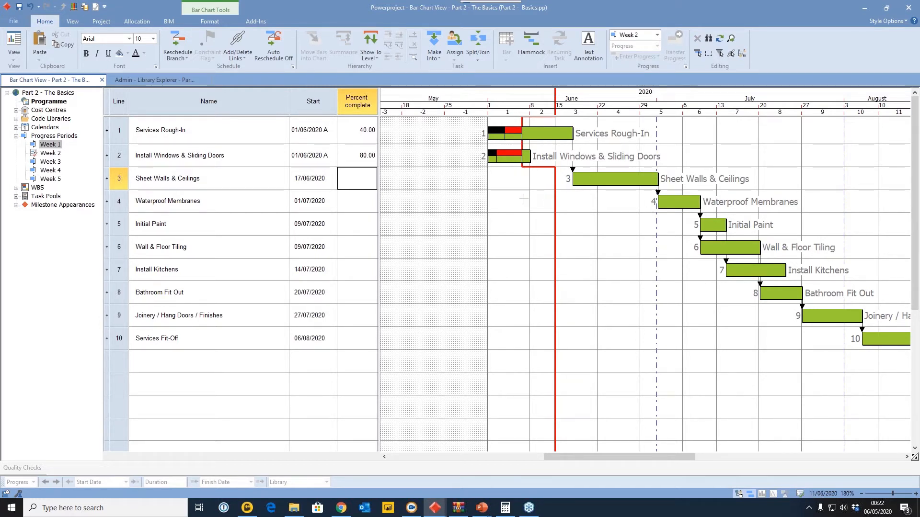
Switch progress entry to Week 3 and set Services Rough-In and Install Windows & Sliding Doors to 100 and Sheet Walls & Ceilings to 10 percent
{"action": "left_click", "coordinate": [627, 35]}
{"action": "left_click", "coordinate": [628, 56]}
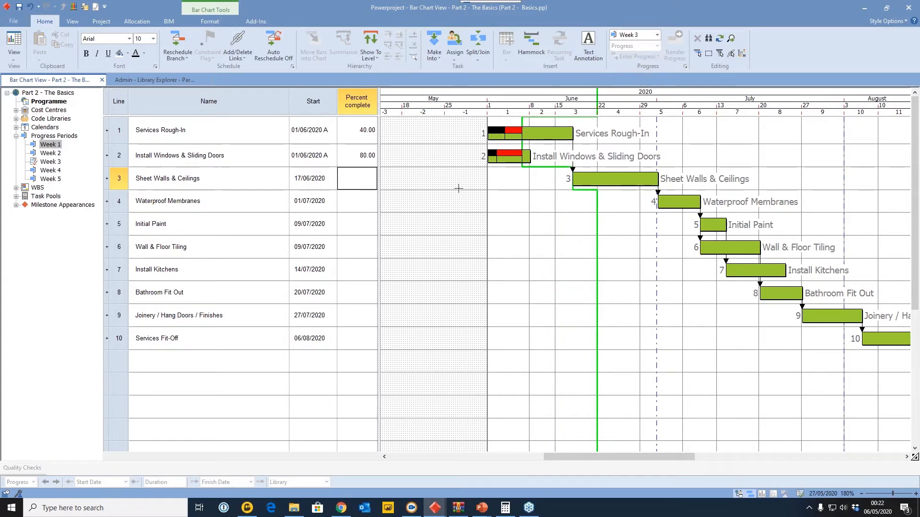
{"action": "left_click", "coordinate": [363, 141]}
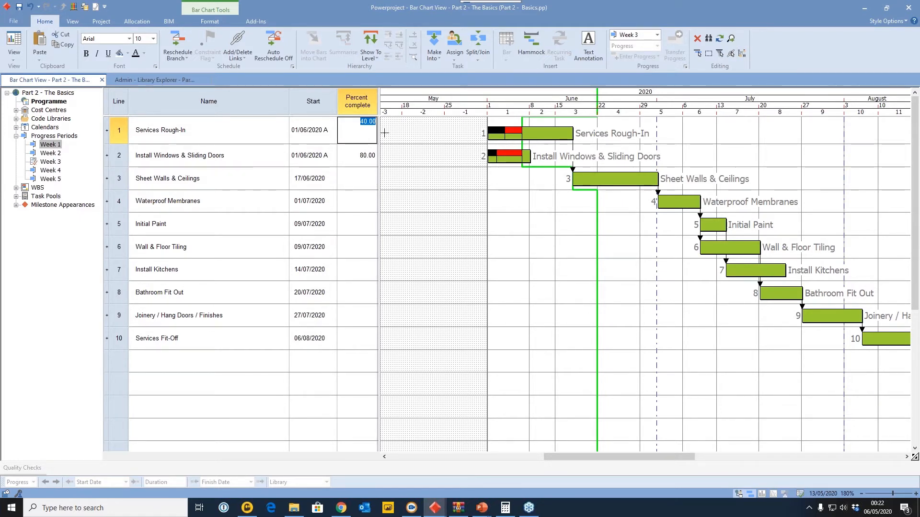
{"action": "type", "text": "100"}
{"action": "key", "text": "Return"}
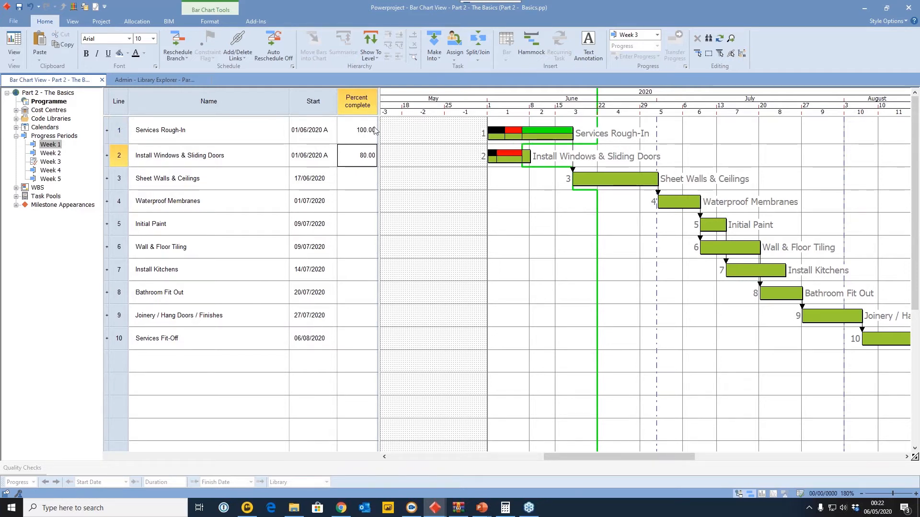
{"action": "left_click", "coordinate": [354, 155]}
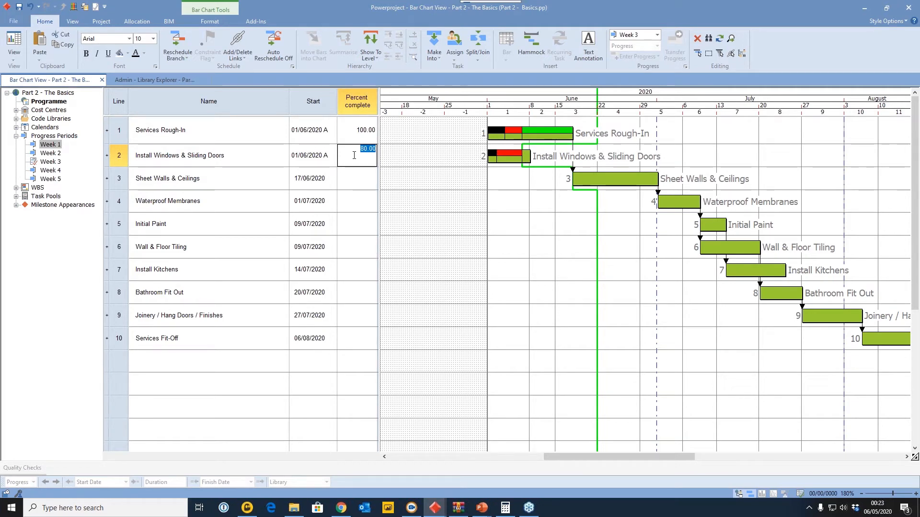
{"action": "type", "text": "100"}
{"action": "key", "text": "Return"}
{"action": "type", "text": "10"}
{"action": "key", "text": "Return"}
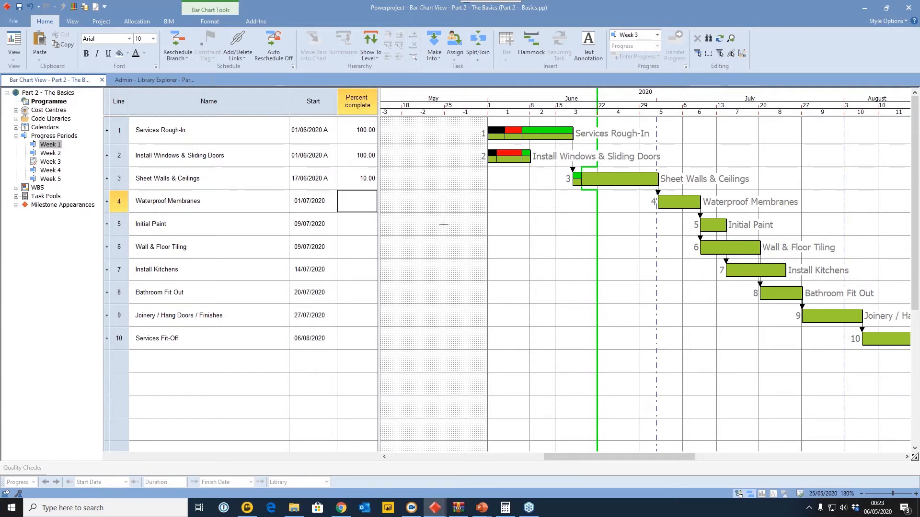
Set the bar chart's task progress shading to Fixed black and turn off Split progressed sections, applying each change
{"action": "left_click", "coordinate": [212, 24]}
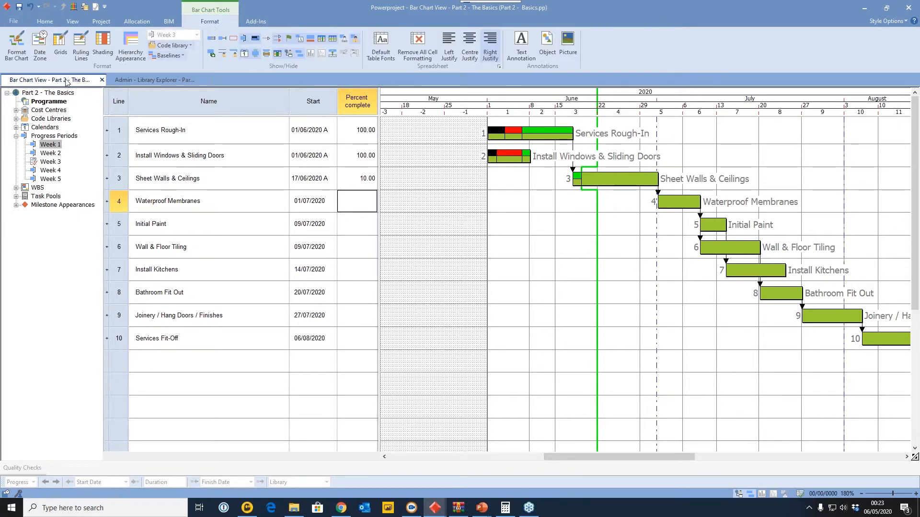
{"action": "left_click", "coordinate": [17, 46]}
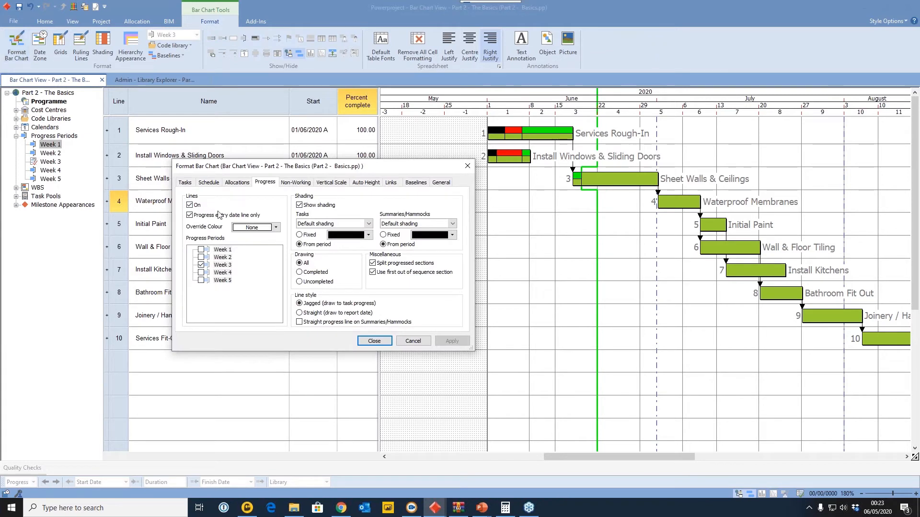
{"action": "left_click", "coordinate": [306, 236]}
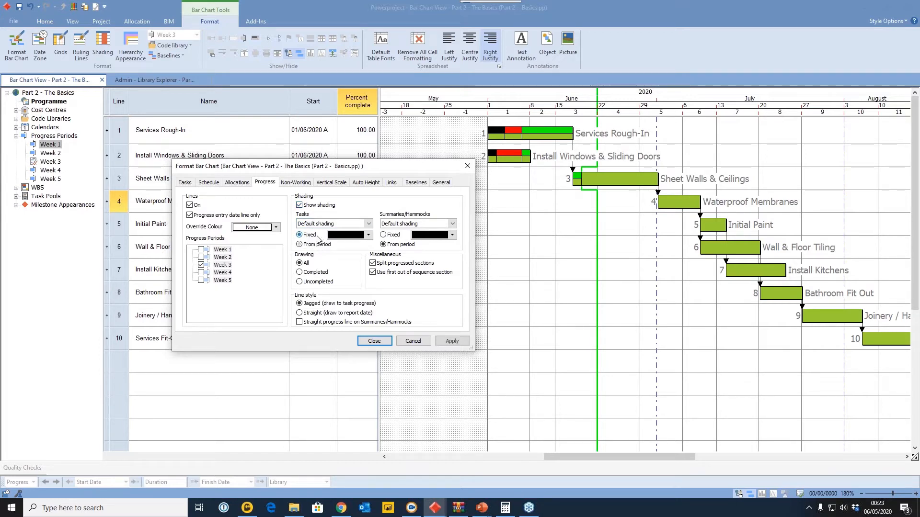
{"action": "left_click", "coordinate": [452, 340]}
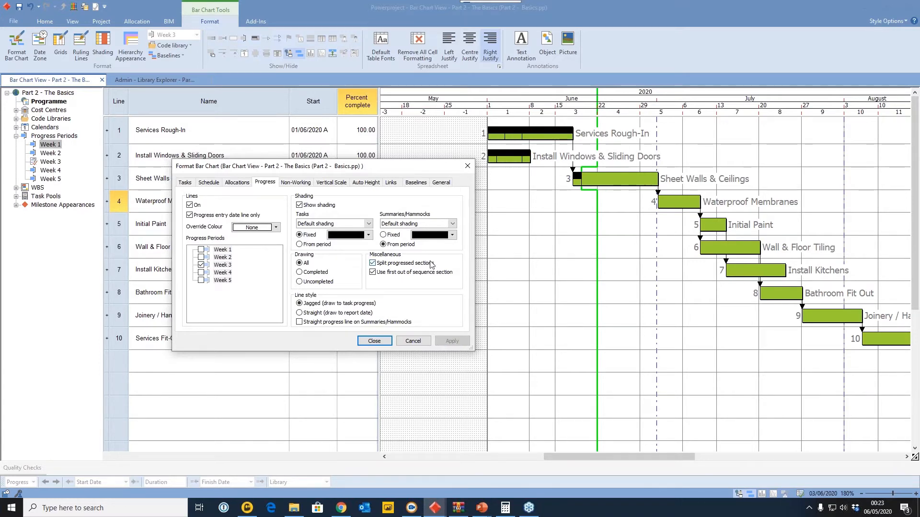
{"action": "left_click", "coordinate": [396, 263]}
{"action": "left_click", "coordinate": [452, 341]}
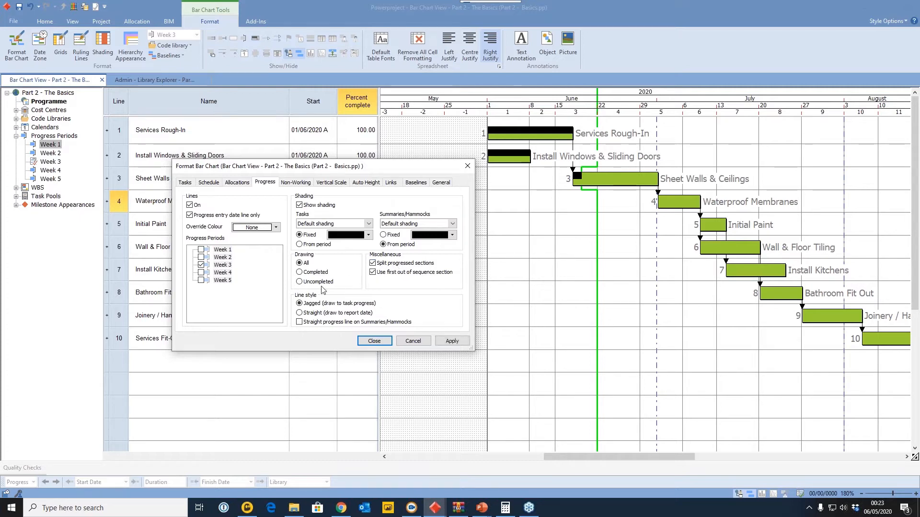
Restore the task progress shading to From period with Split progressed sections on, and apply it
{"action": "left_click", "coordinate": [307, 246]}
{"action": "left_click", "coordinate": [451, 341]}
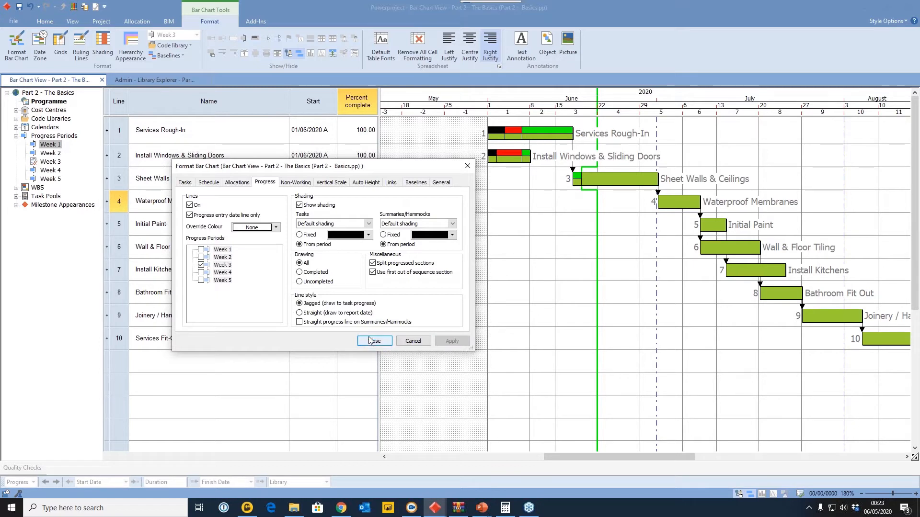
Set the bar chart's task progress shading pattern to Solid shading and apply it
{"action": "left_click", "coordinate": [318, 225]}
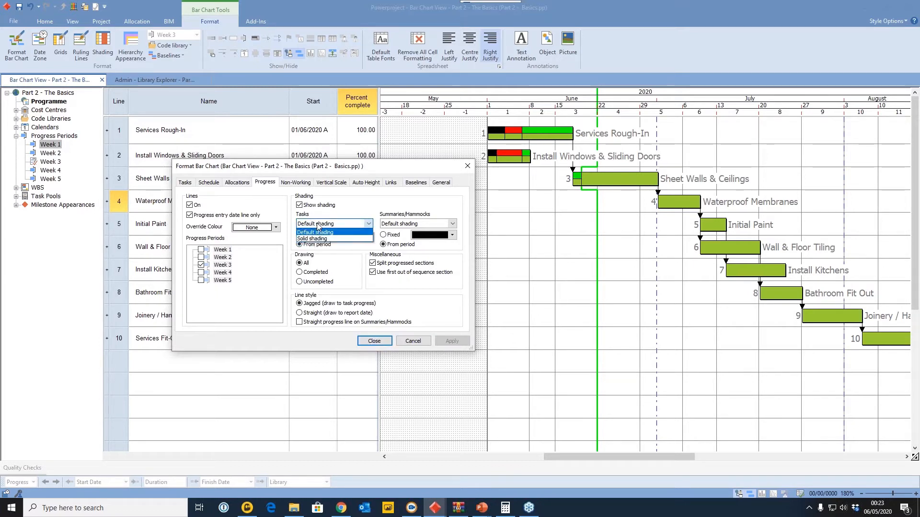
{"action": "left_click", "coordinate": [311, 239]}
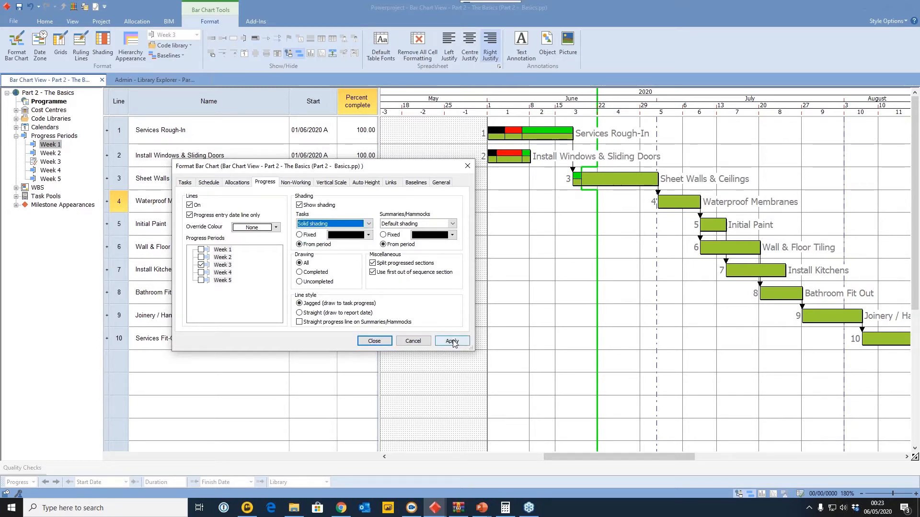
{"action": "left_click", "coordinate": [453, 342]}
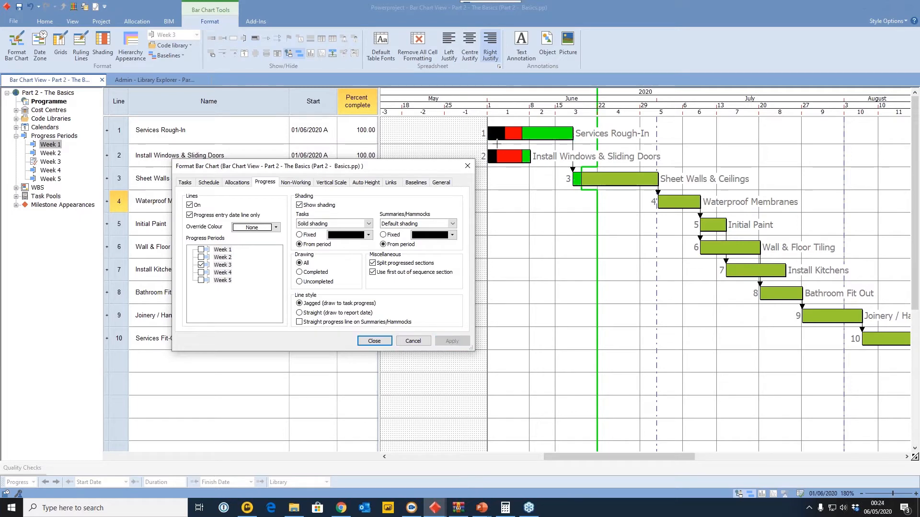
Return the task progress shading pattern to Default shading, apply it, and close the bar chart format settings
{"action": "left_click", "coordinate": [326, 225]}
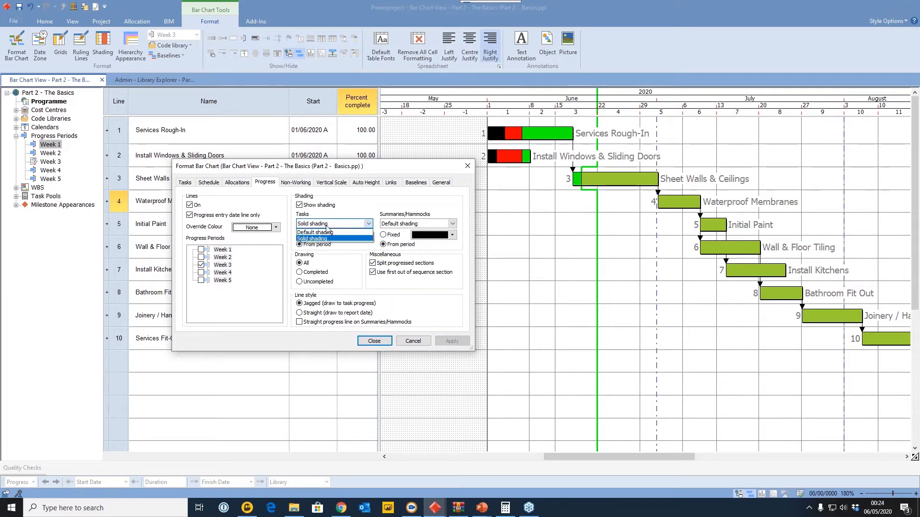
{"action": "left_click", "coordinate": [315, 232]}
{"action": "left_click", "coordinate": [453, 341]}
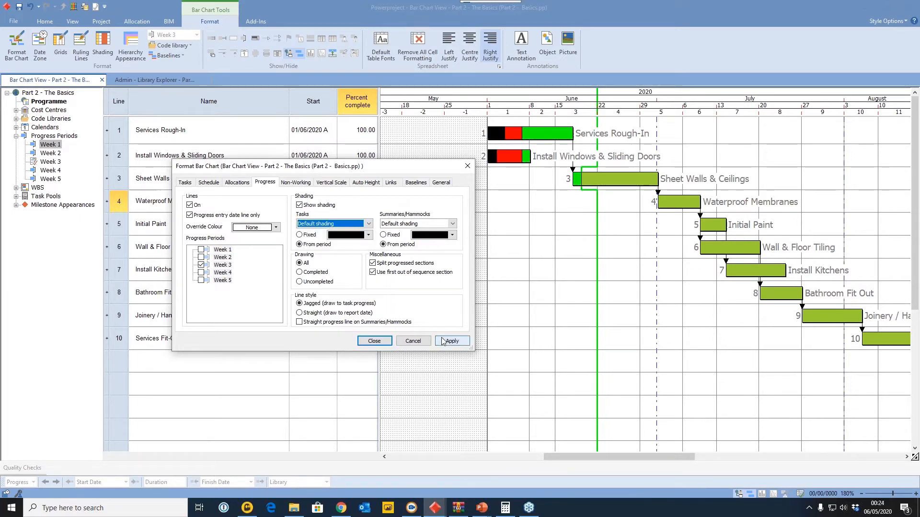
{"action": "left_click", "coordinate": [373, 341]}
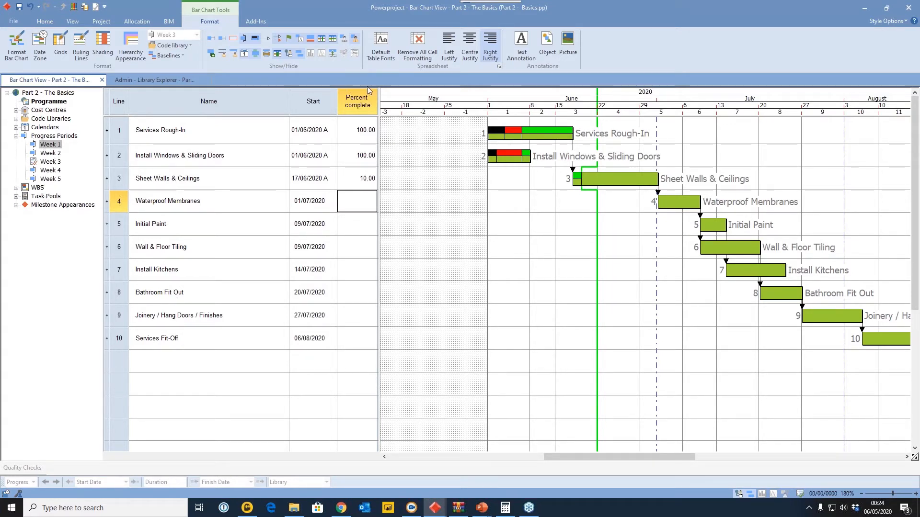
Widen the table area and add a Progress at period column after Percent complete
{"action": "left_click_drag", "start_coordinate": [379, 91], "coordinate": [438, 91]}
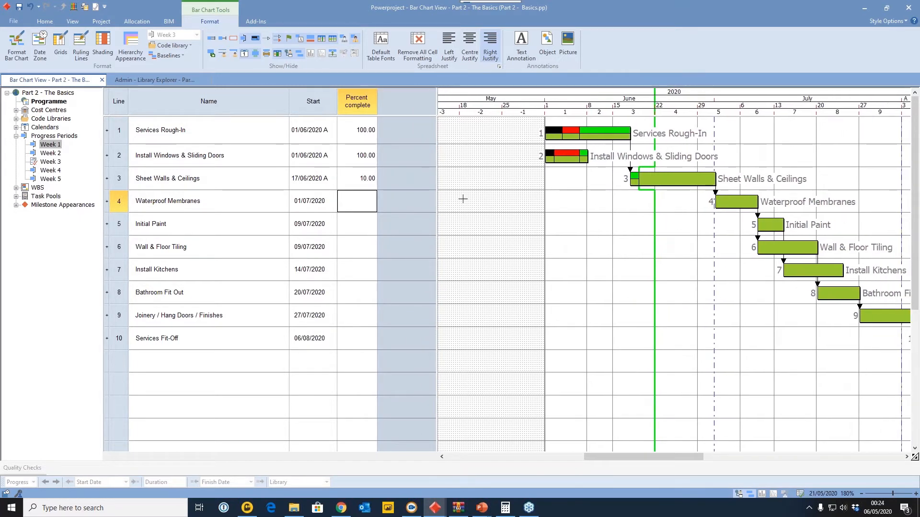
{"action": "right_click", "coordinate": [401, 105]}
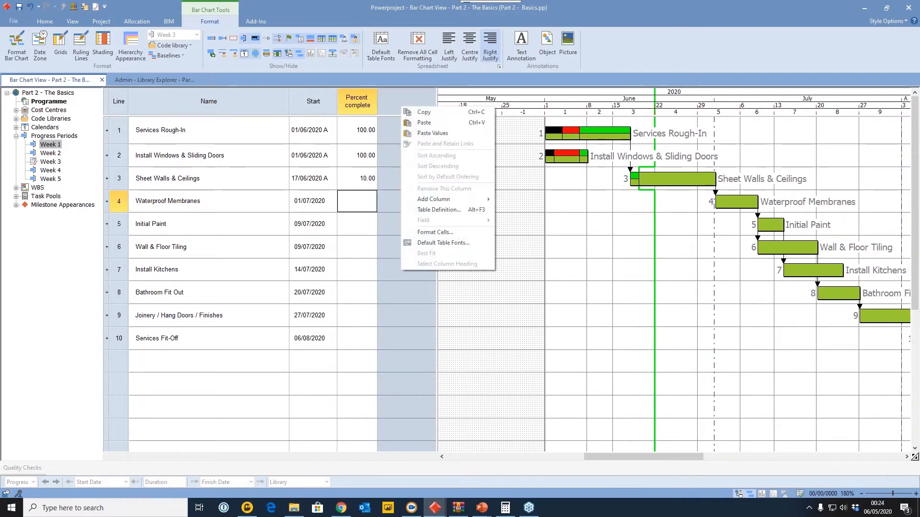
{"action": "mouse_move", "coordinate": [435, 202]}
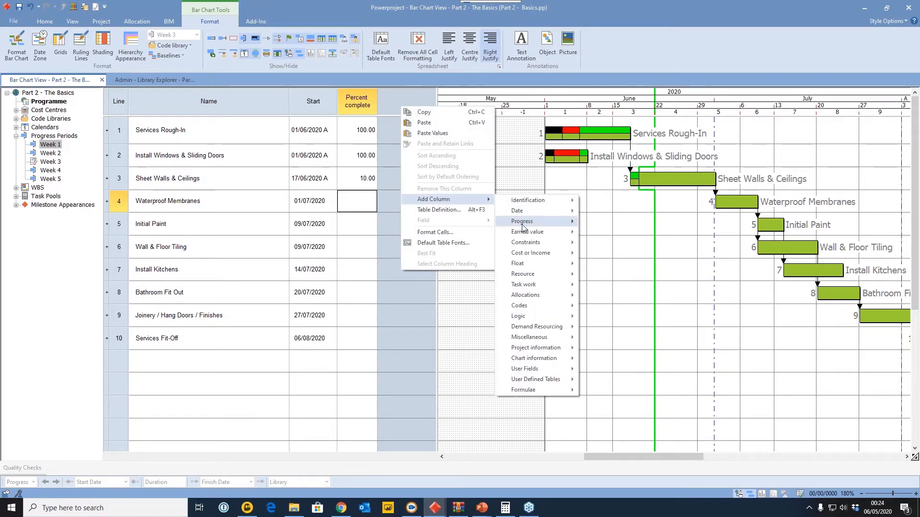
{"action": "mouse_move", "coordinate": [522, 222]}
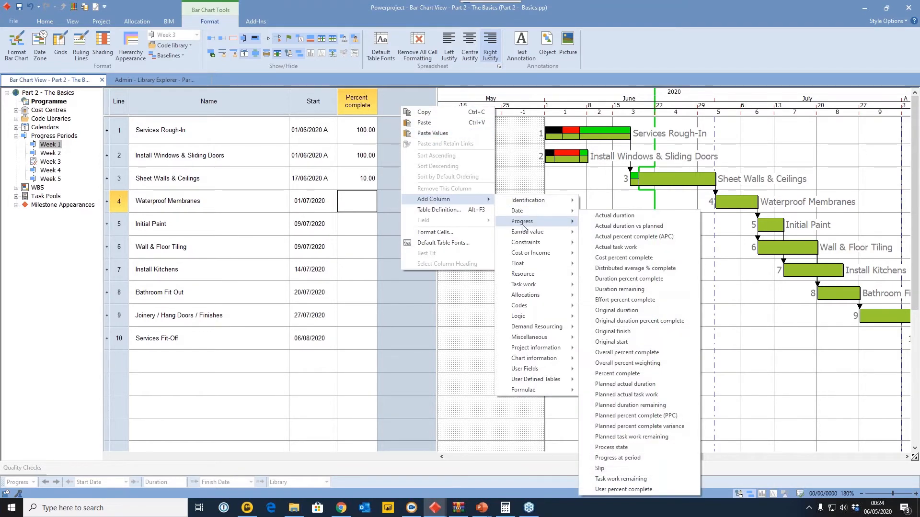
{"action": "left_click", "coordinate": [617, 458]}
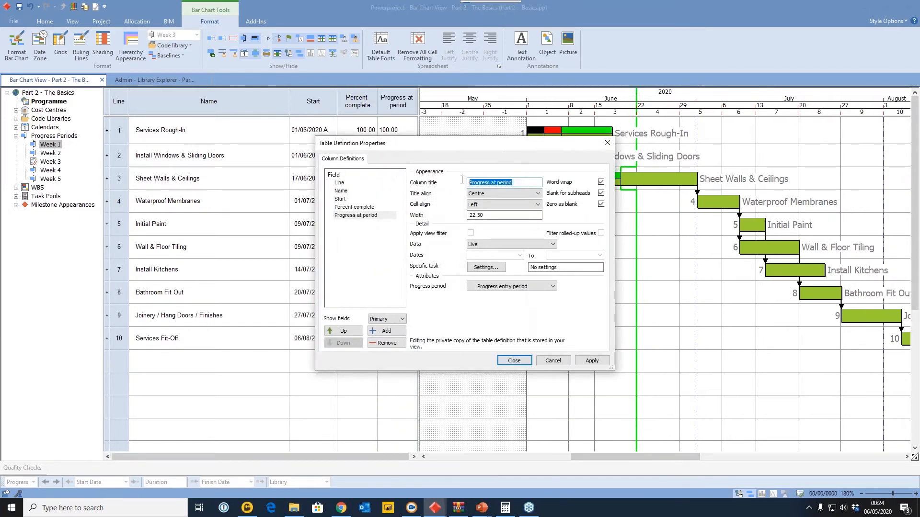
Set the new column's progress period to Week 1 and title it "7 june"
{"action": "left_click_drag", "start_coordinate": [469, 143], "coordinate": [558, 168]}
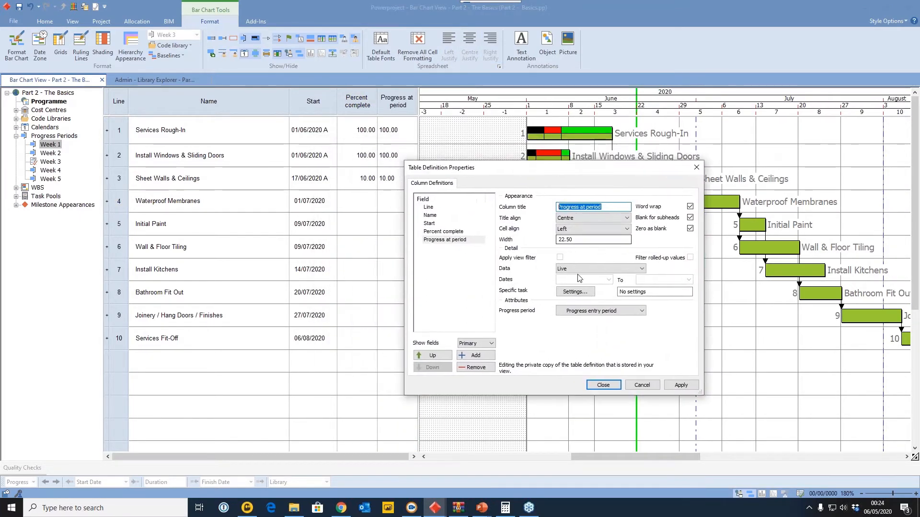
{"action": "left_click", "coordinate": [601, 311]}
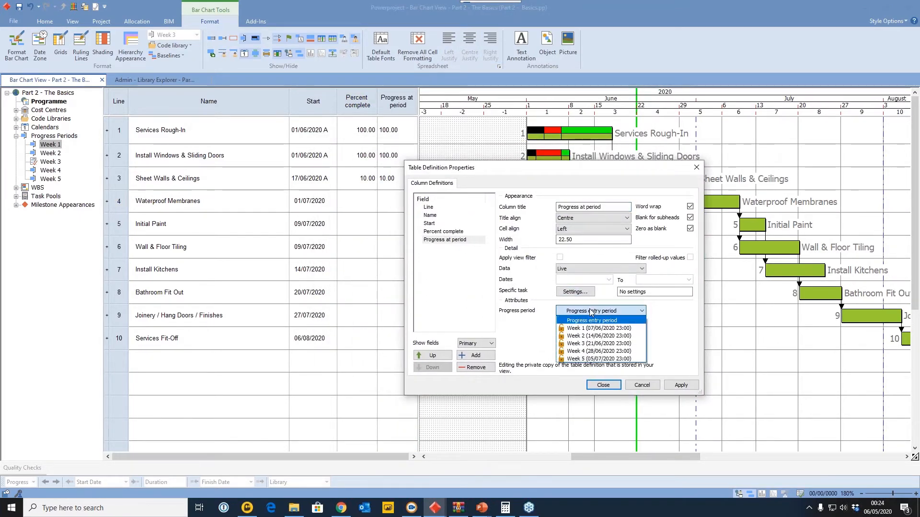
{"action": "left_click", "coordinate": [611, 329]}
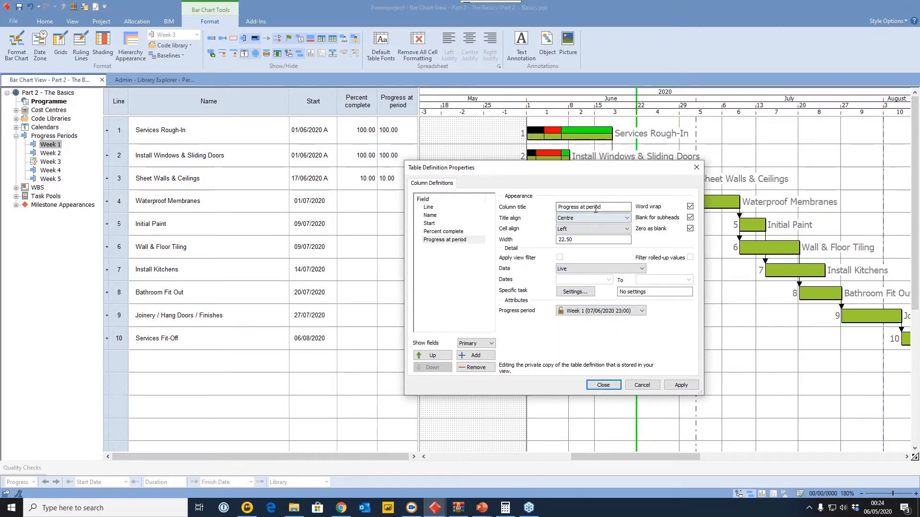
{"action": "left_click_drag", "start_coordinate": [602, 207], "coordinate": [500, 207]}
{"action": "type", "text": "7 june"}
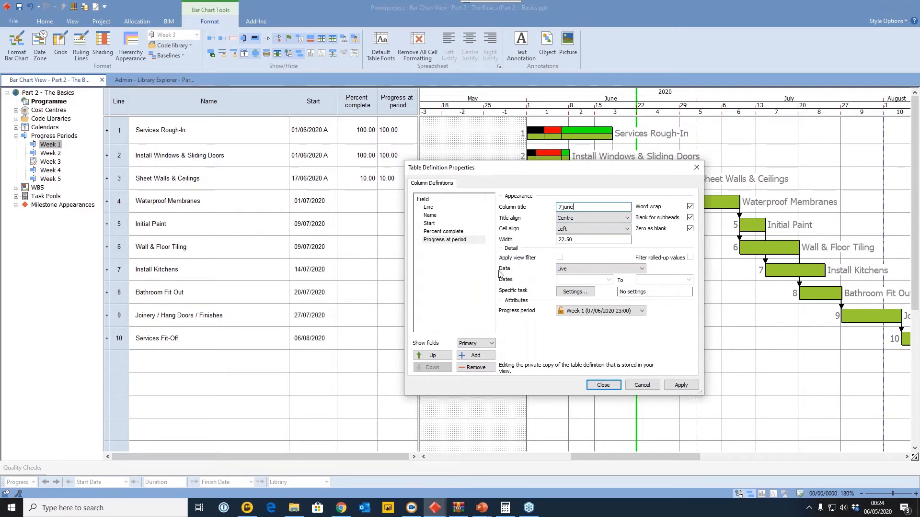
Add a second Progress at period column assigned to Week 2 and titled "14 june"
{"action": "left_click", "coordinate": [429, 241]}
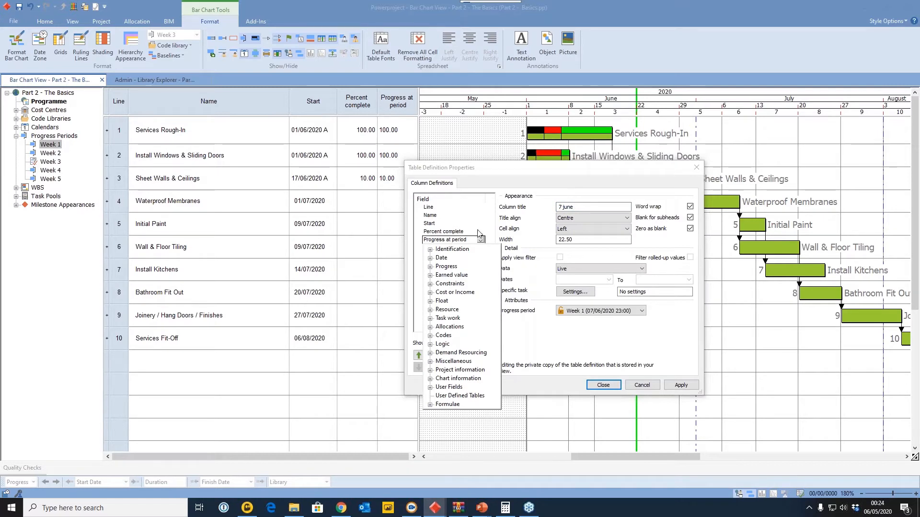
{"action": "left_click", "coordinate": [416, 241]}
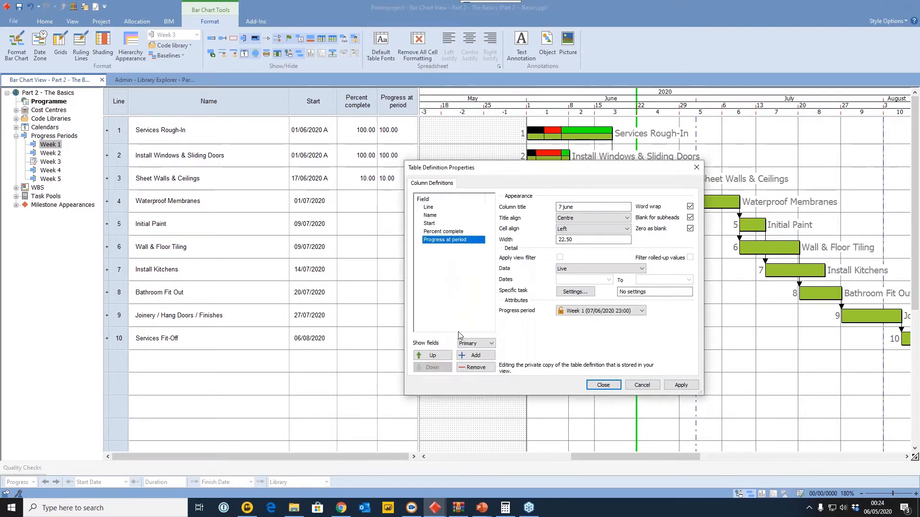
{"action": "left_click", "coordinate": [473, 356]}
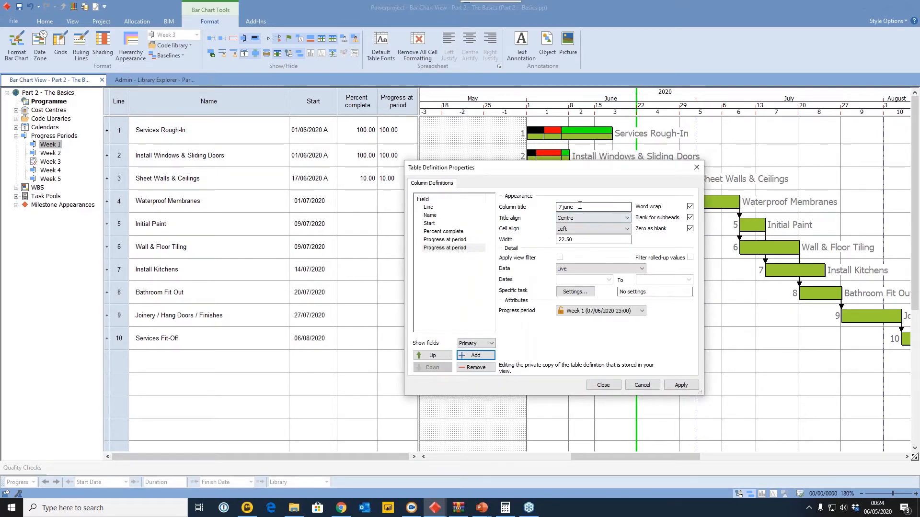
{"action": "left_click", "coordinate": [589, 311]}
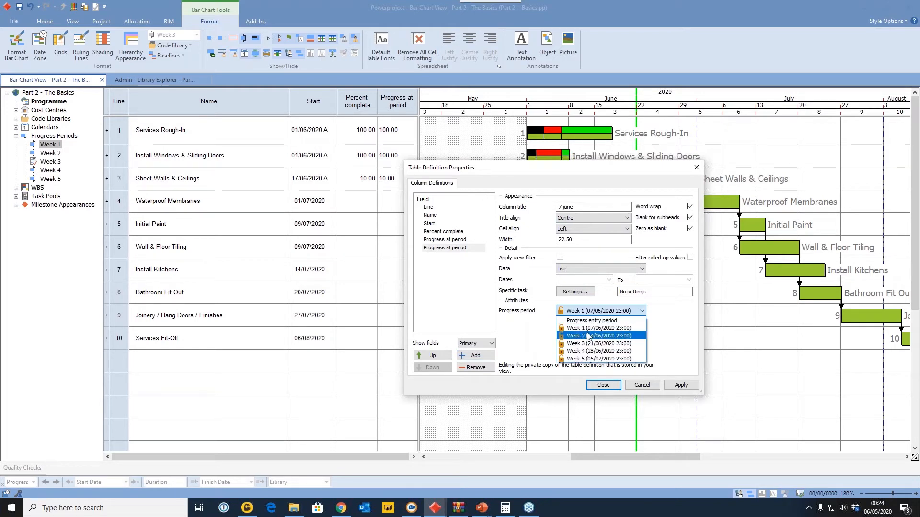
{"action": "left_click", "coordinate": [590, 336]}
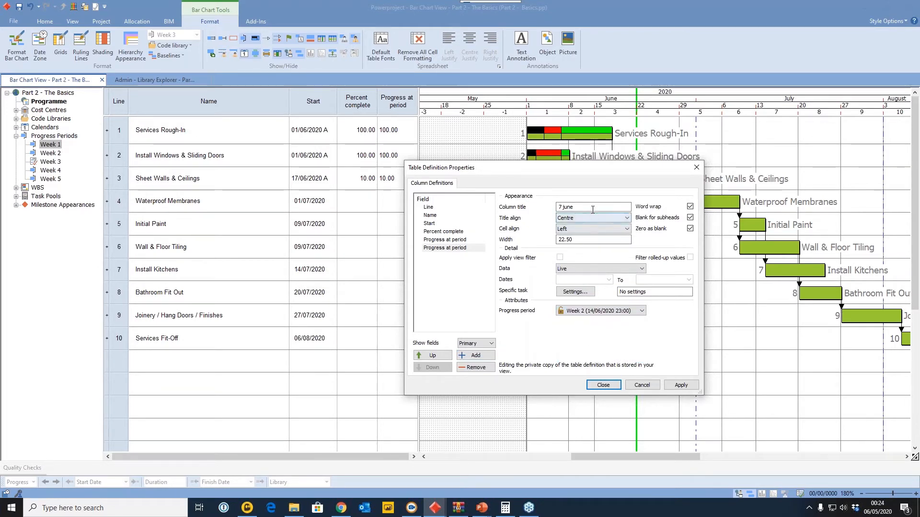
{"action": "double_click", "coordinate": [560, 207]}
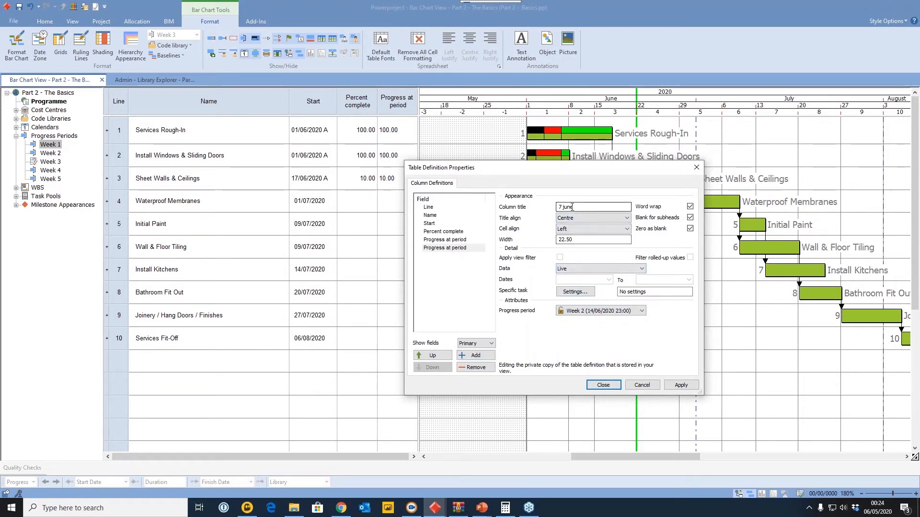
{"action": "type", "text": "14"}
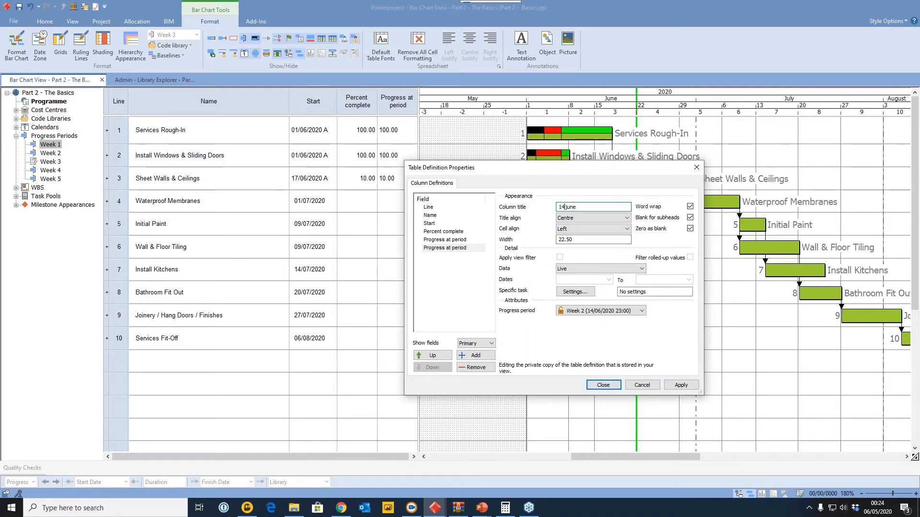
Add a third Progress at period column for Week 3 titled "21 june", and widen the table to show all three period columns
{"action": "left_click", "coordinate": [474, 355]}
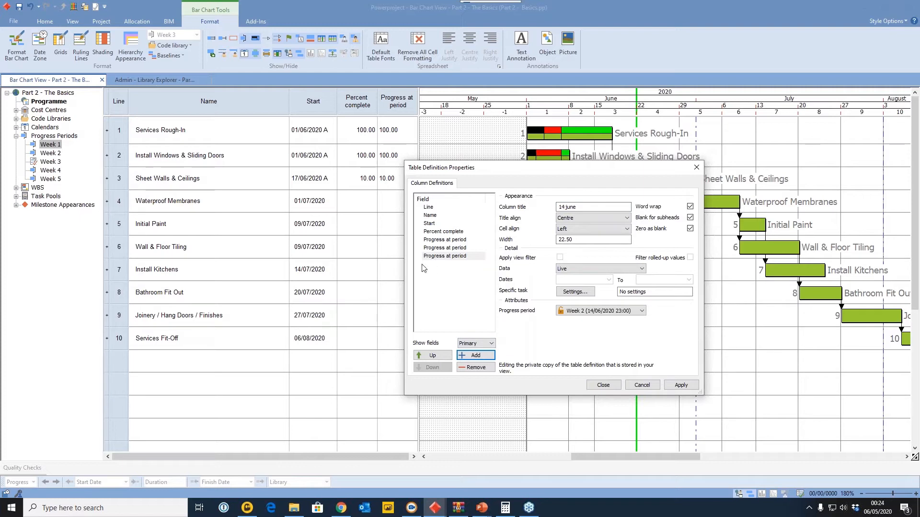
{"action": "left_click", "coordinate": [601, 311]}
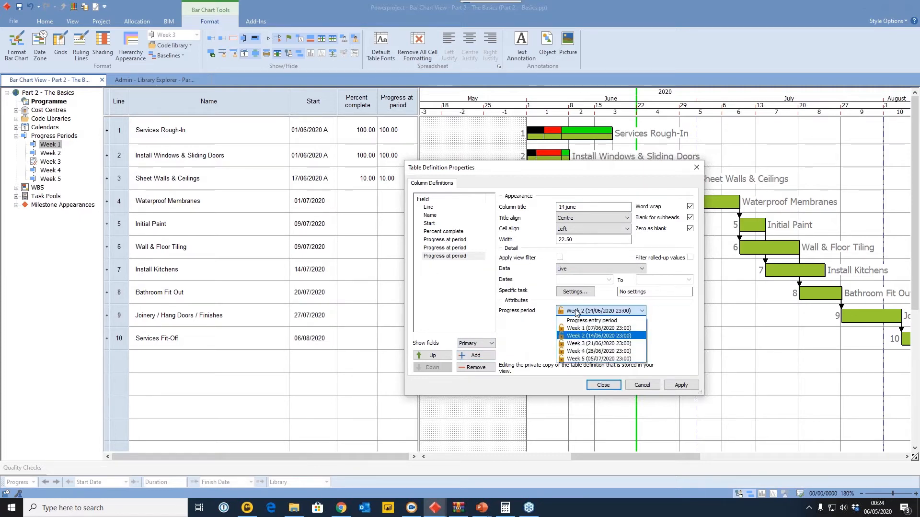
{"action": "left_click", "coordinate": [589, 343]}
{"action": "left_click", "coordinate": [565, 207]}
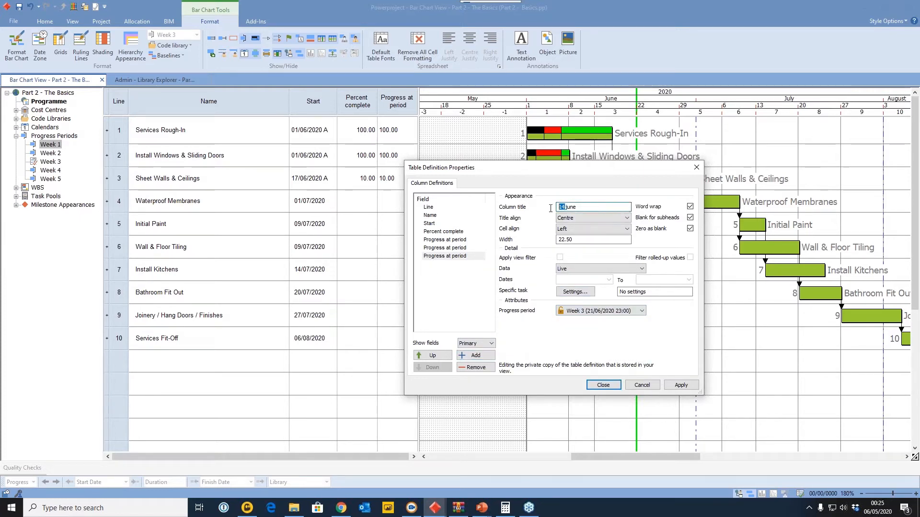
{"action": "type", "text": "21"}
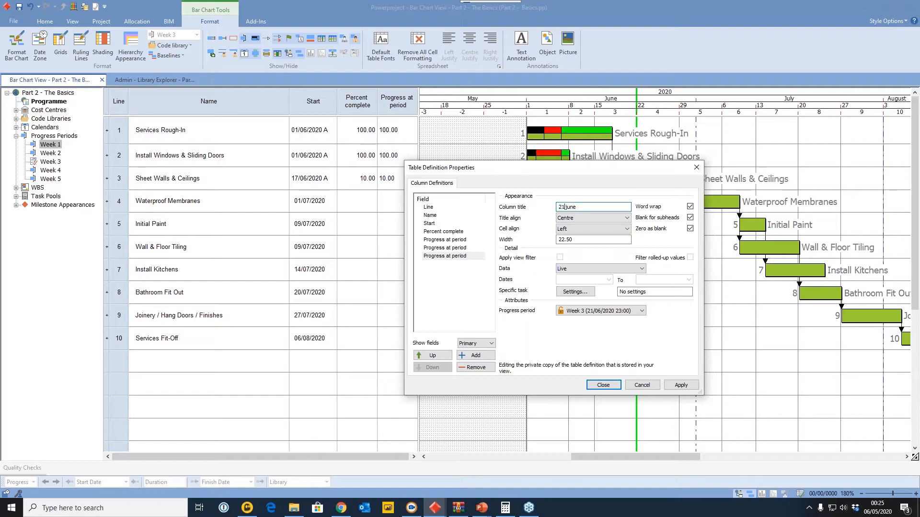
{"action": "left_click", "coordinate": [603, 385]}
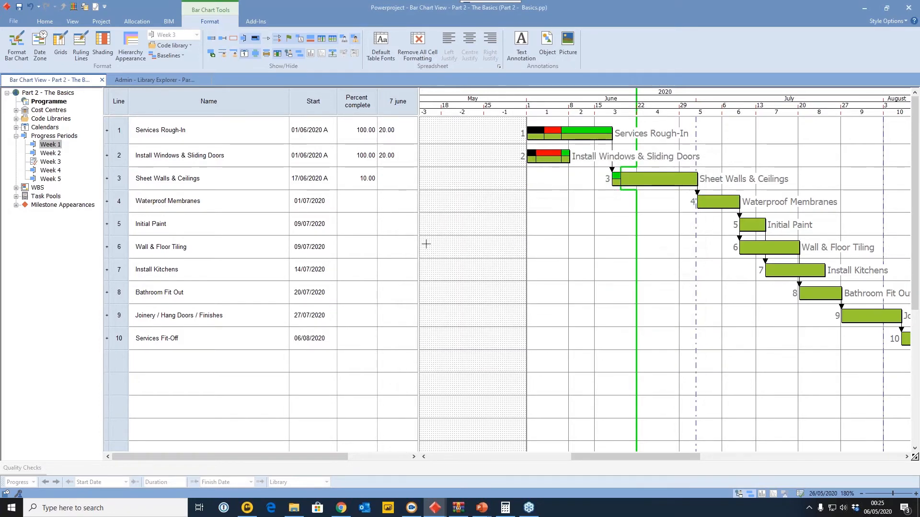
{"action": "left_click_drag", "start_coordinate": [418, 234], "coordinate": [495, 230]}
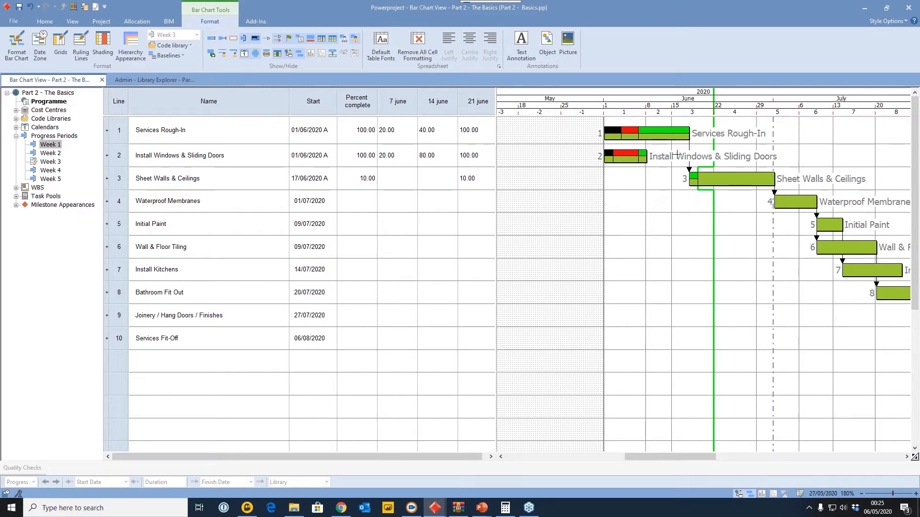
Examine the Notes and Dated notes options in the Sheet Walls & Ceilings task properties, including the new note types, and close the properties
{"action": "double_click", "coordinate": [728, 182]}
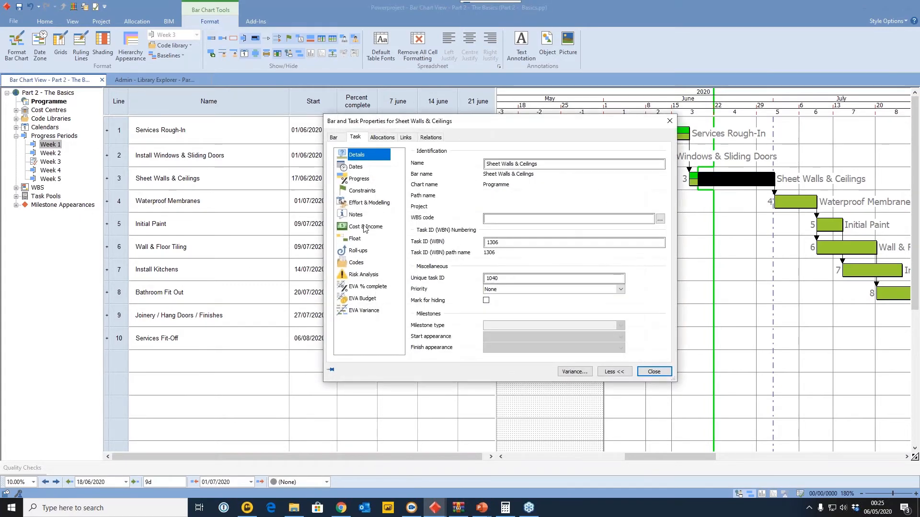
{"action": "left_click", "coordinate": [368, 216]}
{"action": "left_click", "coordinate": [441, 189]}
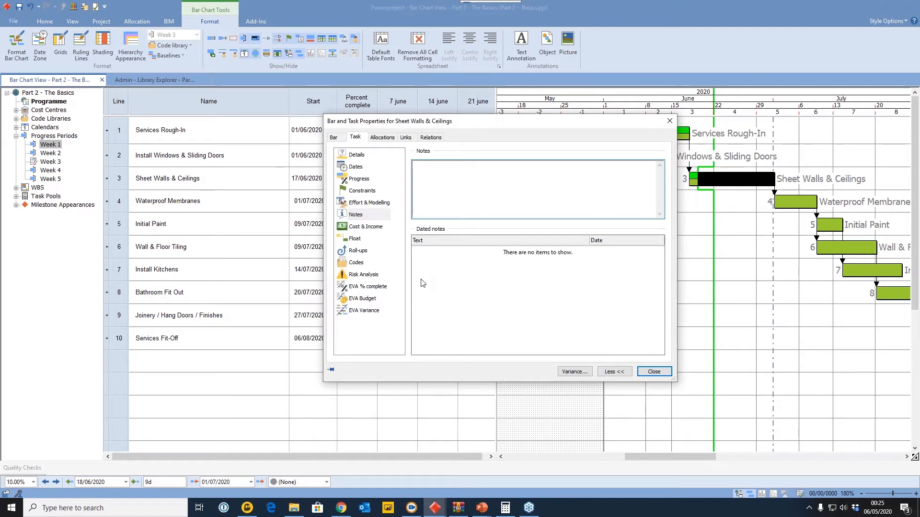
{"action": "left_click", "coordinate": [442, 262]}
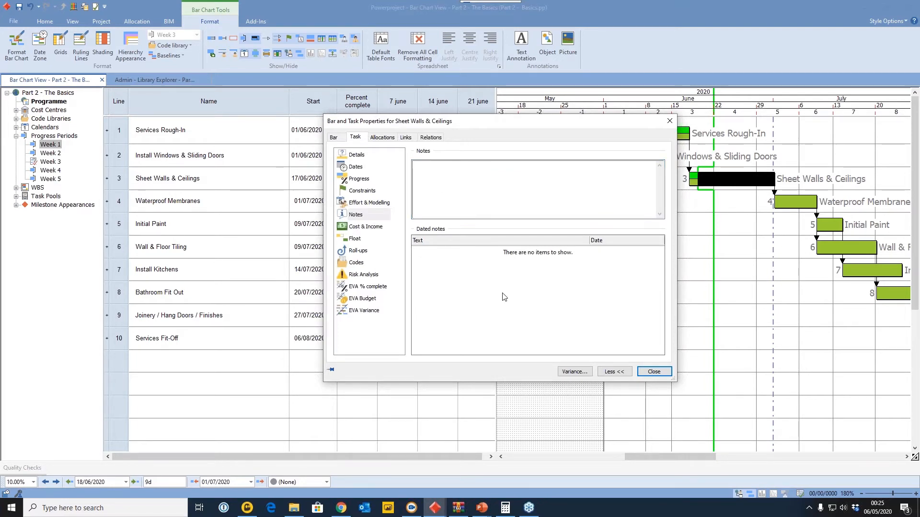
{"action": "right_click", "coordinate": [492, 270]}
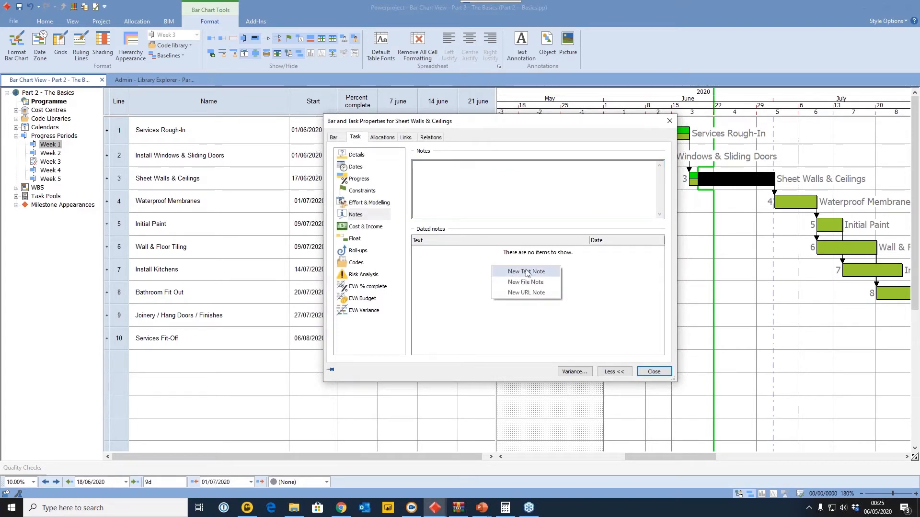
{"action": "left_click", "coordinate": [472, 164]}
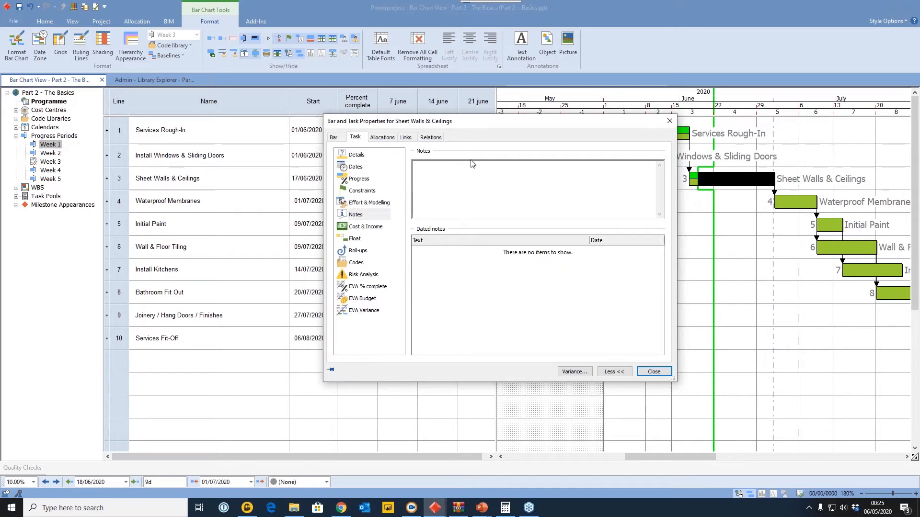
{"action": "left_click", "coordinate": [654, 371]}
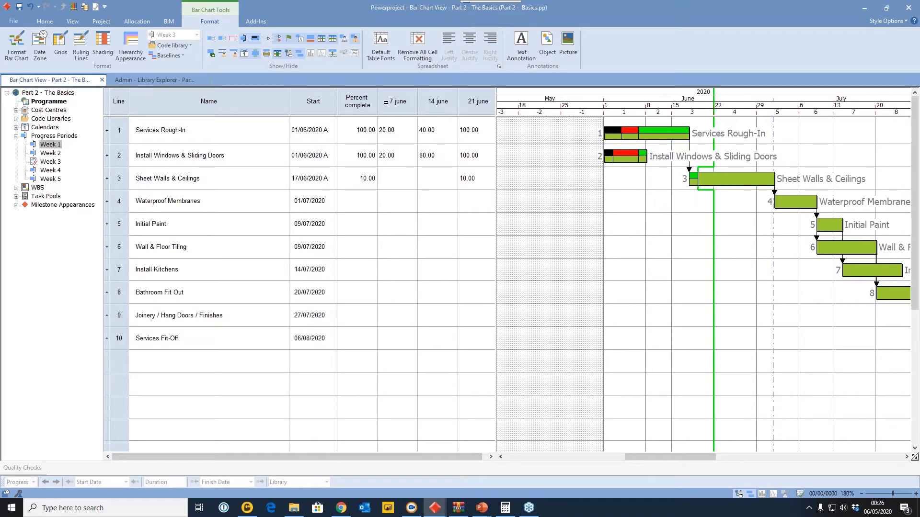
Undo the Week 3 and Week 2 progress entries and period changes, back to Week 1 as the progress entry period
{"action": "key", "text": "ctrl+z"}
{"action": "key", "text": "ctrl+z"}
{"action": "key", "text": "ctrl+z"}
{"action": "key", "text": "ctrl+z"}
{"action": "key", "text": "ctrl+z"}
{"action": "key", "text": "ctrl+z"}
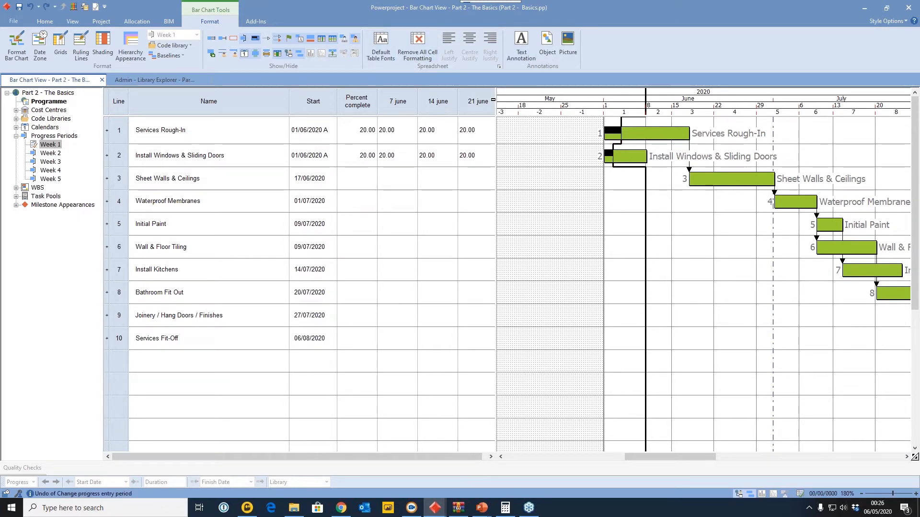
Narrow the table so it ends at the Percent complete column, and switch to the Yerrinbool House project
{"action": "left_click_drag", "start_coordinate": [495, 100], "coordinate": [381, 110]}
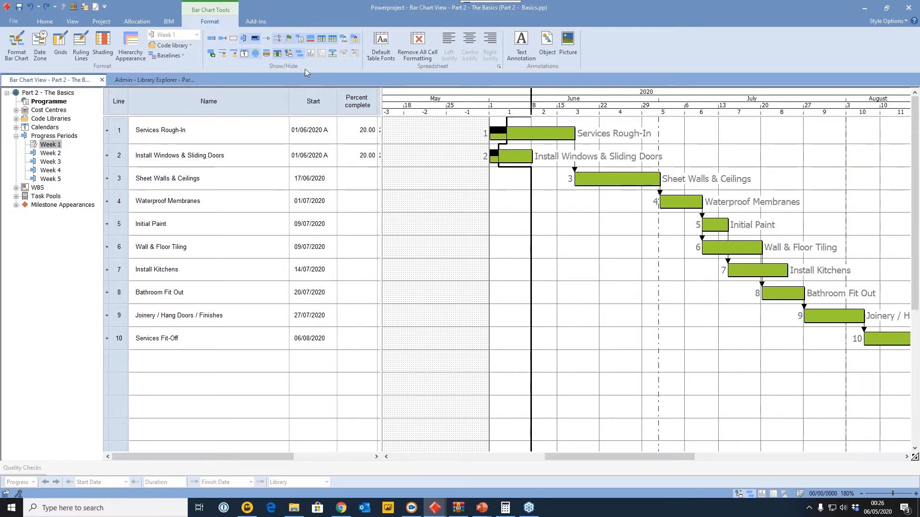
{"action": "left_click", "coordinate": [866, 10]}
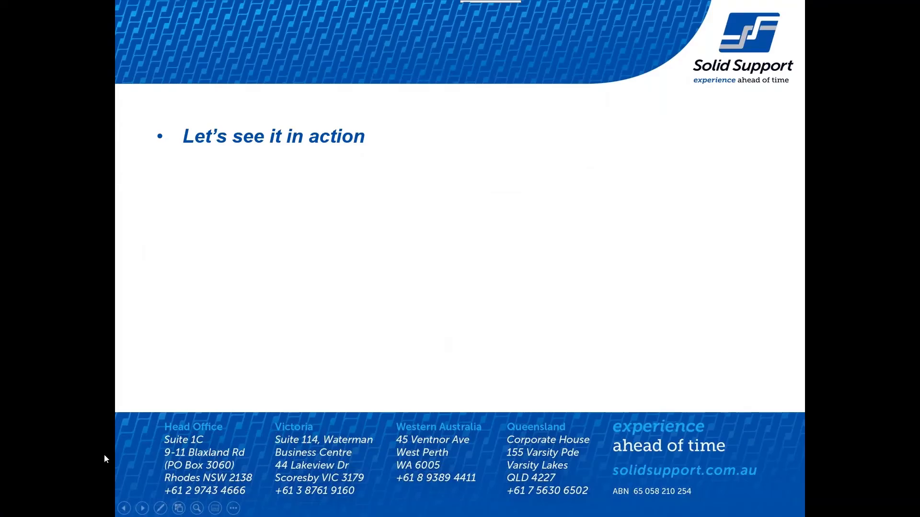
{"action": "key", "text": "alt+Tab"}
{"action": "key", "text": "alt+Tab"}
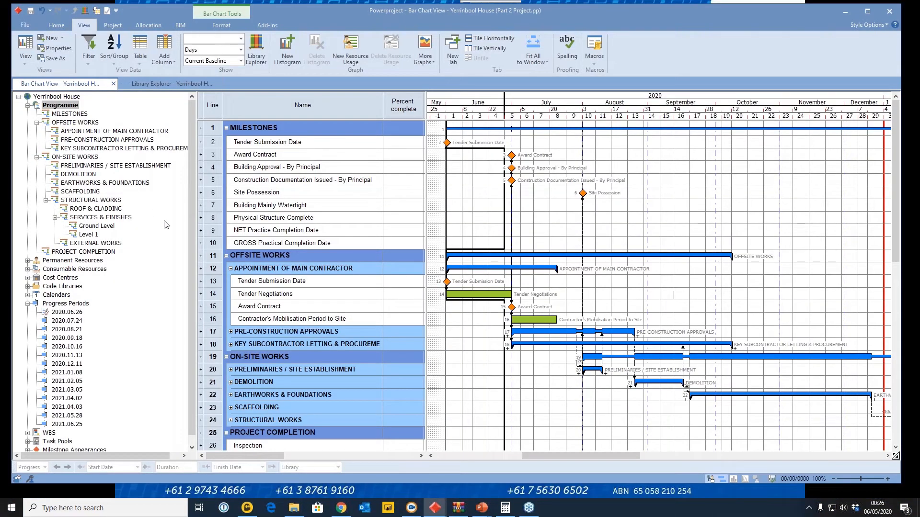
Expand the programme hierarchy to show all levels and look through the offsite works and procurement tasks
{"action": "scroll", "coordinate": [575, 283], "scroll_direction": "down", "scroll_amount": 4}
{"action": "scroll", "coordinate": [575, 288], "scroll_direction": "up", "scroll_amount": 4}
{"action": "scroll", "coordinate": [371, 181], "scroll_direction": "down", "scroll_amount": 3}
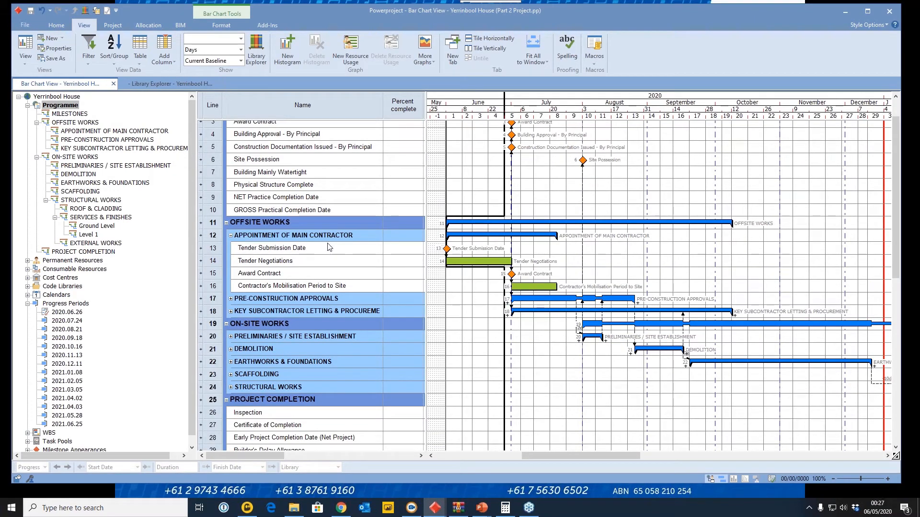
{"action": "scroll", "coordinate": [329, 248], "scroll_direction": "down", "scroll_amount": 8}
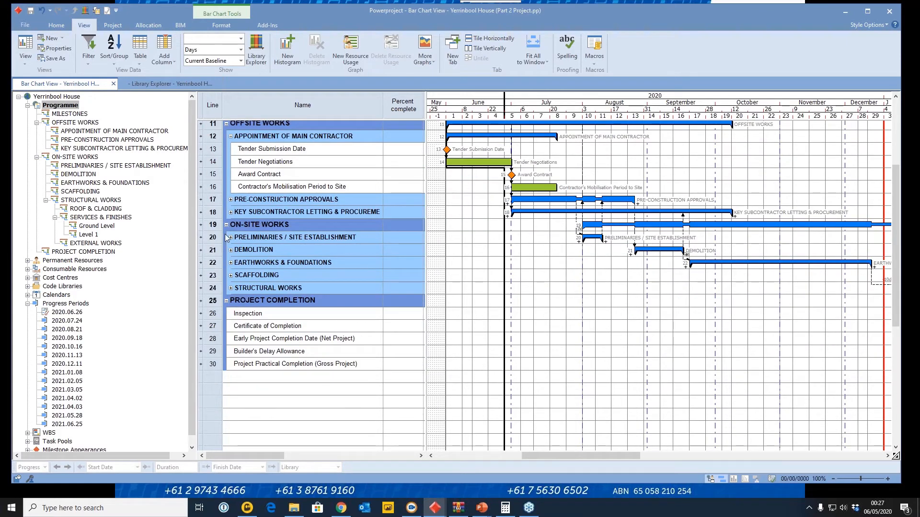
{"action": "scroll", "coordinate": [392, 156], "scroll_direction": "up", "scroll_amount": 4}
{"action": "left_click", "coordinate": [58, 26]}
{"action": "left_click", "coordinate": [382, 58]}
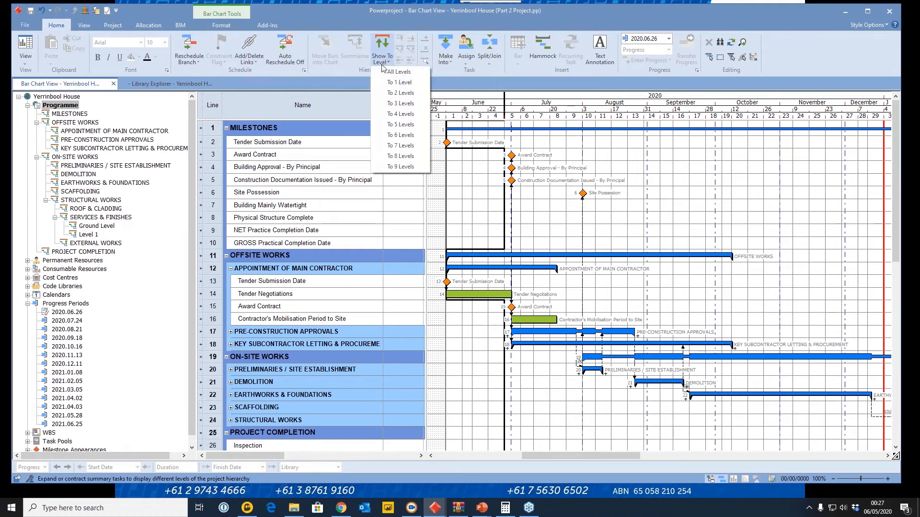
{"action": "left_click", "coordinate": [383, 72]}
{"action": "scroll", "coordinate": [504, 234], "scroll_direction": "down", "scroll_amount": 2}
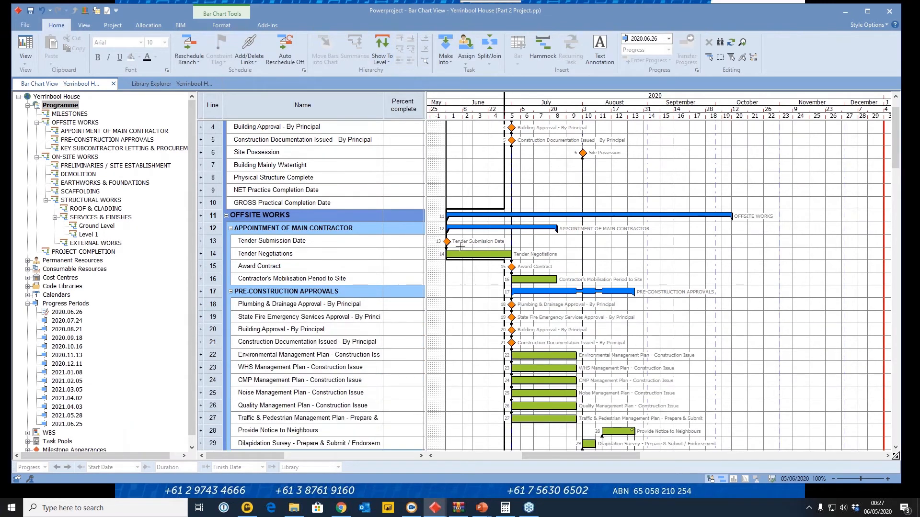
{"action": "scroll", "coordinate": [474, 263], "scroll_direction": "down", "scroll_amount": 3}
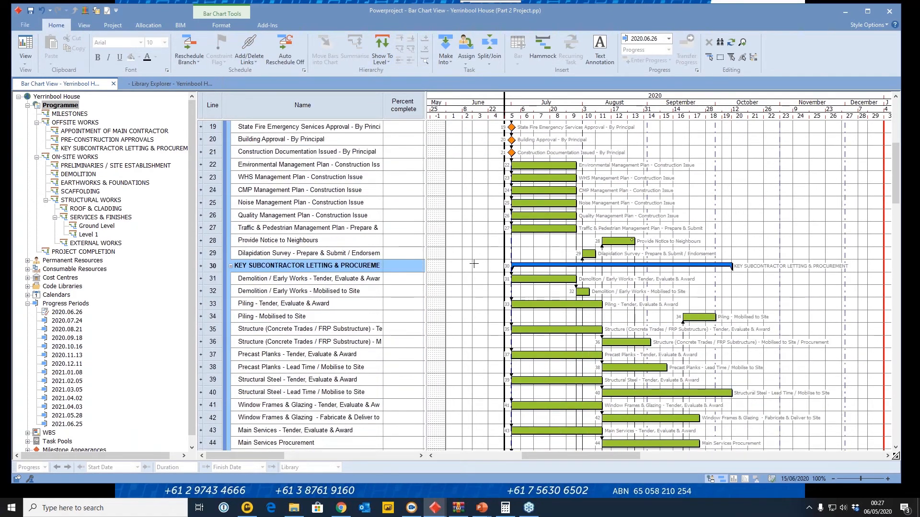
{"action": "scroll", "coordinate": [475, 263], "scroll_direction": "up", "scroll_amount": 5}
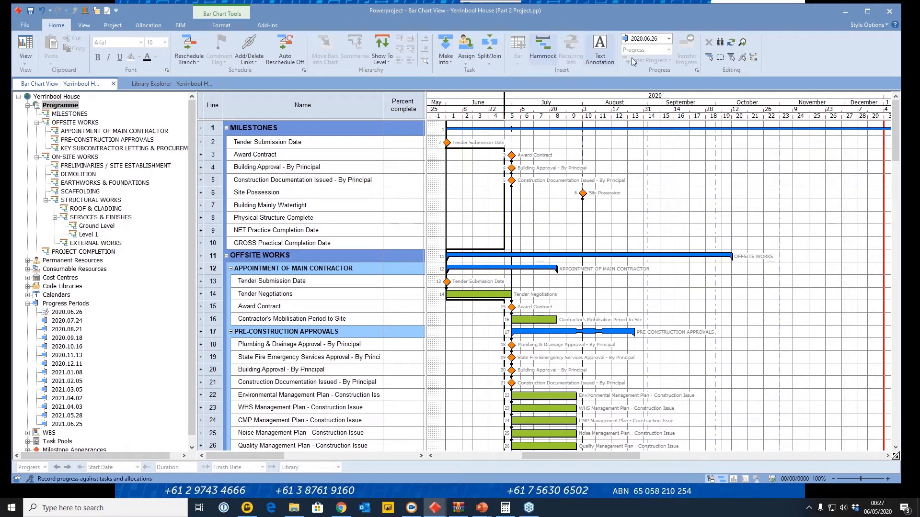
Check the progress periods available for progress entry and the options for managing the Progress Periods library
{"action": "left_click", "coordinate": [670, 39]}
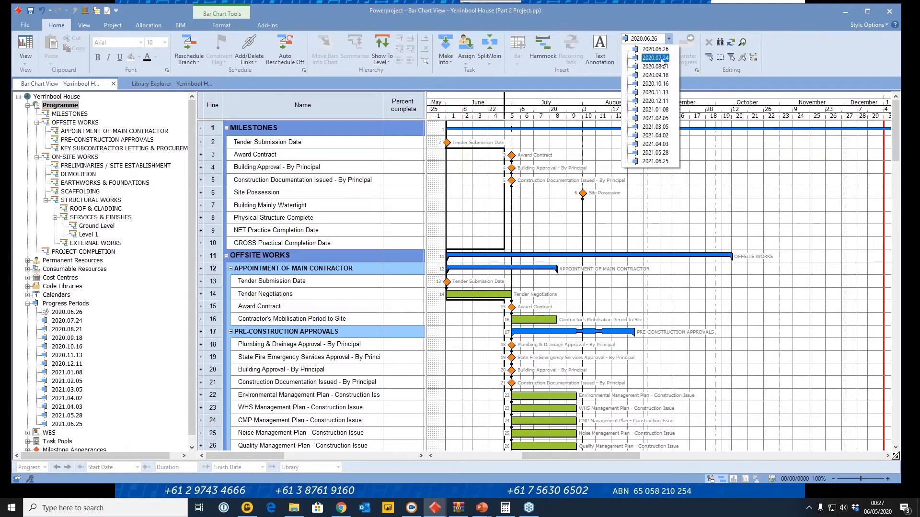
{"action": "left_click", "coordinate": [651, 28]}
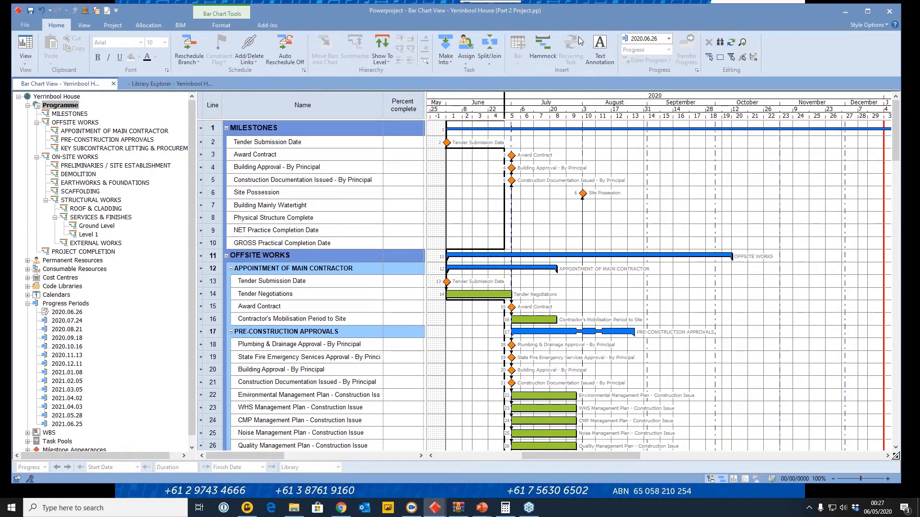
{"action": "right_click", "coordinate": [61, 304]}
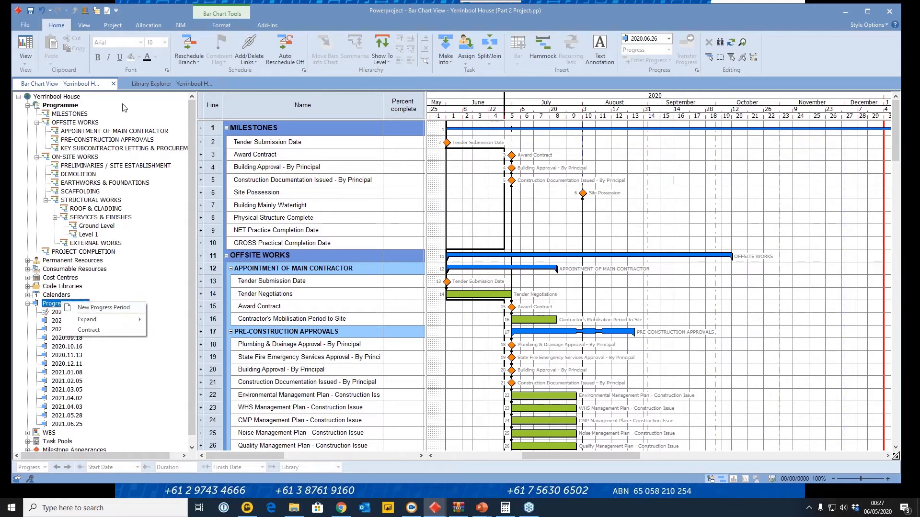
{"action": "left_click", "coordinate": [544, 226]}
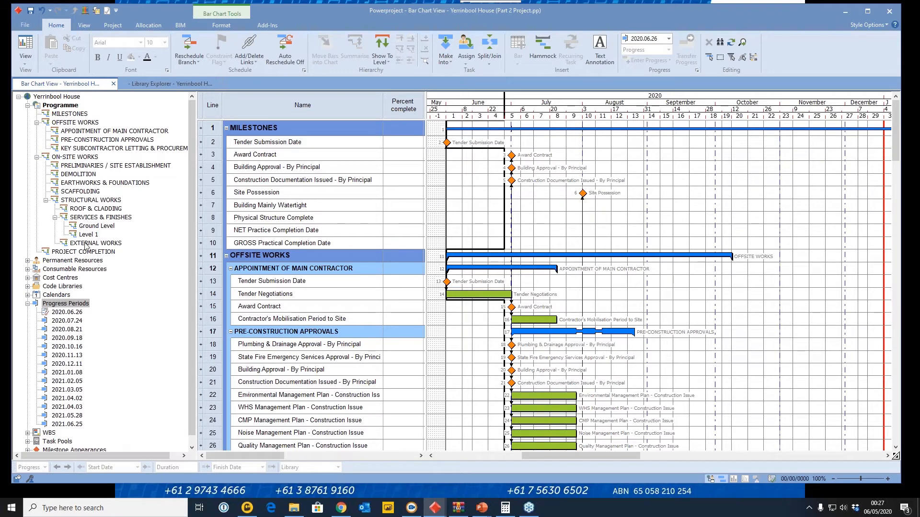
View the Services & Finishes, Ground Level, Level 1, Scaffolding and On-Site Works charts one at a time
{"action": "left_click", "coordinate": [84, 219]}
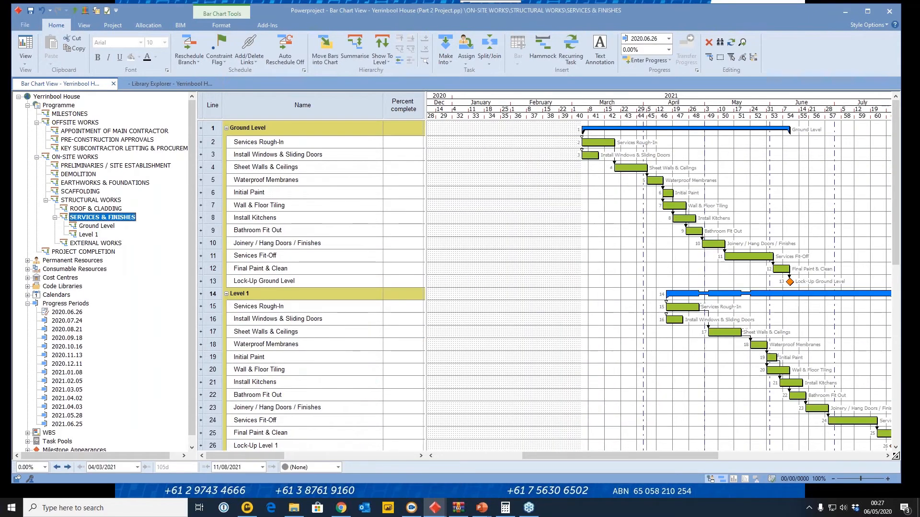
{"action": "left_click", "coordinate": [87, 228]}
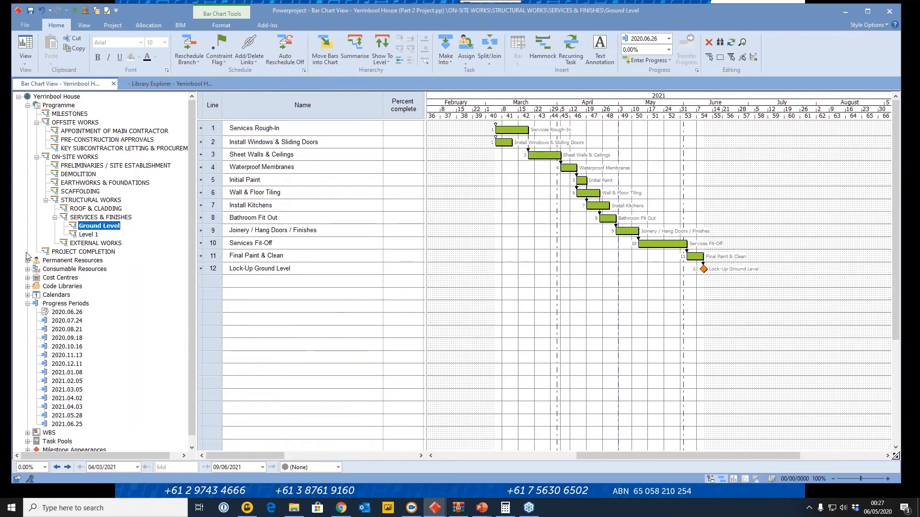
{"action": "left_click", "coordinate": [87, 235]}
{"action": "left_click", "coordinate": [88, 193]}
{"action": "left_click", "coordinate": [78, 158]}
View the Appointment of Main Contractor chart combined with Scaffolding and with Demolition instead, and return to the whole programme
{"action": "left_click", "coordinate": [77, 131]}
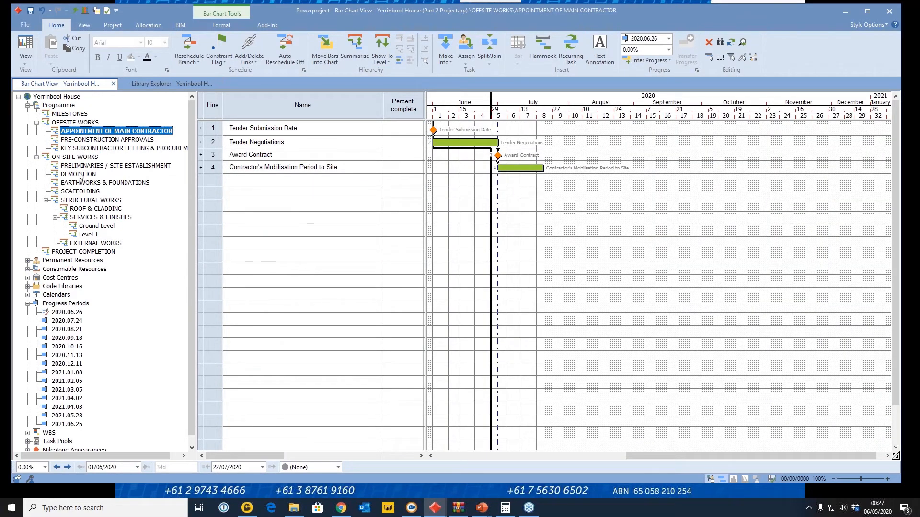
{"action": "left_click", "coordinate": [77, 190], "text": "ctrl"}
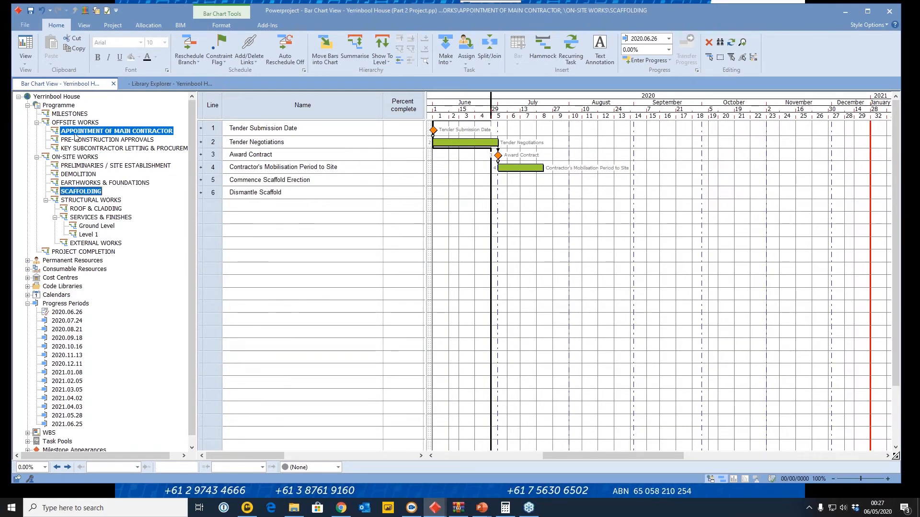
{"action": "left_click", "coordinate": [80, 192], "text": "ctrl"}
{"action": "left_click", "coordinate": [78, 175], "text": "ctrl"}
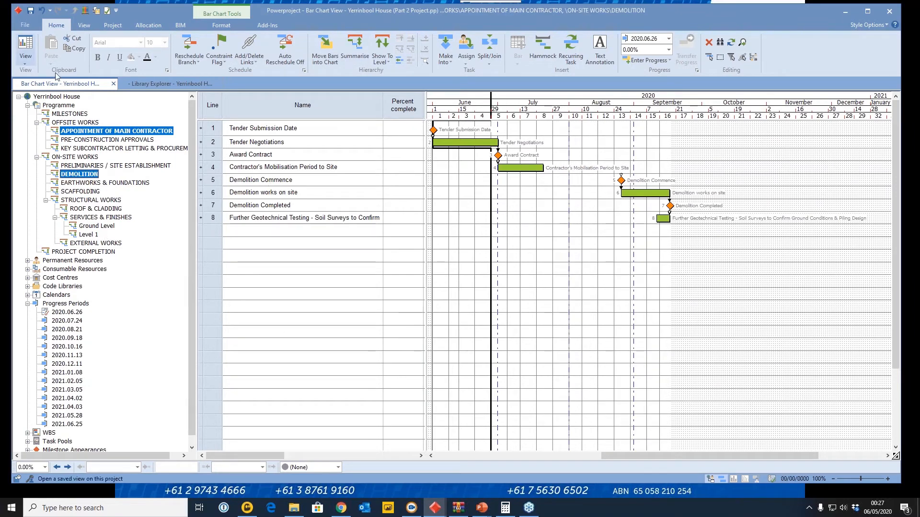
{"action": "left_click", "coordinate": [69, 106]}
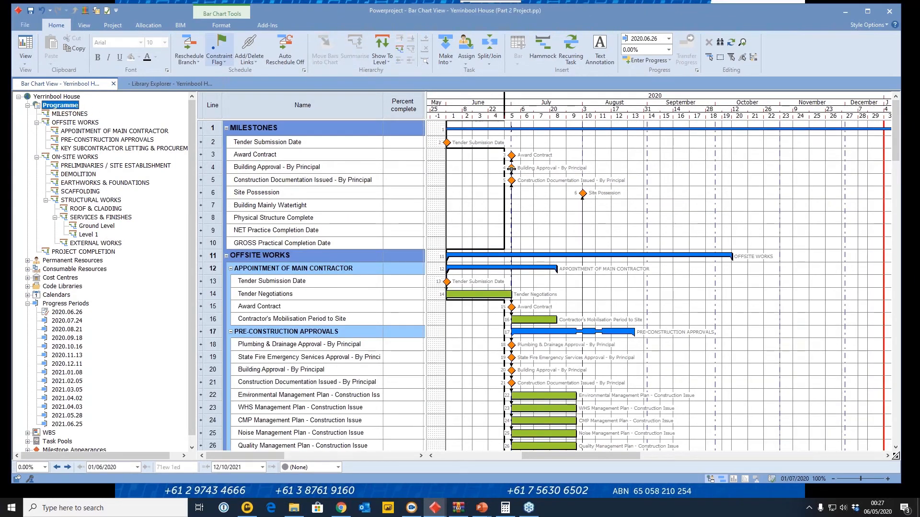
Widen the table to review the baseline, variance and progress period columns, and narrow it back to the Current Start column
{"action": "left_click", "coordinate": [532, 129]}
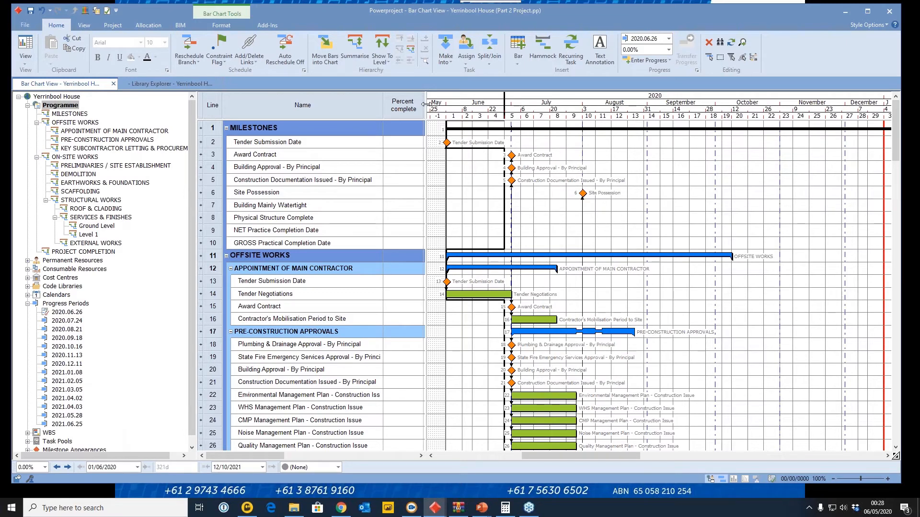
{"action": "left_click_drag", "start_coordinate": [425, 104], "coordinate": [713, 104]}
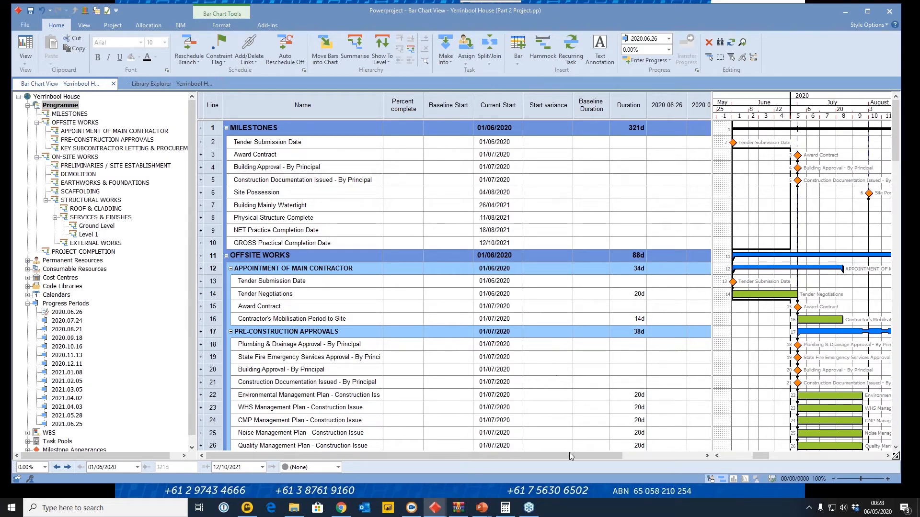
{"action": "left_click_drag", "start_coordinate": [569, 455], "coordinate": [592, 456]}
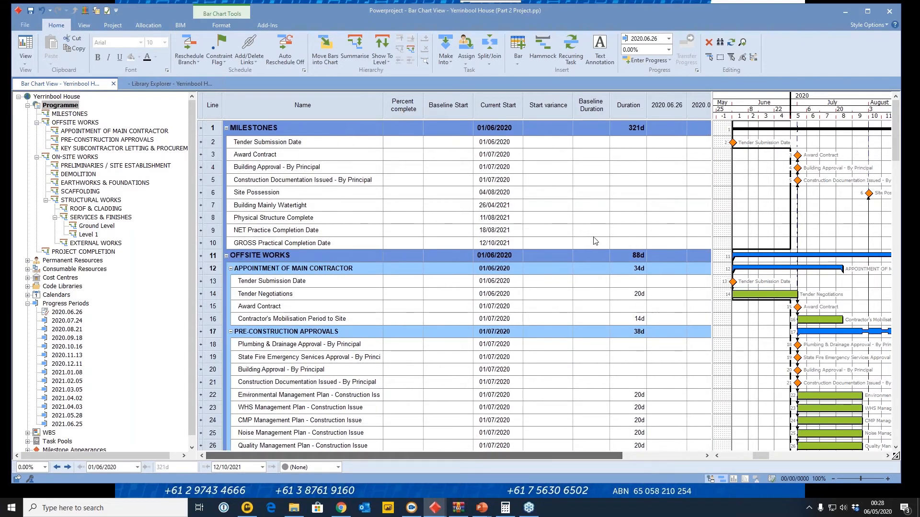
{"action": "left_click_drag", "start_coordinate": [712, 119], "coordinate": [503, 119]}
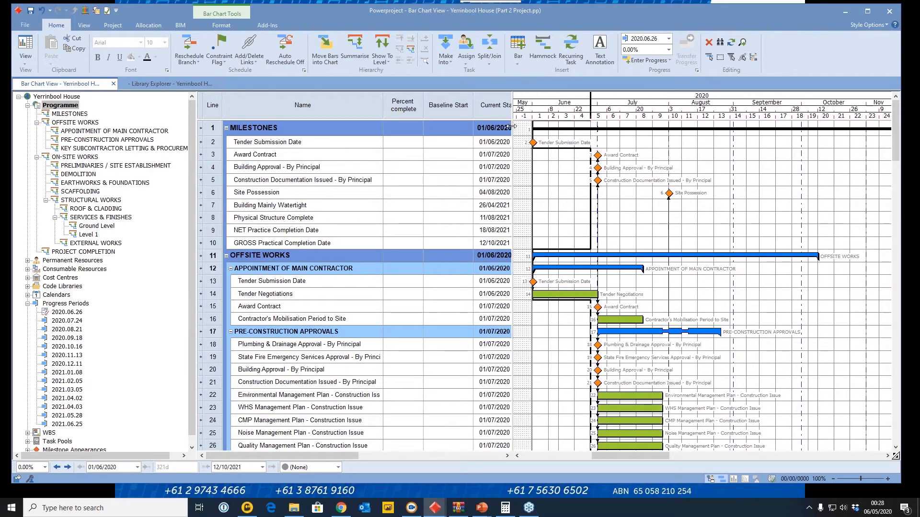
{"action": "left_click", "coordinate": [550, 208]}
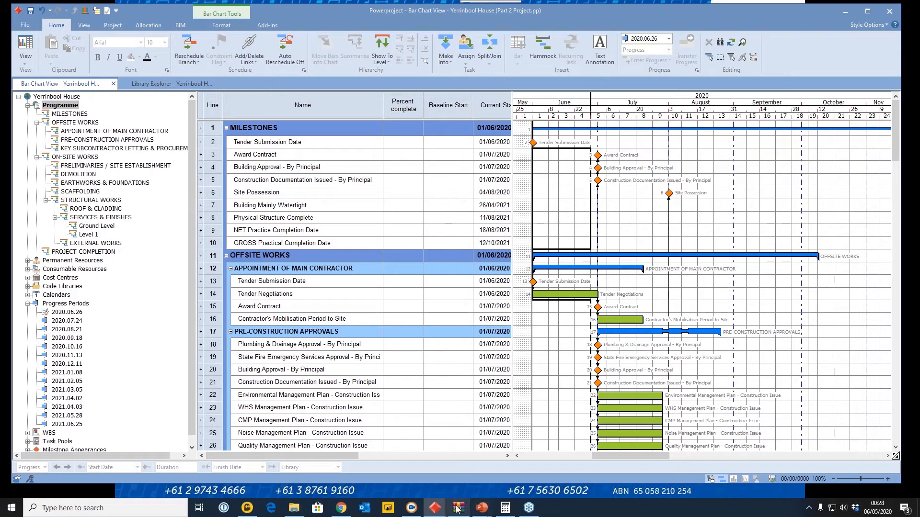
Switch to the PowerPoint slide show and go to the slide "The Process using Powerproject"
{"action": "mouse_move", "coordinate": [482, 509]}
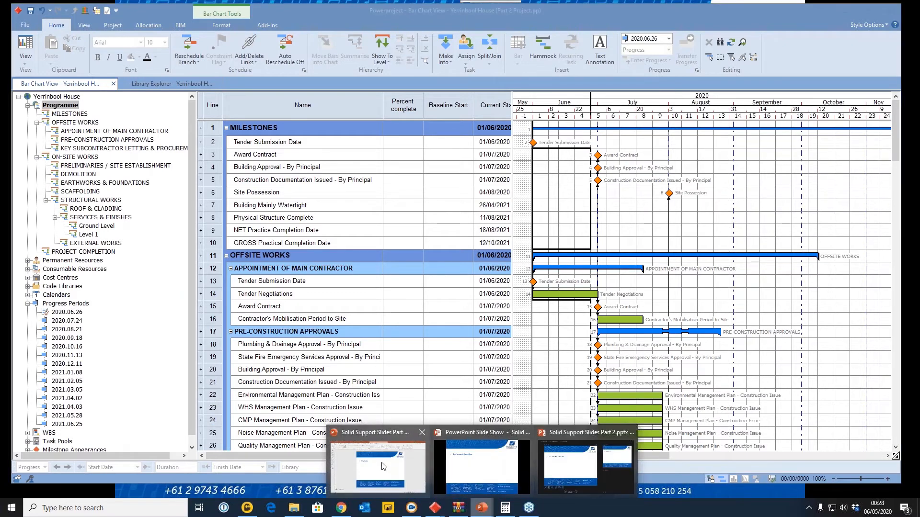
{"action": "mouse_move", "coordinate": [382, 468]}
{"action": "left_click", "coordinate": [482, 467]}
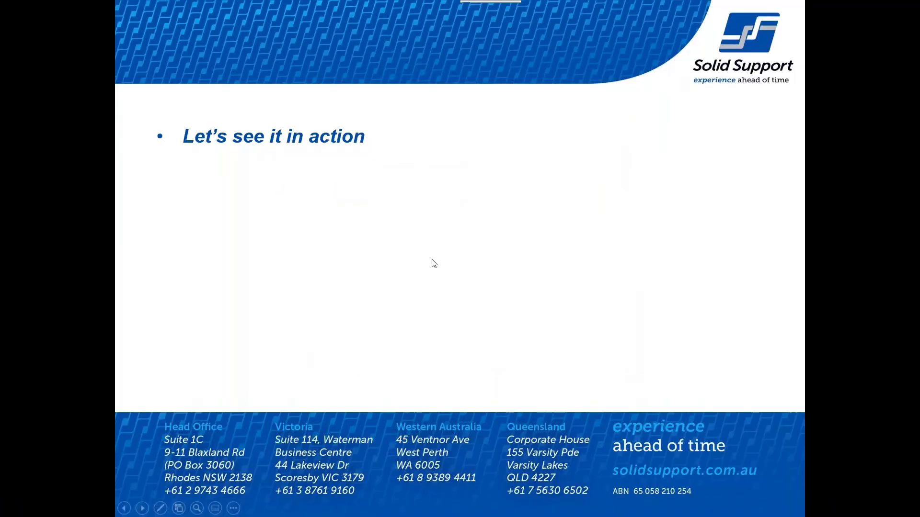
{"action": "key", "text": "Right"}
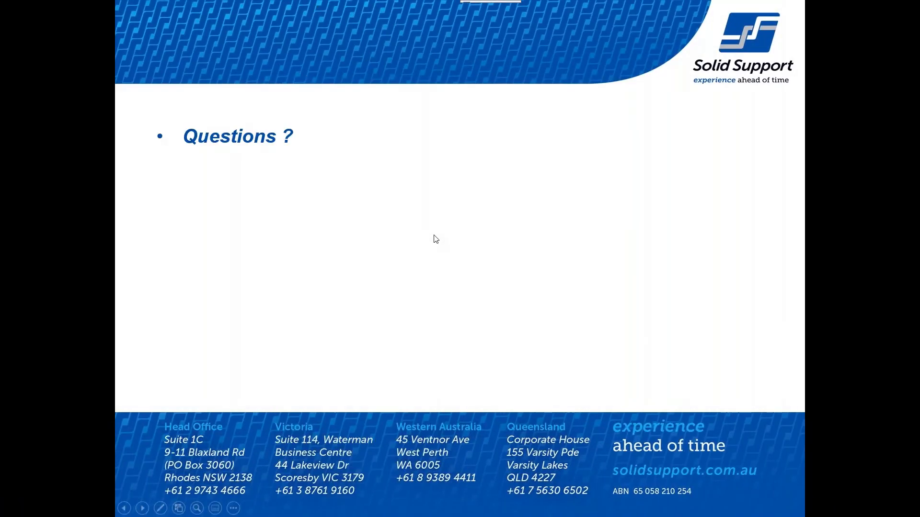
{"action": "key", "text": "Left"}
{"action": "key", "text": "Right"}
{"action": "key", "text": "Right"}
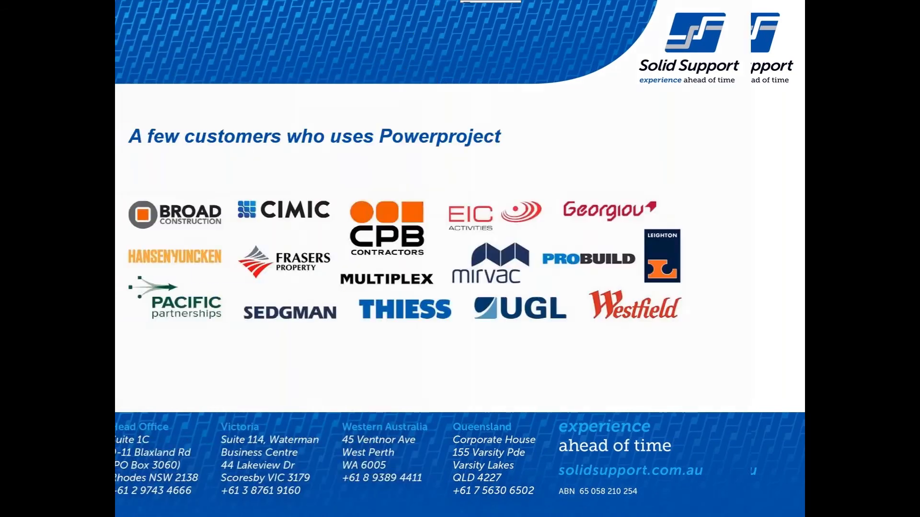
{"action": "key", "text": "Left"}
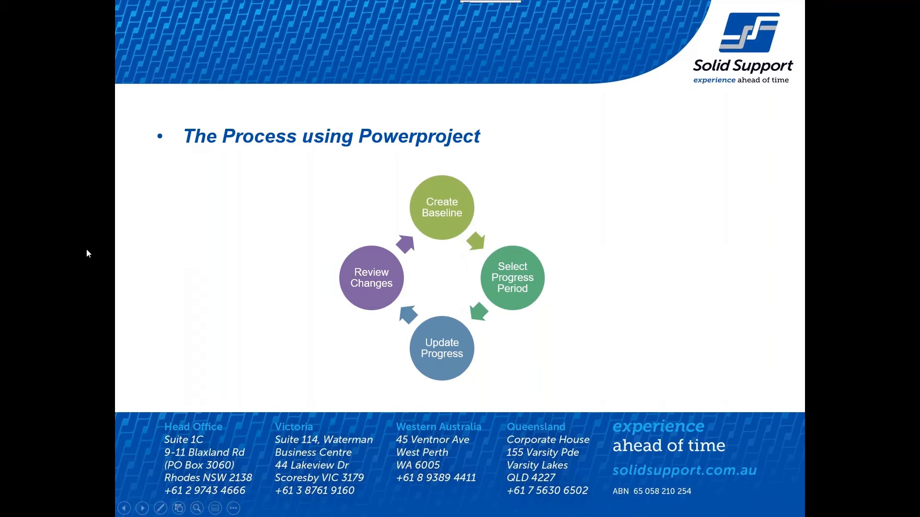
Switch back to the Yerrinbool House project in Powerproject and create a baseline named "Week 1" embedded in the file
{"action": "key", "text": "alt+Tab"}
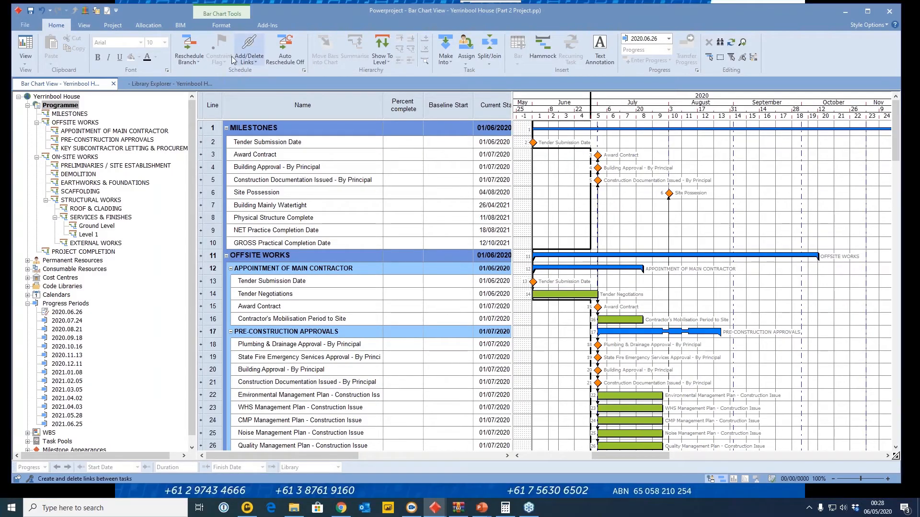
{"action": "left_click", "coordinate": [113, 25]}
{"action": "left_click", "coordinate": [54, 47]}
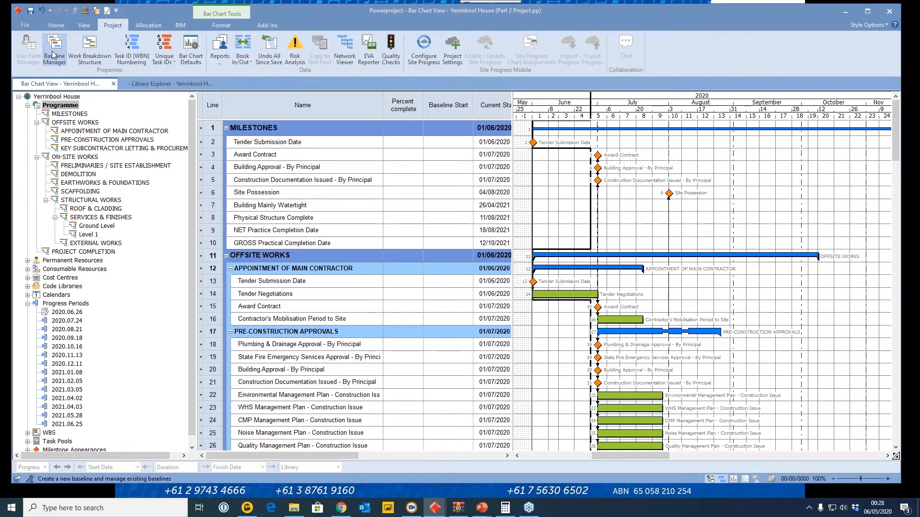
{"action": "left_click", "coordinate": [614, 183]}
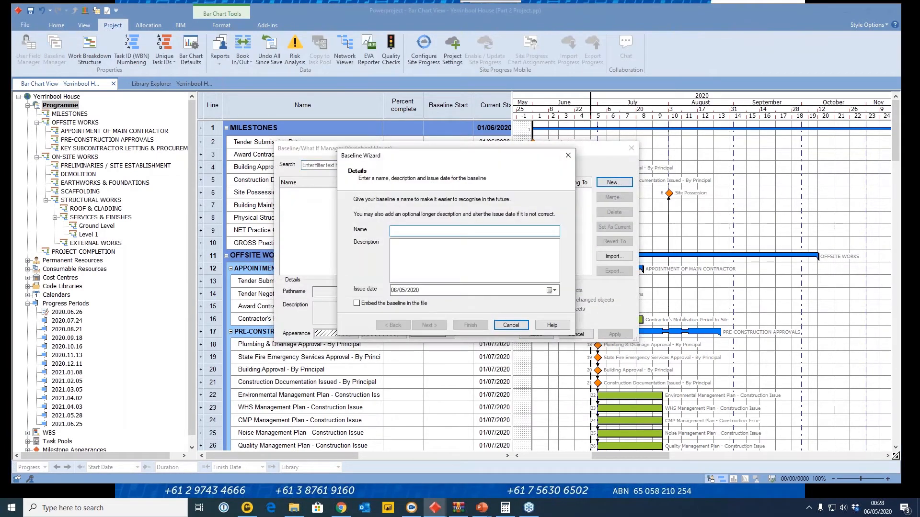
{"action": "type", "text": "Week 1"}
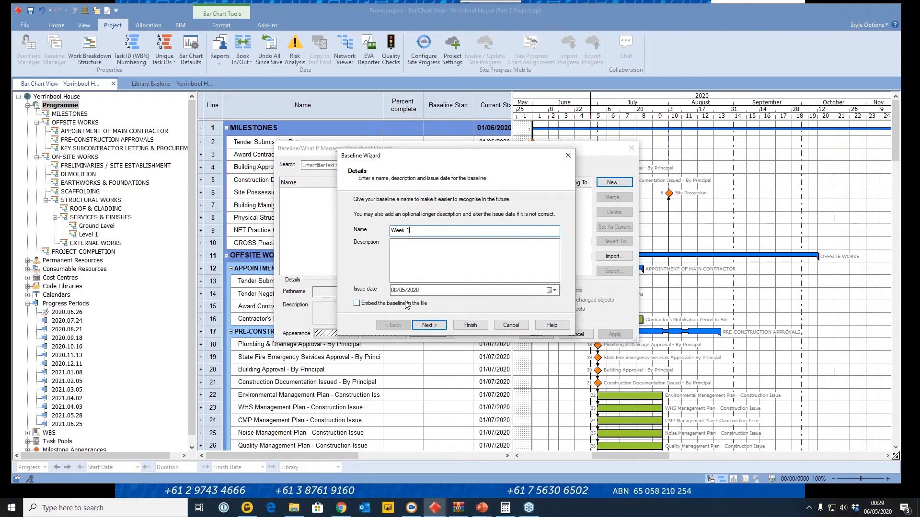
{"action": "left_click", "coordinate": [470, 325]}
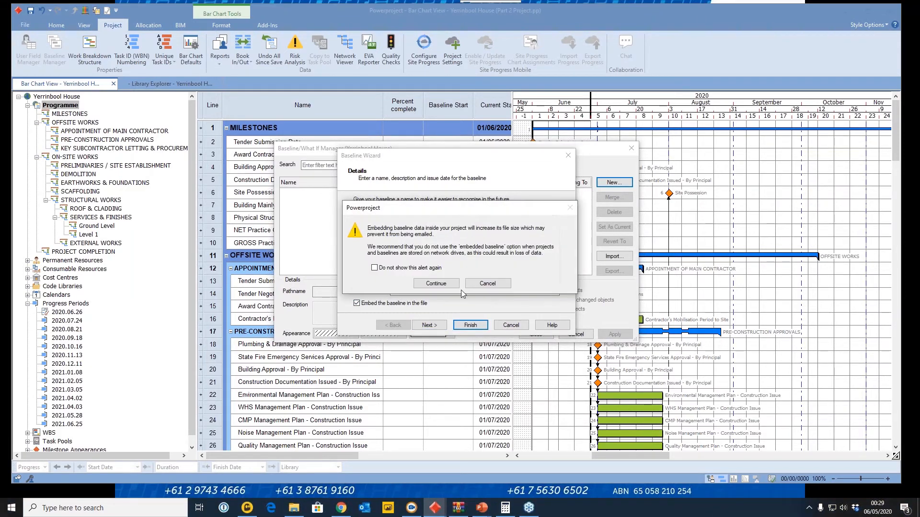
{"action": "left_click", "coordinate": [441, 284]}
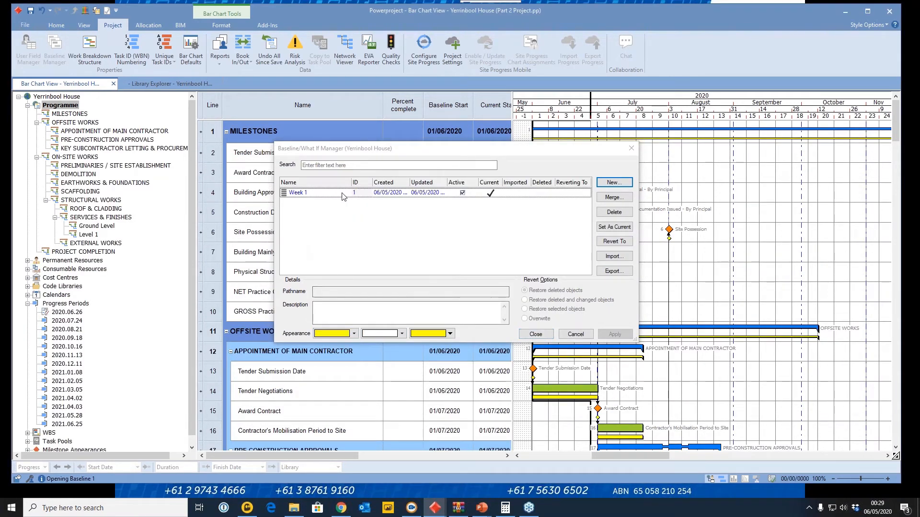
Set the Week 1 baseline's bar appearance to cyan, apply it and close the baseline manager
{"action": "left_click", "coordinate": [364, 194]}
{"action": "left_click", "coordinate": [354, 333]}
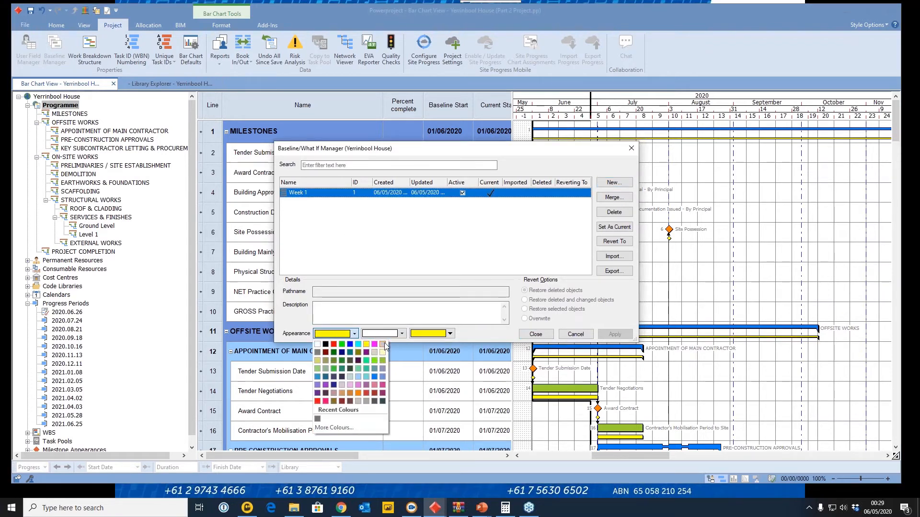
{"action": "left_click", "coordinate": [359, 345]}
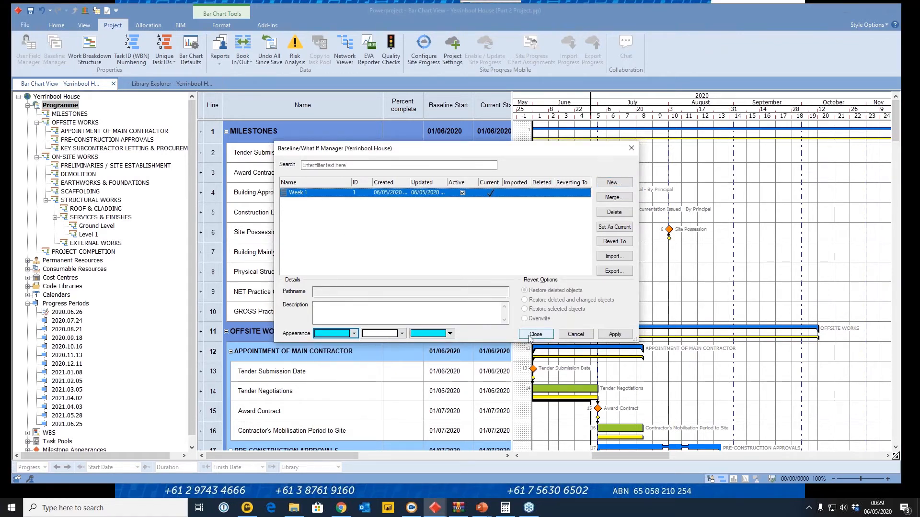
{"action": "left_click", "coordinate": [612, 336]}
{"action": "left_click", "coordinate": [537, 334]}
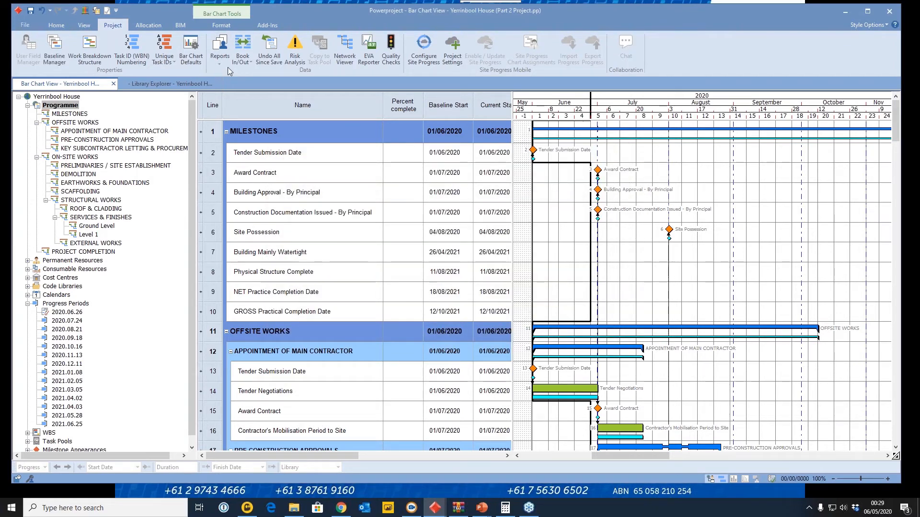
Hide the baseline bars and narrow the table so it ends at the Percent complete column
{"action": "left_click", "coordinate": [220, 26]}
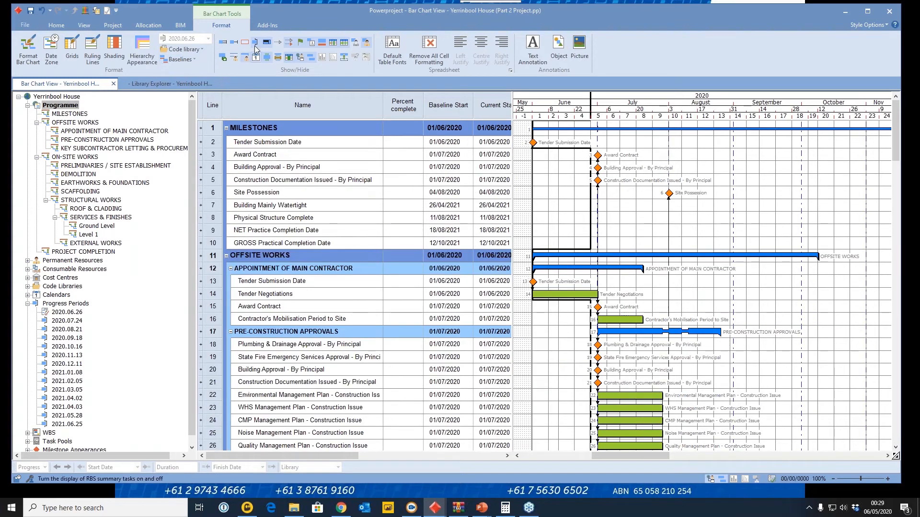
{"action": "left_click", "coordinate": [325, 44]}
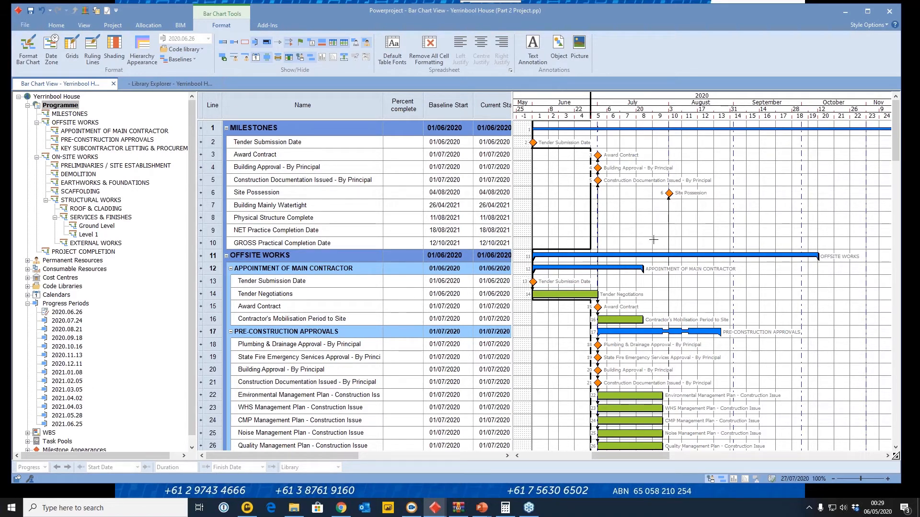
{"action": "left_click_drag", "start_coordinate": [512, 117], "coordinate": [426, 124]}
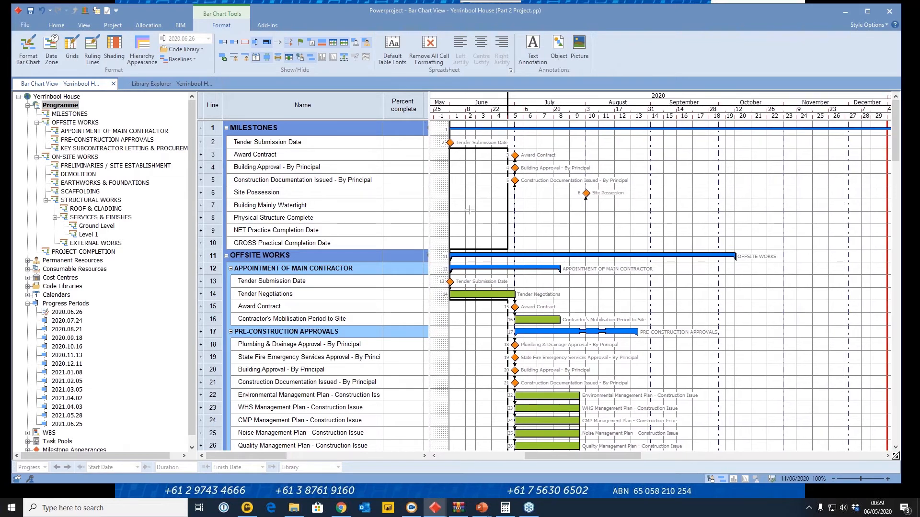
Enter 10 percent complete for Tender Negotiations and overwrite it with 50, accepting progress period 2020.06.26
{"action": "left_click", "coordinate": [394, 298]}
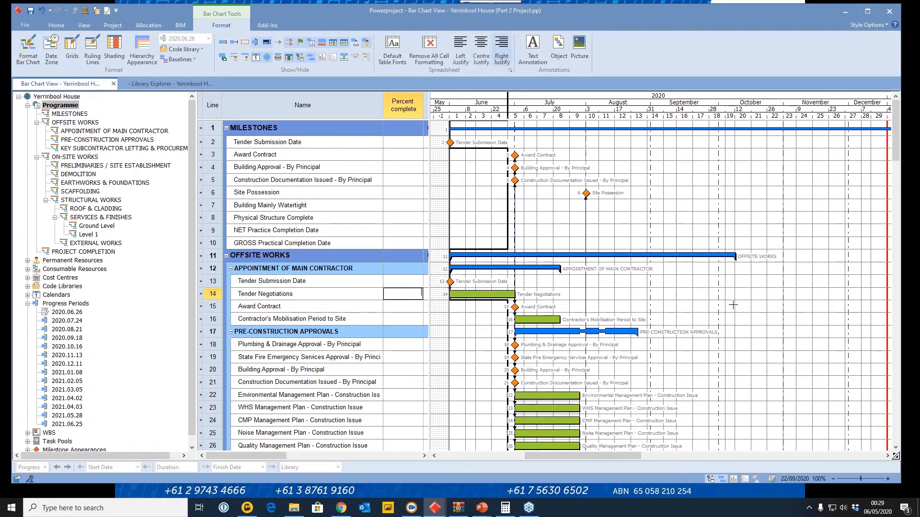
{"action": "key", "text": "Return"}
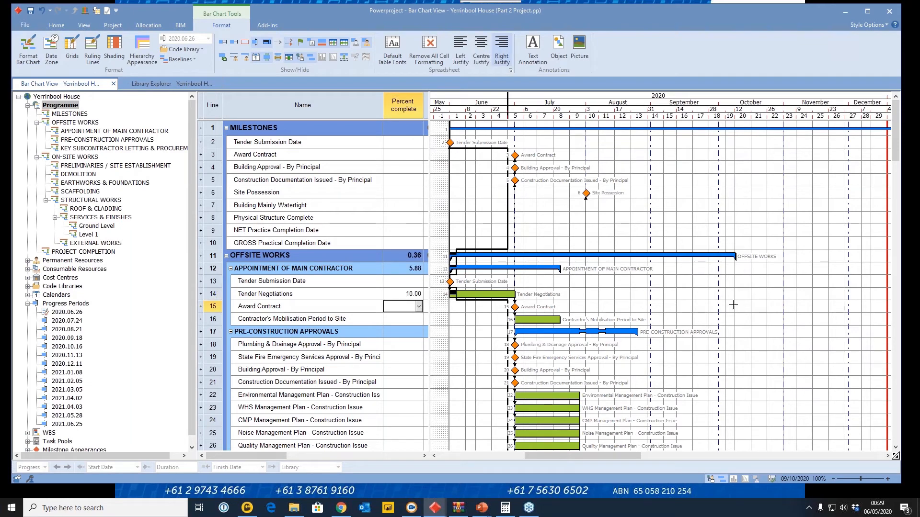
{"action": "left_click", "coordinate": [405, 294]}
{"action": "type", "text": "50"}
{"action": "key", "text": "Return"}
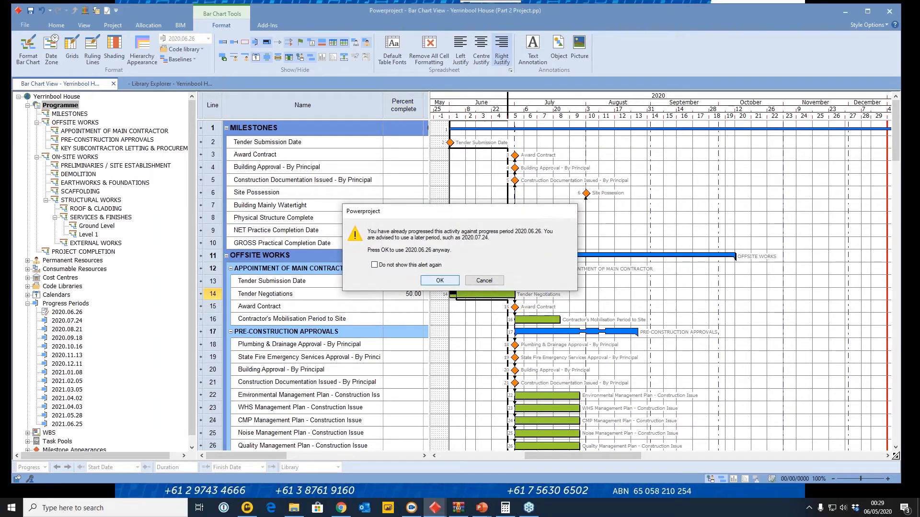
{"action": "key", "text": "Return"}
Enter percent complete for the Environmental (40), WHS, CMP and Noise (50 each), Quality (60) and Traffic & Pedestrian (10) Management Plans
{"action": "scroll", "coordinate": [397, 316], "scroll_direction": "down", "scroll_amount": 3}
{"action": "left_click", "coordinate": [411, 297]}
{"action": "type", "text": "40"}
{"action": "key", "text": "Return"}
{"action": "type", "text": "50"}
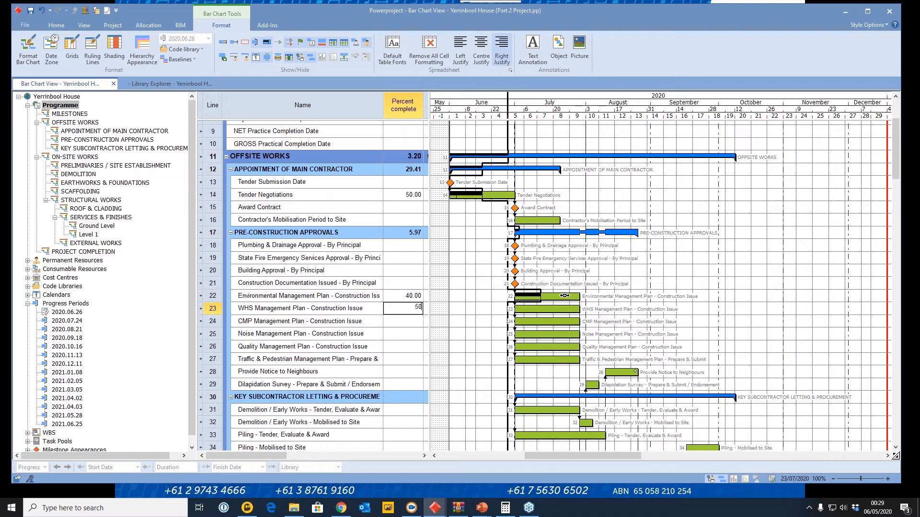
{"action": "key", "text": "Return"}
{"action": "type", "text": "50"}
{"action": "key", "text": "Return"}
{"action": "type", "text": "50"}
{"action": "key", "text": "Return"}
{"action": "type", "text": "60"}
{"action": "key", "text": "Return"}
{"action": "type", "text": "10"}
{"action": "key", "text": "Return"}
Set Demolition / Early Works - Tender, Evaluate & Award to 10 percent complete and return to the start of the programme
{"action": "key", "text": "Return"}
{"action": "key", "text": "Return"}
{"action": "key", "text": "Return"}
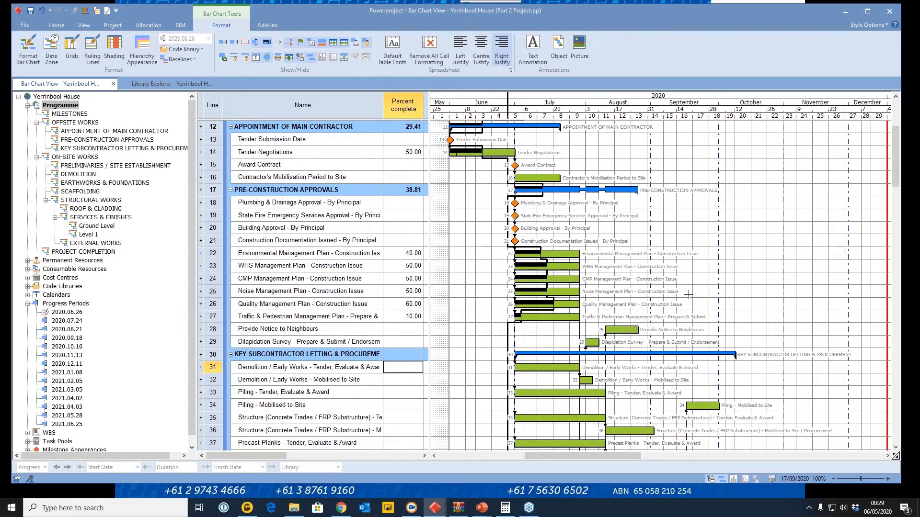
{"action": "key", "text": "Return"}
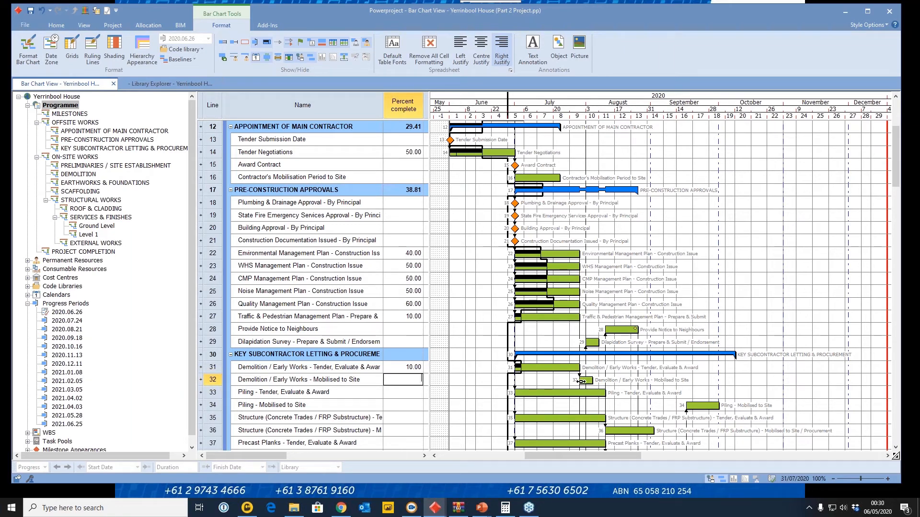
{"action": "left_click", "coordinate": [485, 375]}
{"action": "scroll", "coordinate": [485, 375], "scroll_direction": "down", "scroll_amount": 2}
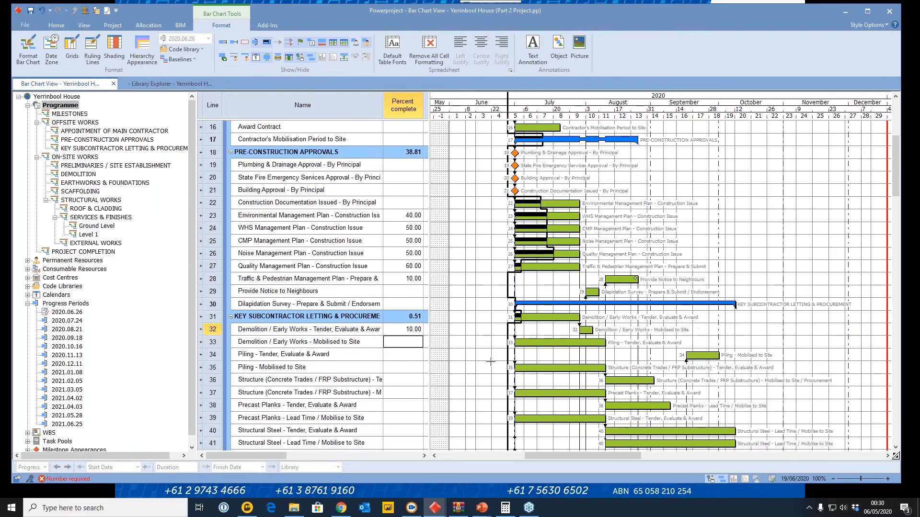
{"action": "scroll", "coordinate": [410, 298], "scroll_direction": "down", "scroll_amount": 2}
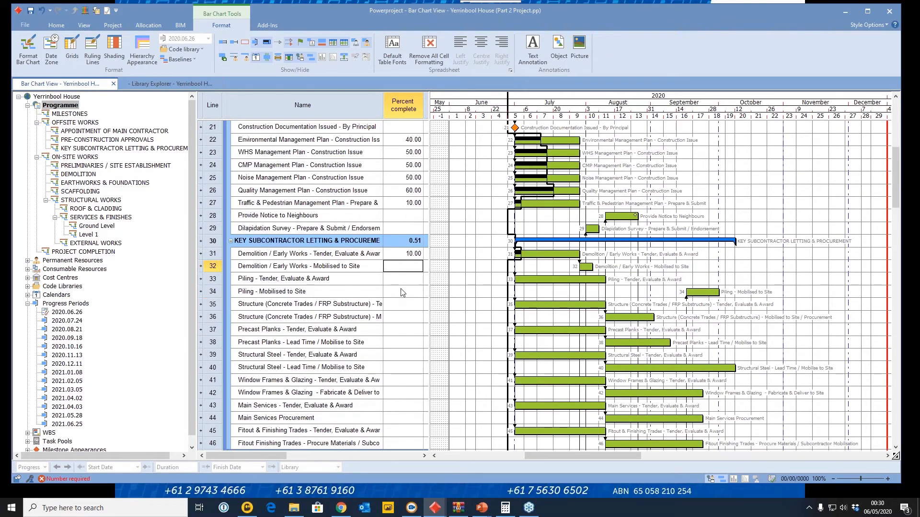
{"action": "left_click", "coordinate": [405, 269]}
{"action": "scroll", "coordinate": [475, 281], "scroll_direction": "up", "scroll_amount": 4}
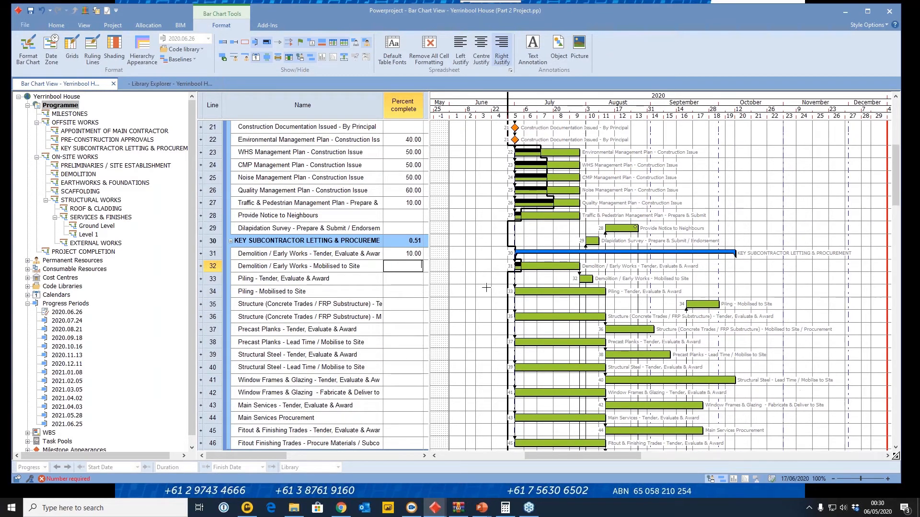
{"action": "scroll", "coordinate": [498, 281], "scroll_direction": "up", "scroll_amount": 6}
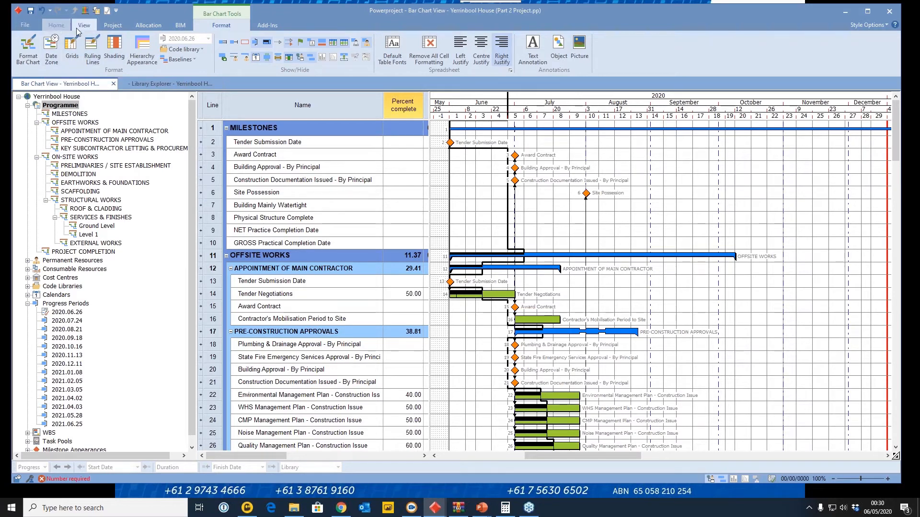
Reschedule the programme, straightening the progress line to the progress entry period 2020.06.26
{"action": "left_click", "coordinate": [56, 25]}
{"action": "left_click", "coordinate": [183, 46]}
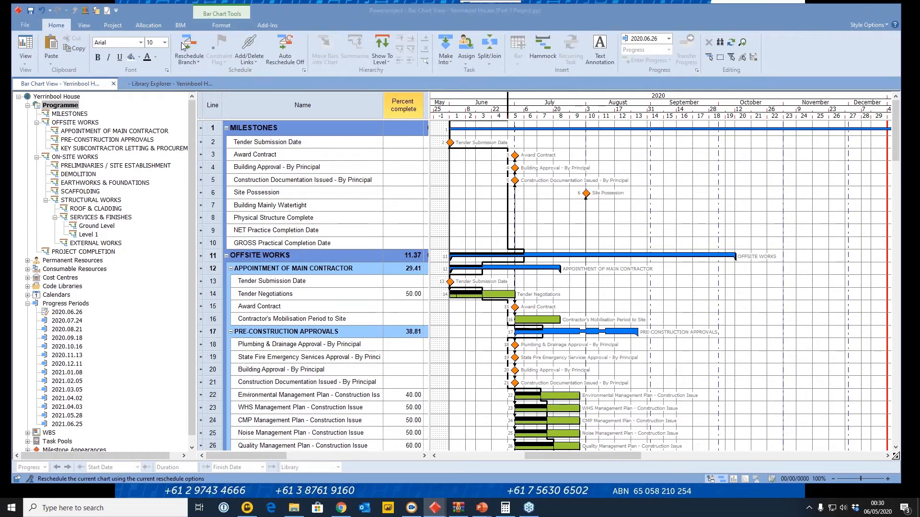
{"action": "left_click", "coordinate": [460, 225]}
{"action": "left_click", "coordinate": [478, 235]}
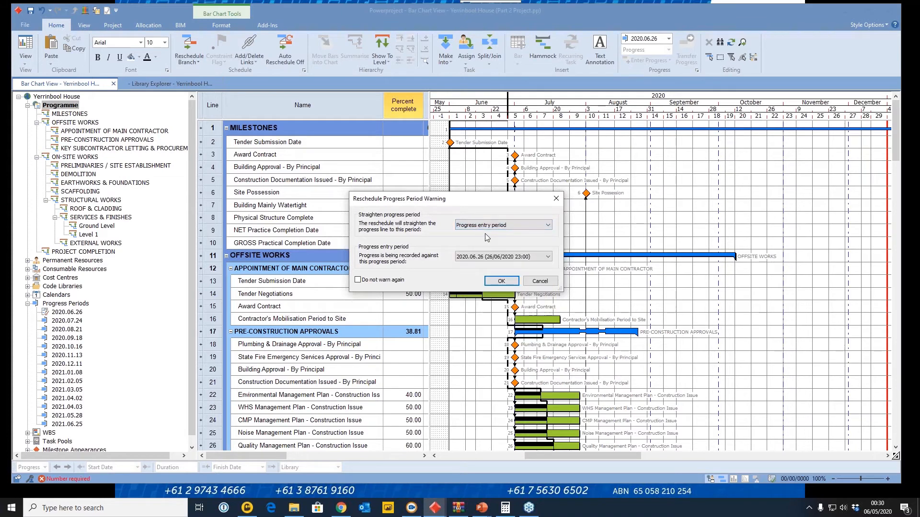
{"action": "left_click", "coordinate": [502, 280]}
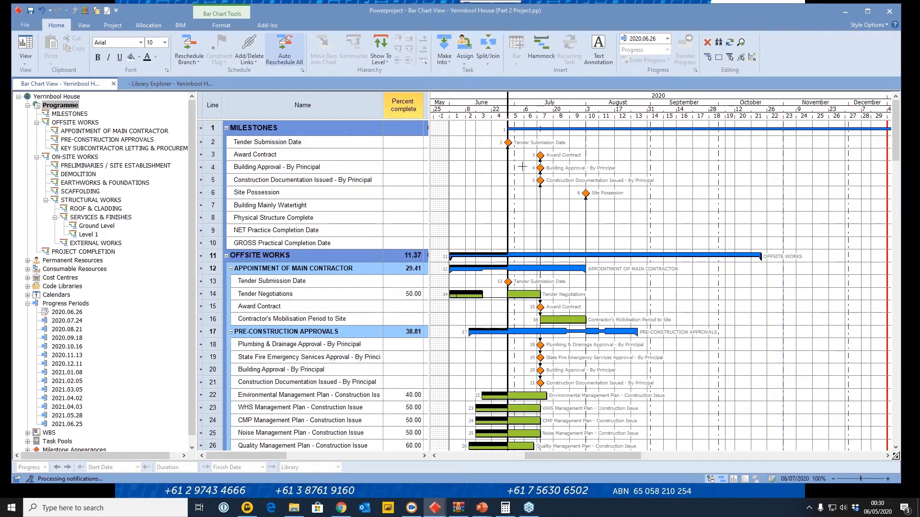
{"action": "scroll", "coordinate": [535, 339], "scroll_direction": "down", "scroll_amount": 3}
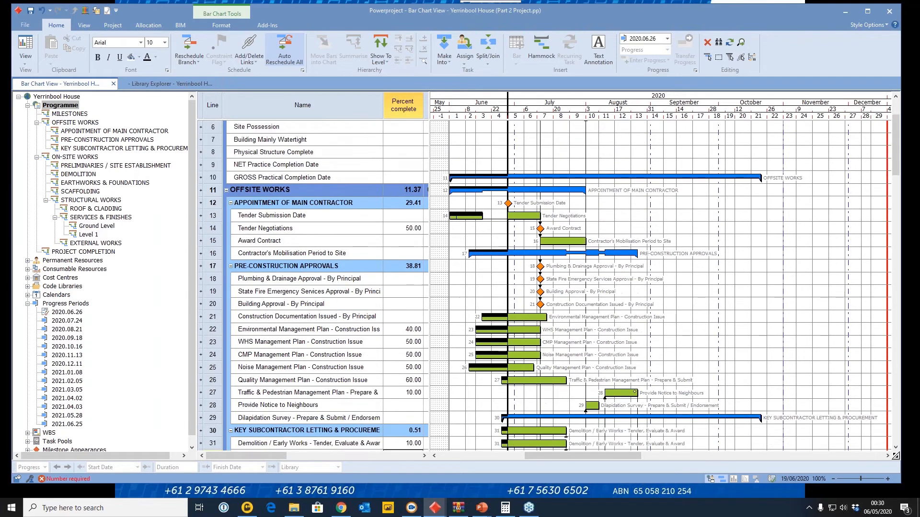
{"action": "scroll", "coordinate": [536, 339], "scroll_direction": "up", "scroll_amount": 1}
{"action": "scroll", "coordinate": [556, 336], "scroll_direction": "down", "scroll_amount": 2}
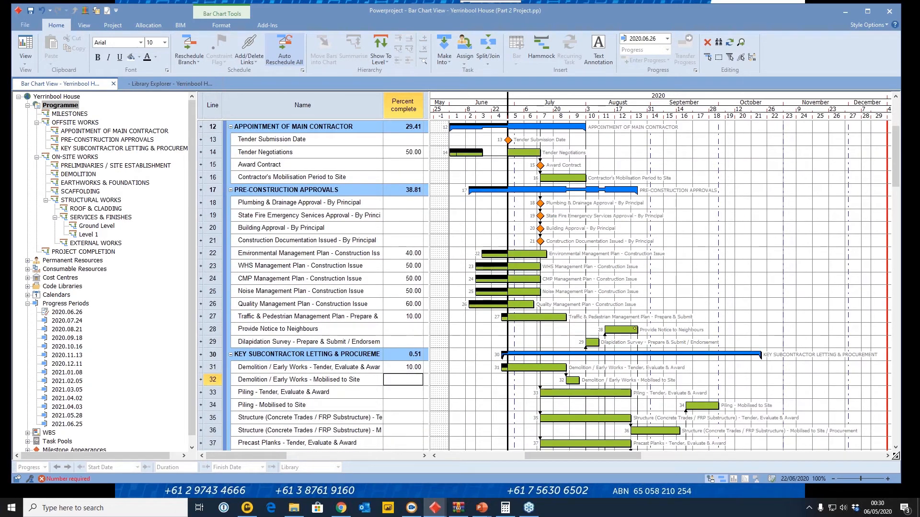
Show the Week 1 baseline bars beneath the rescheduled tasks and compare them through the off-site and on-site works
{"action": "left_click", "coordinate": [220, 26]}
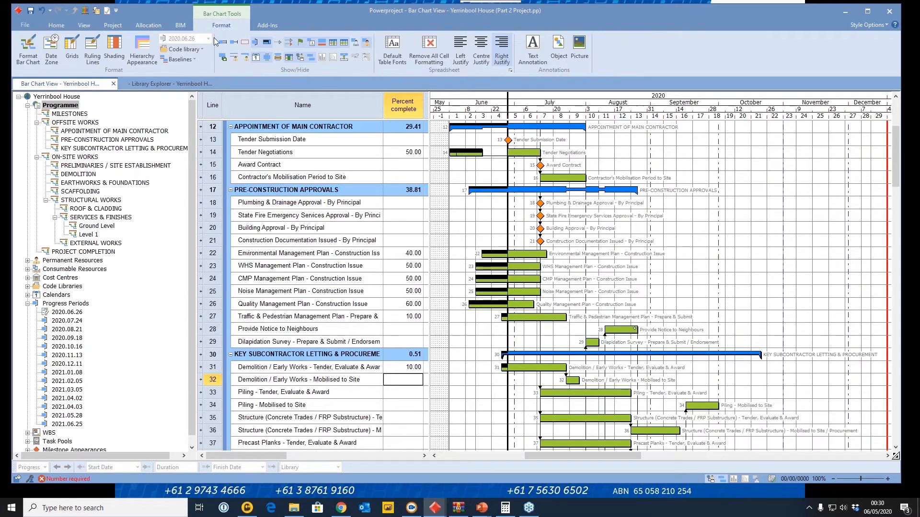
{"action": "left_click", "coordinate": [184, 70]}
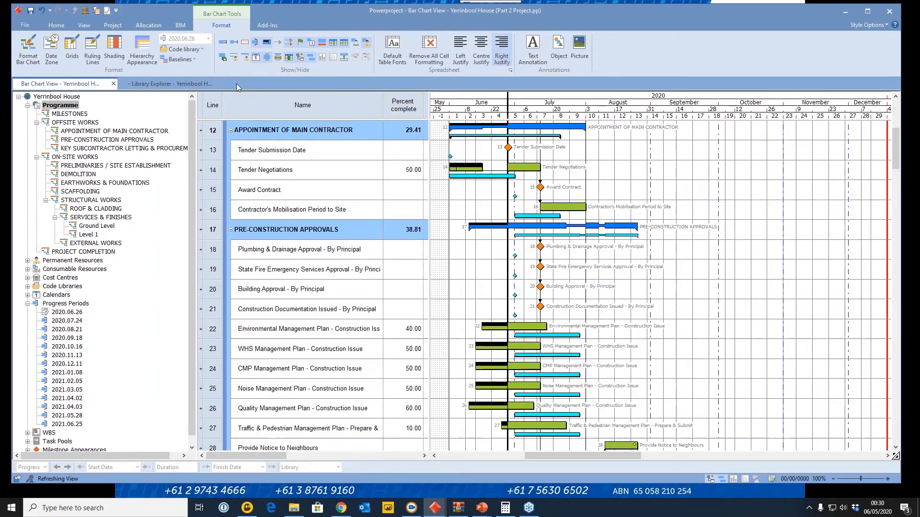
{"action": "scroll", "coordinate": [582, 286], "scroll_direction": "down", "scroll_amount": 3}
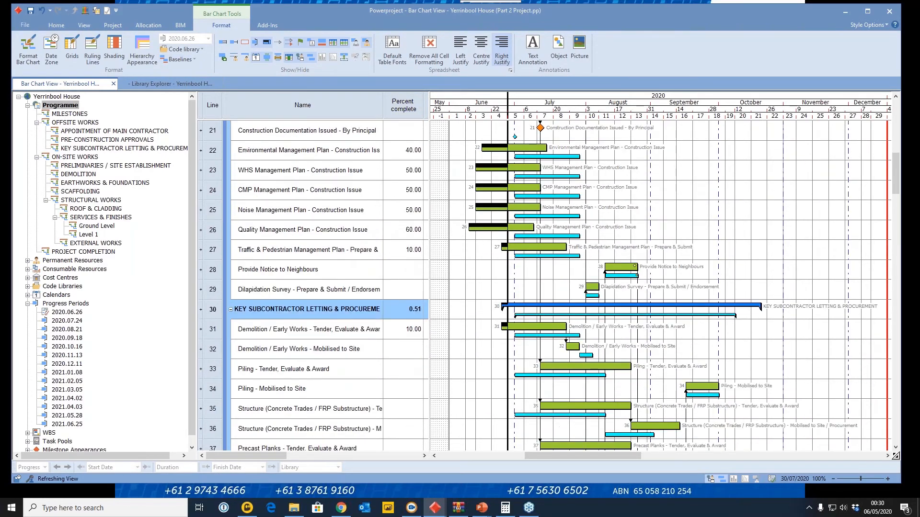
{"action": "scroll", "coordinate": [581, 286], "scroll_direction": "down", "scroll_amount": 4}
{"action": "scroll", "coordinate": [729, 345], "scroll_direction": "down", "scroll_amount": 15}
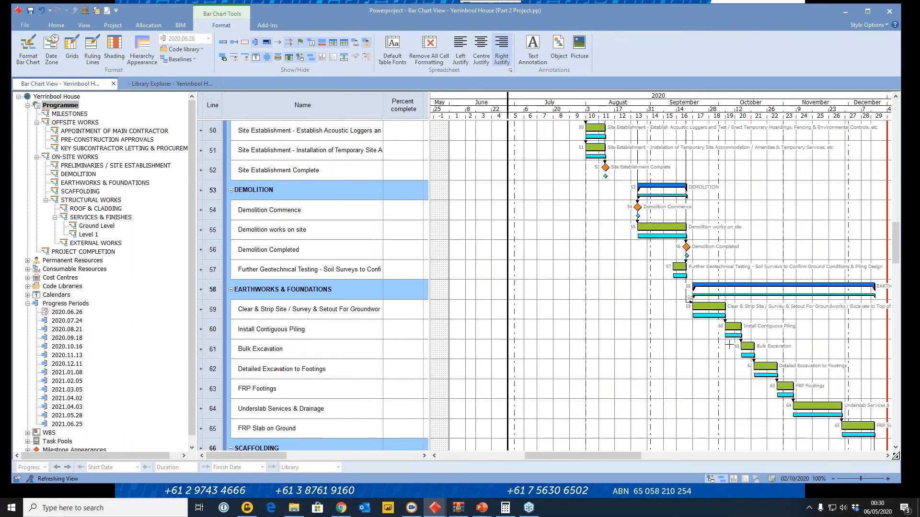
{"action": "scroll", "coordinate": [728, 344], "scroll_direction": "down", "scroll_amount": 2}
{"action": "scroll", "coordinate": [649, 345], "scroll_direction": "up", "scroll_amount": 8}
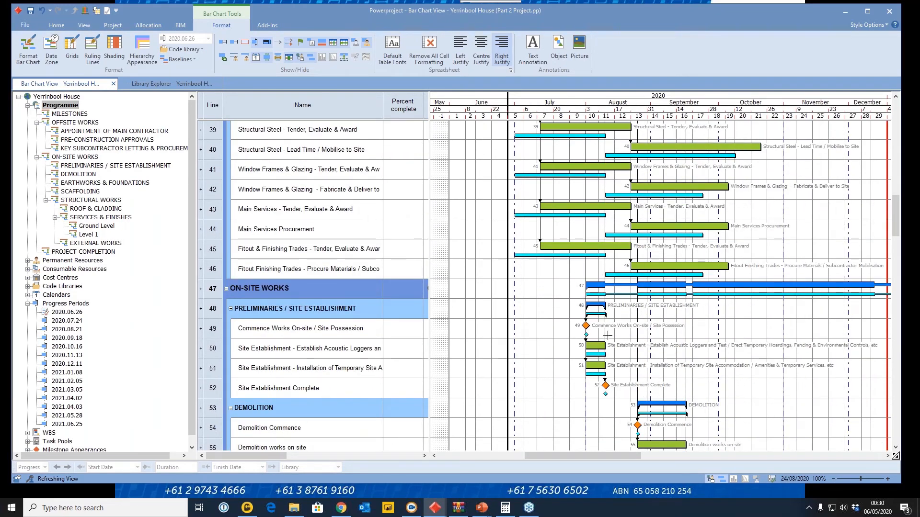
{"action": "scroll", "coordinate": [563, 306], "scroll_direction": "up", "scroll_amount": 20}
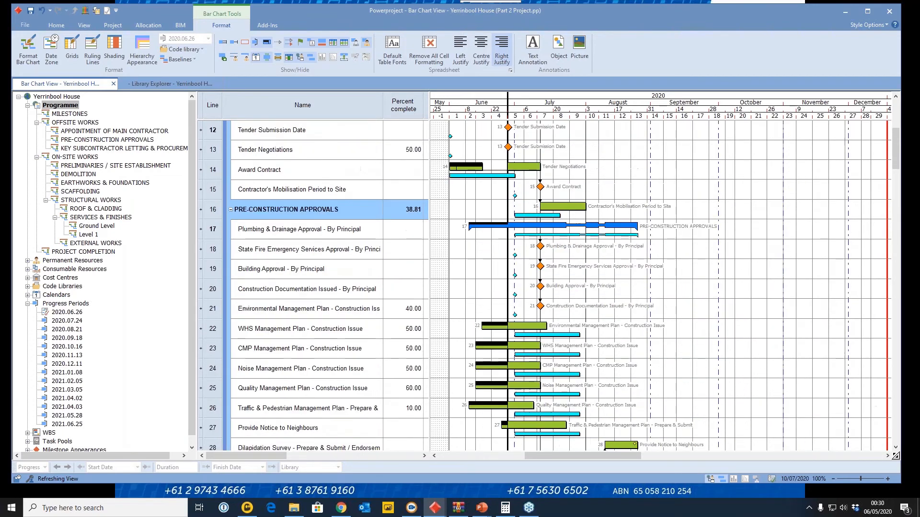
Hide the Week 1 baseline bars and save the project
{"action": "left_click", "coordinate": [186, 60]}
{"action": "left_click", "coordinate": [185, 70]}
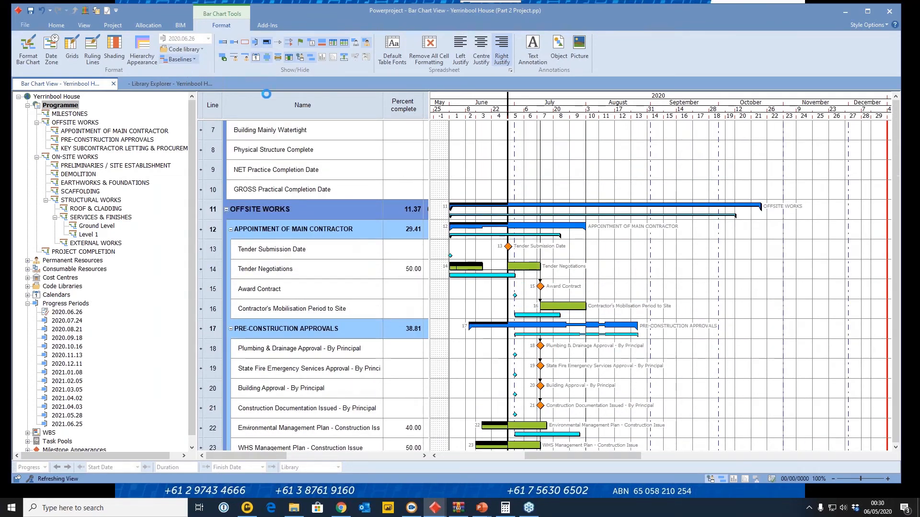
{"action": "scroll", "coordinate": [493, 192], "scroll_direction": "up", "scroll_amount": 2}
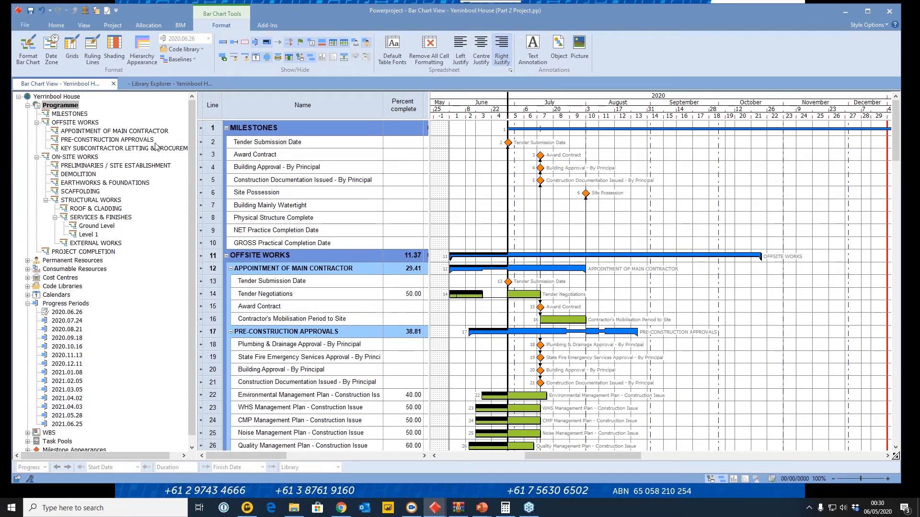
{"action": "left_click", "coordinate": [56, 24]}
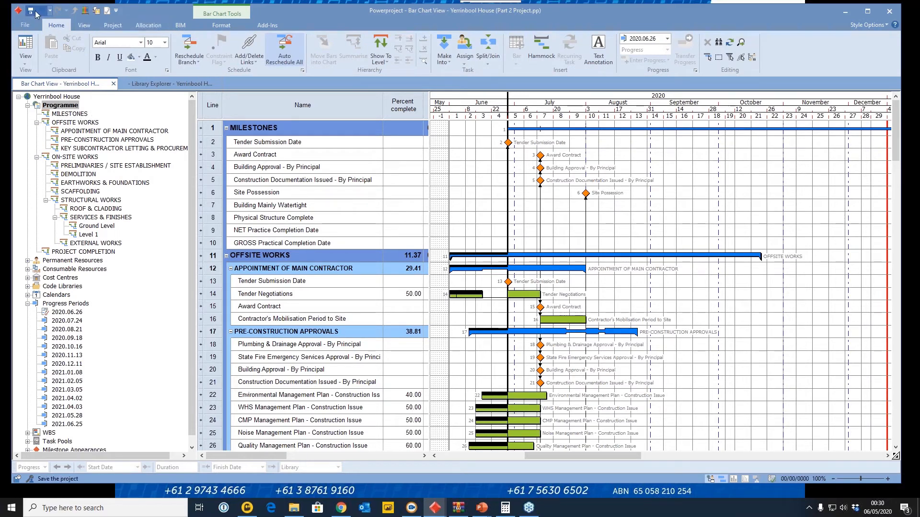
Create a new project baseline named Week 2
{"action": "left_click", "coordinate": [110, 26]}
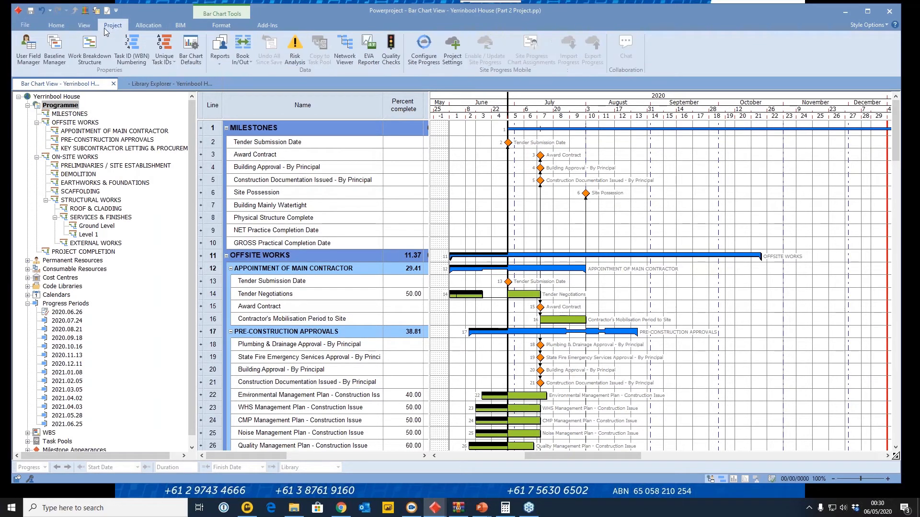
{"action": "left_click", "coordinate": [55, 48]}
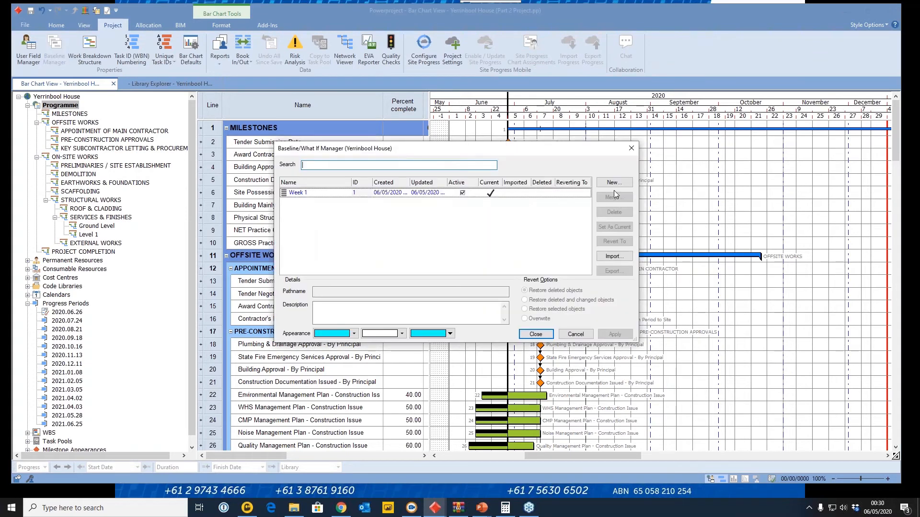
{"action": "left_click", "coordinate": [613, 183]}
{"action": "type", "text": "Week"}
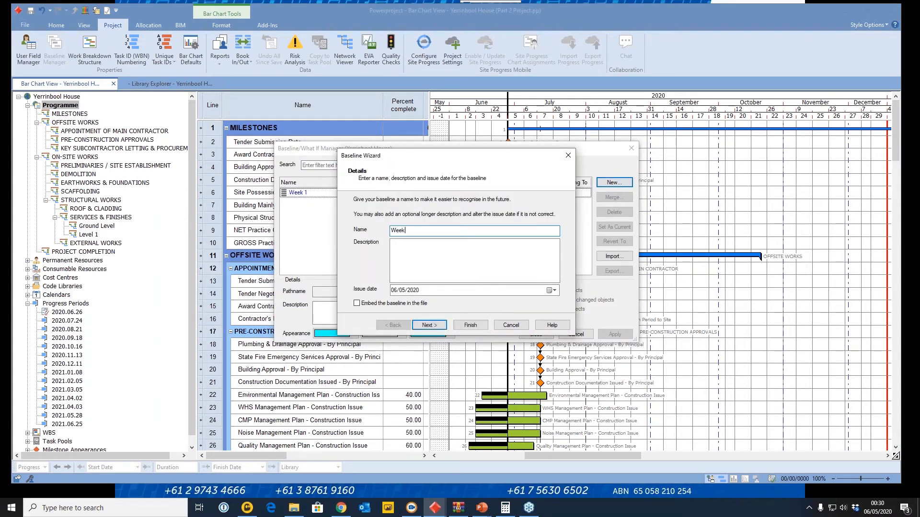
{"action": "type", "text": " 2"}
{"action": "key", "text": "Return"}
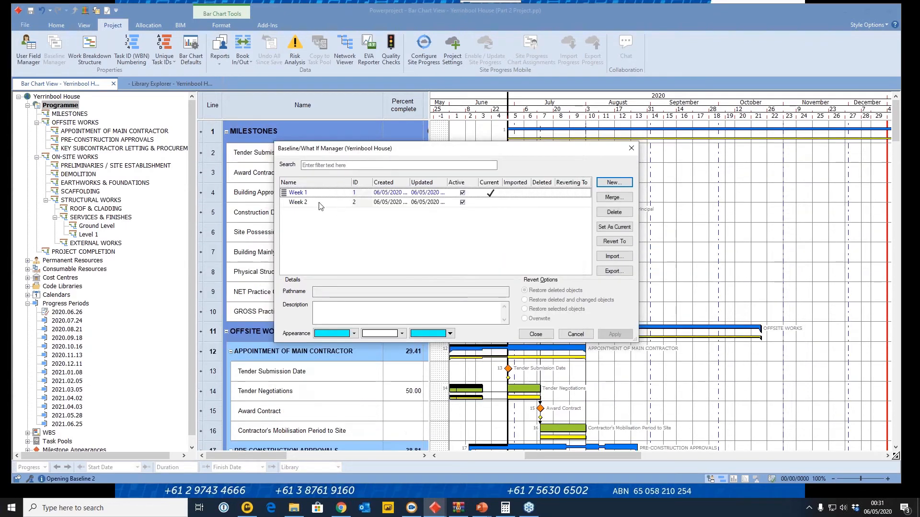
Set the Week 2 baseline's bar colour to magenta and close the baseline manager
{"action": "left_click", "coordinate": [355, 334]}
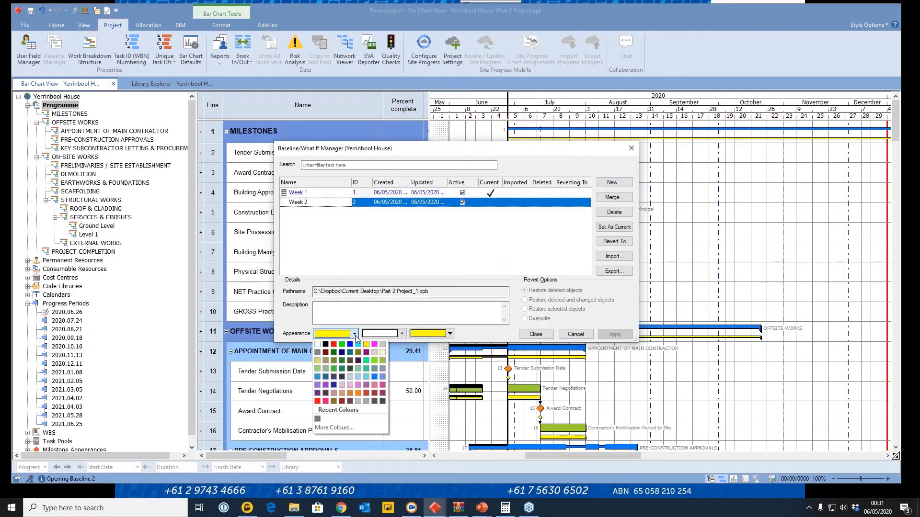
{"action": "left_click", "coordinate": [376, 348]}
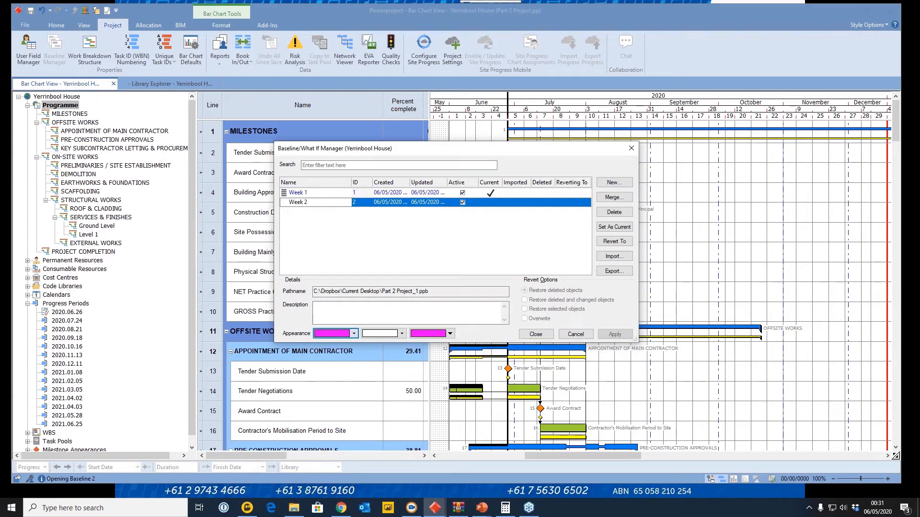
{"action": "left_click", "coordinate": [535, 334]}
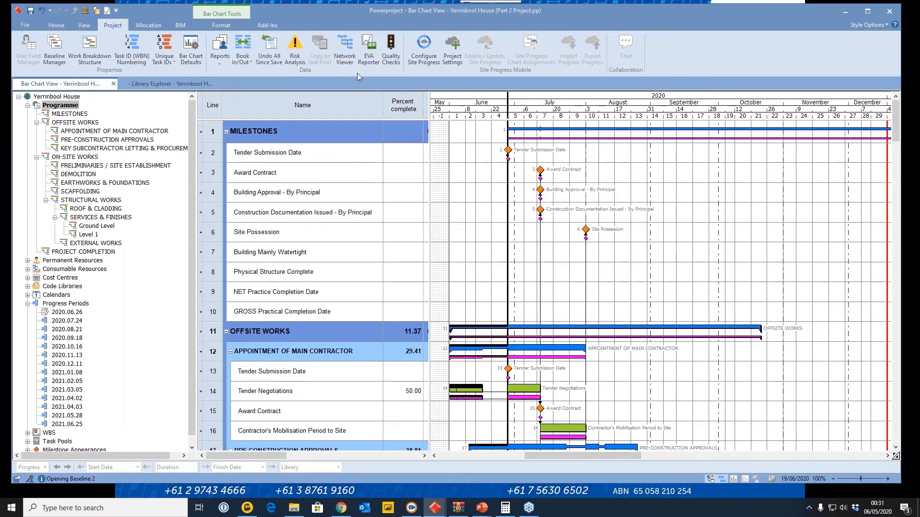
Hide the Week 2 baseline bars on the bar chart
{"action": "left_click", "coordinate": [221, 25]}
{"action": "left_click", "coordinate": [185, 60]}
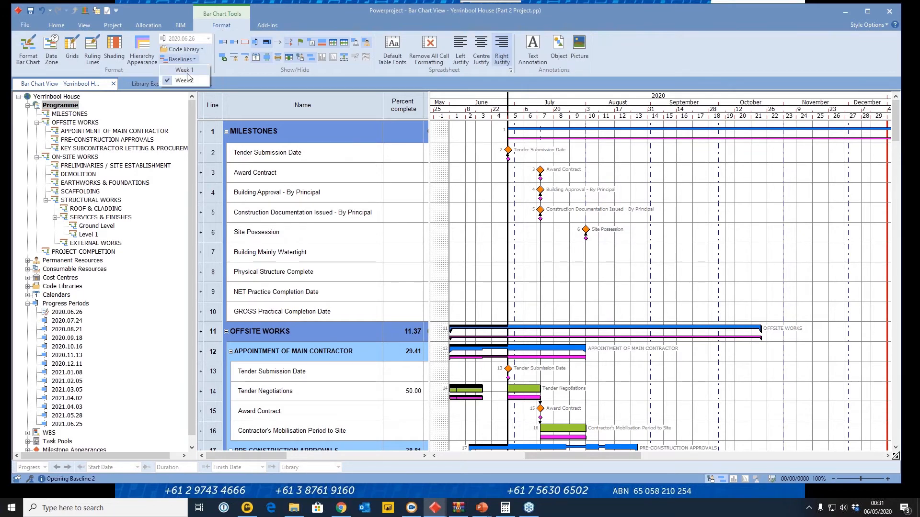
{"action": "left_click", "coordinate": [189, 85]}
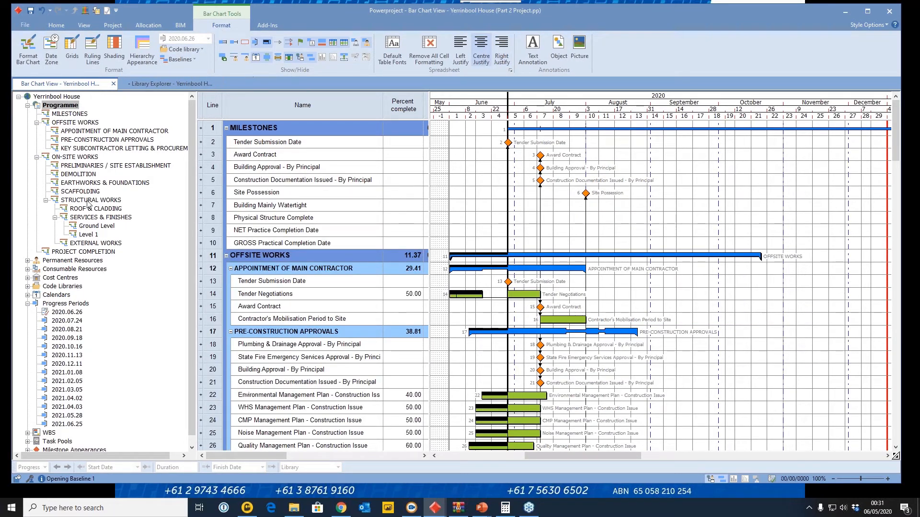
Make 2020.07.24 the progress entry period and set Tender Negotiations to 100 percent complete
{"action": "left_click", "coordinate": [56, 25]}
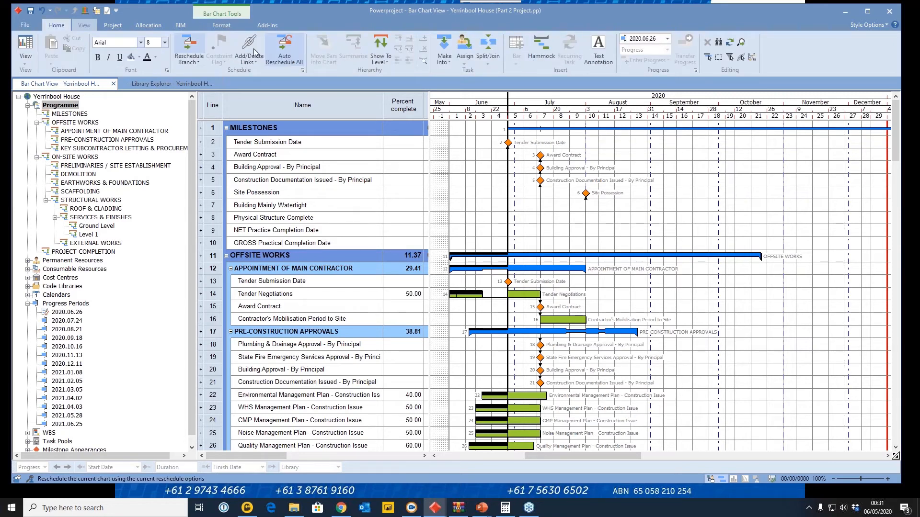
{"action": "left_click", "coordinate": [668, 38]}
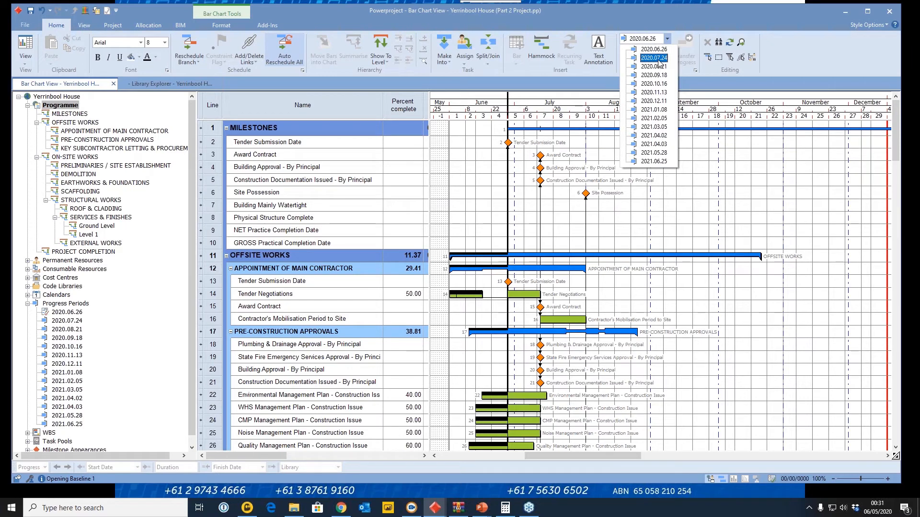
{"action": "left_click", "coordinate": [658, 59]}
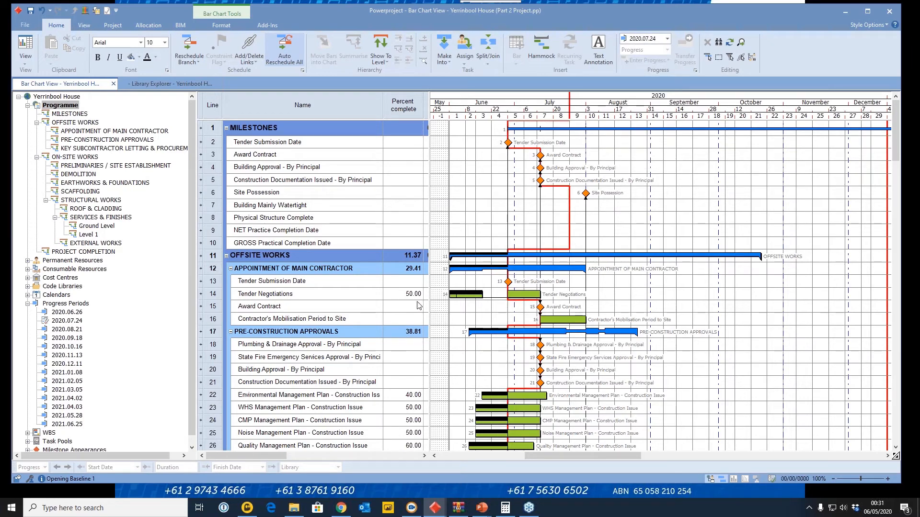
{"action": "left_click", "coordinate": [393, 296]}
{"action": "type", "text": "100"}
{"action": "key", "text": "Return"}
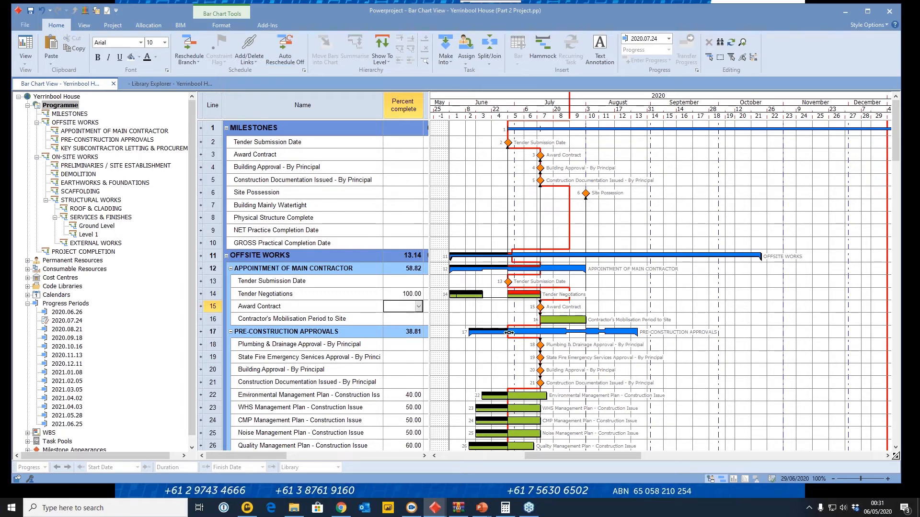
Set the Environmental, WHS and CMP Management Plan - Construction Issue tasks to 100 percent complete
{"action": "scroll", "coordinate": [515, 301], "scroll_direction": "down", "scroll_amount": 2}
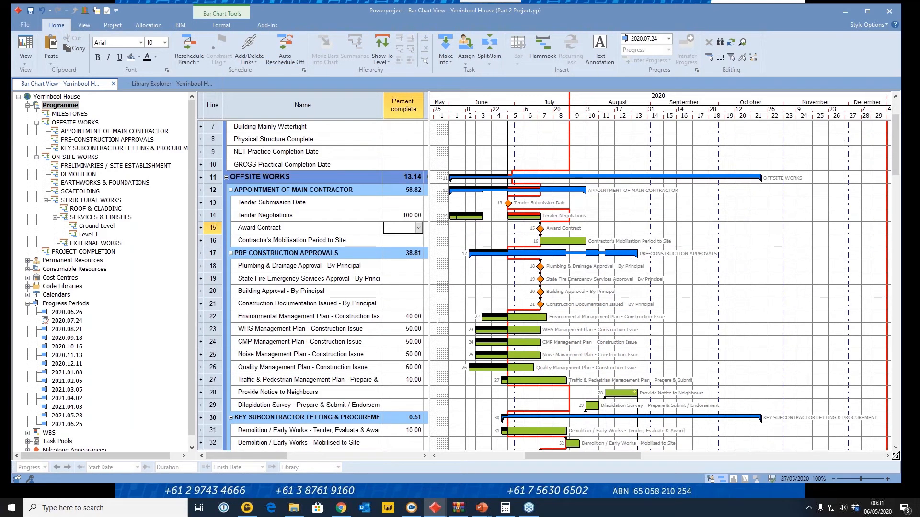
{"action": "left_click", "coordinate": [398, 316]}
{"action": "type", "text": "100"}
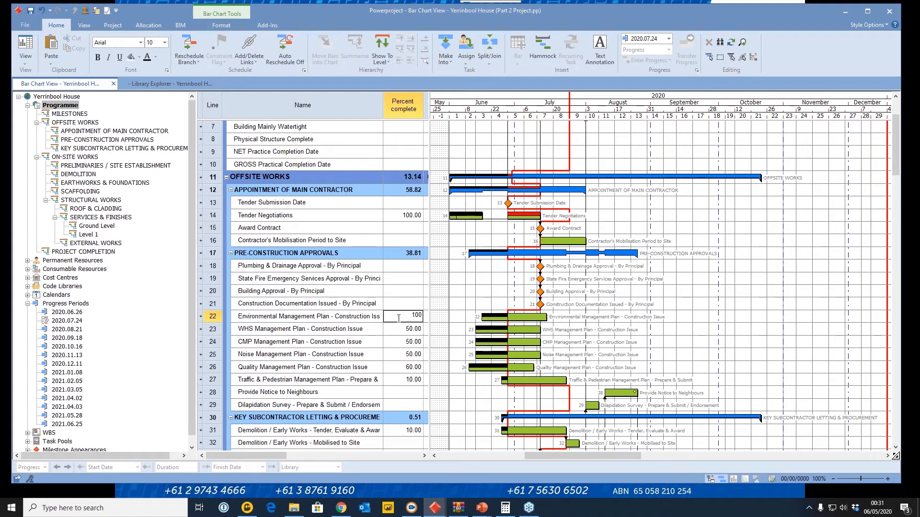
{"action": "key", "text": "Return"}
{"action": "type", "text": "100"}
{"action": "key", "text": "Return"}
{"action": "type", "text": "100"}
{"action": "key", "text": "Return"}
Progress the Noise, Quality and Traffic & Pedestrian Management Plan tasks and Demolition / Early Works - Tender, Evaluate & Award up to the progress entry period
{"action": "scroll", "coordinate": [626, 279], "scroll_direction": "down", "scroll_amount": 2}
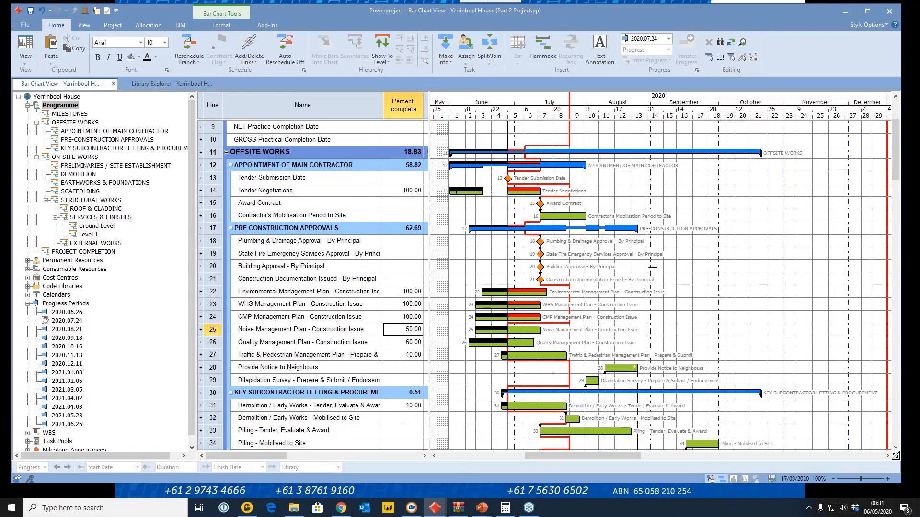
{"action": "left_click", "coordinate": [526, 329]}
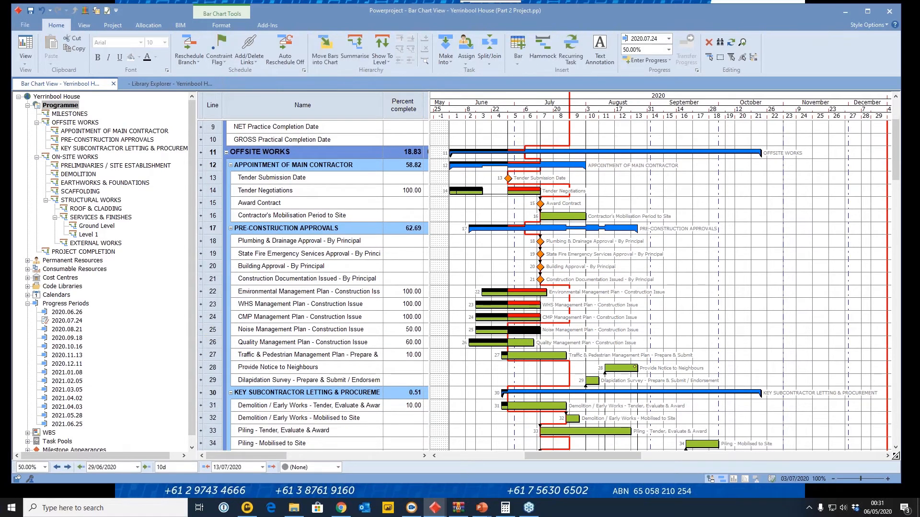
{"action": "left_click", "coordinate": [526, 342], "text": "ctrl"}
{"action": "left_click", "coordinate": [534, 355], "text": "ctrl"}
{"action": "left_click", "coordinate": [552, 405], "text": "ctrl"}
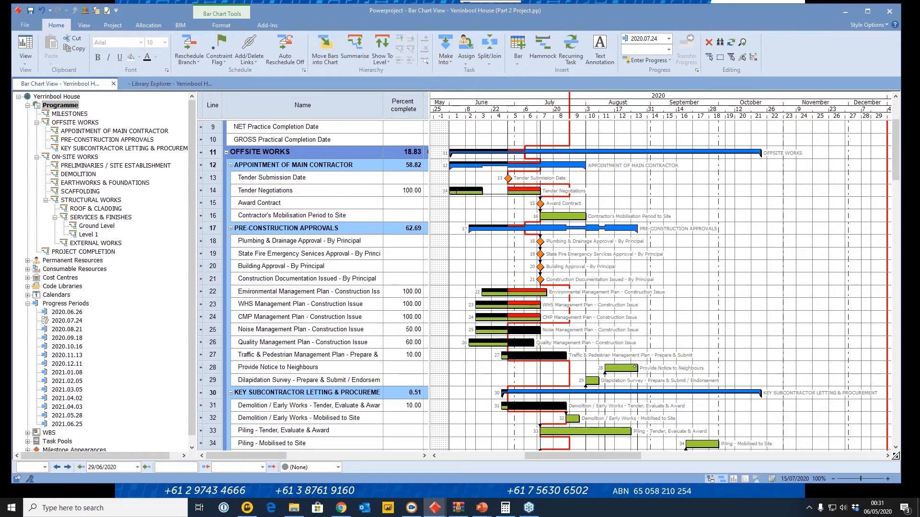
{"action": "right_click", "coordinate": [546, 356]}
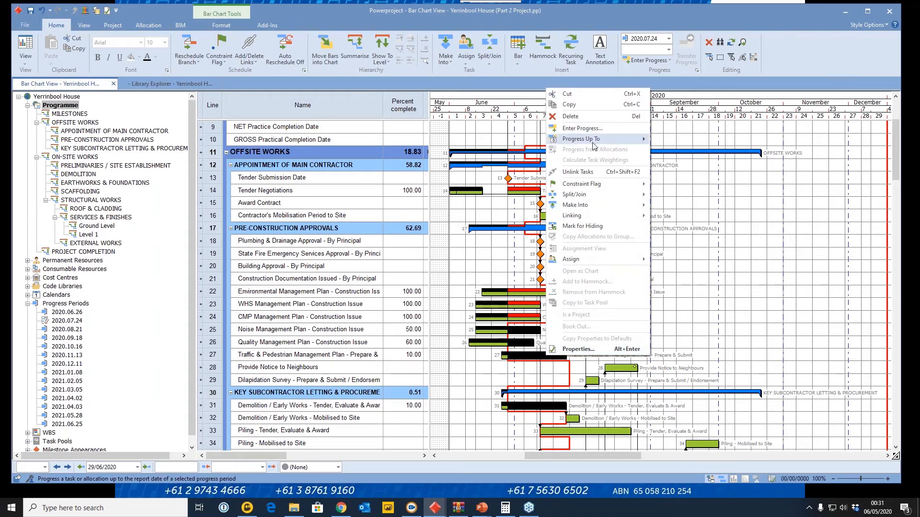
{"action": "mouse_move", "coordinate": [607, 144]}
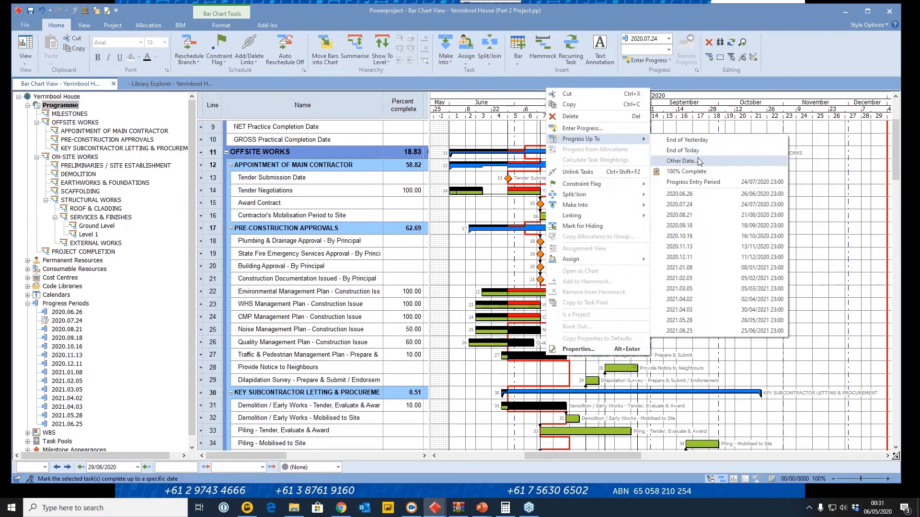
{"action": "left_click", "coordinate": [695, 182]}
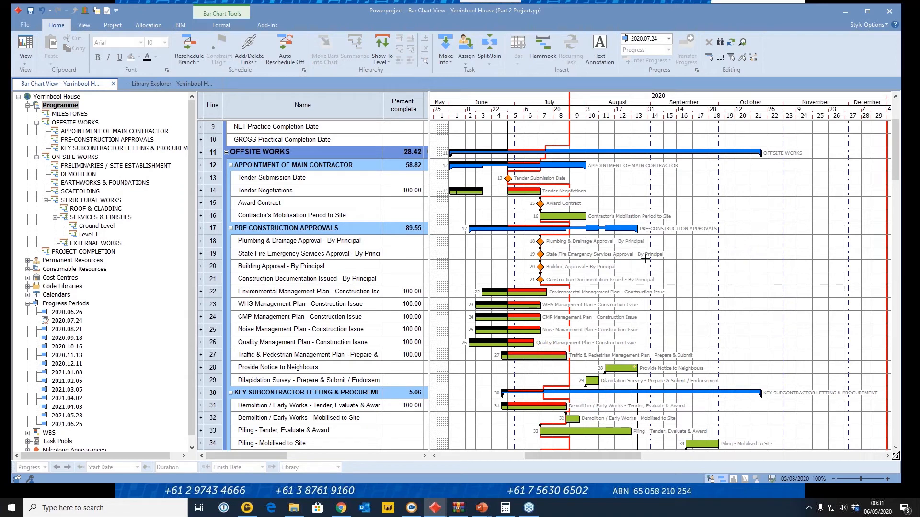
View the progress entry details for Piling - Tender, Evaluate & Award and close them without entering progress
{"action": "scroll", "coordinate": [658, 262], "scroll_direction": "down", "scroll_amount": 5}
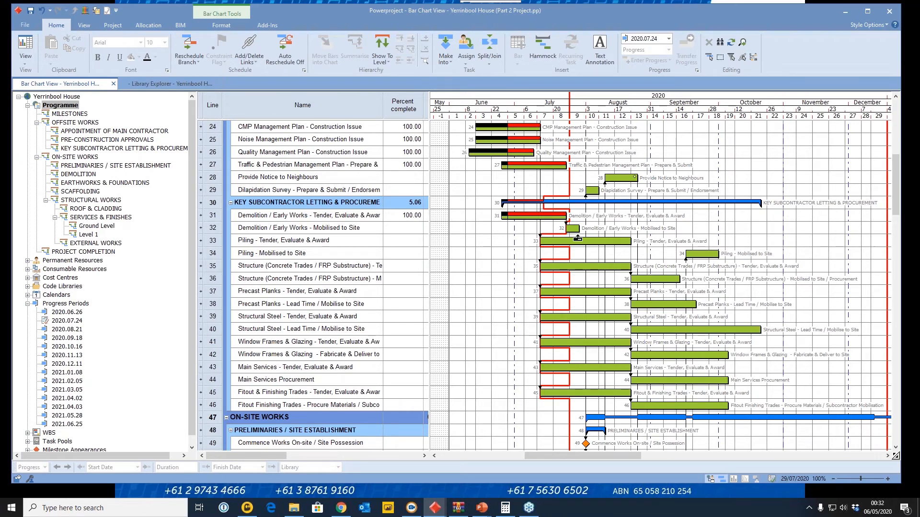
{"action": "right_click", "coordinate": [567, 241]}
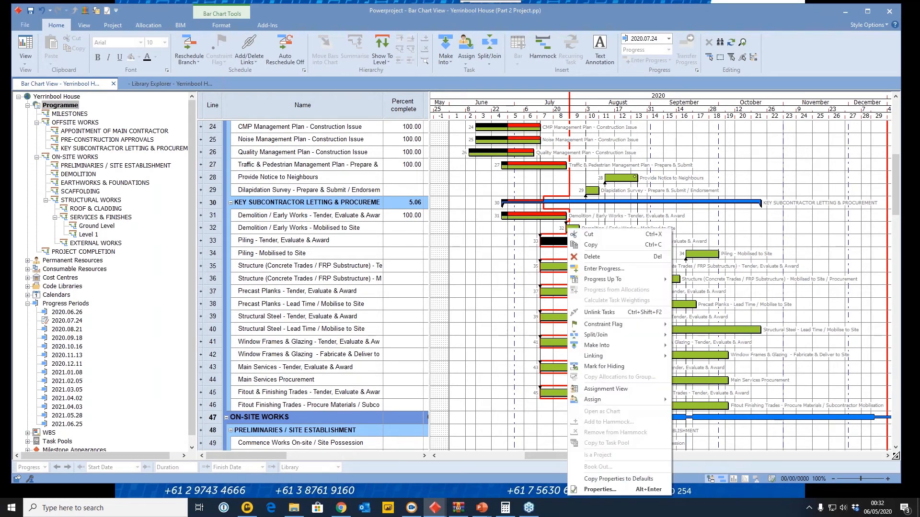
{"action": "left_click", "coordinate": [603, 269]}
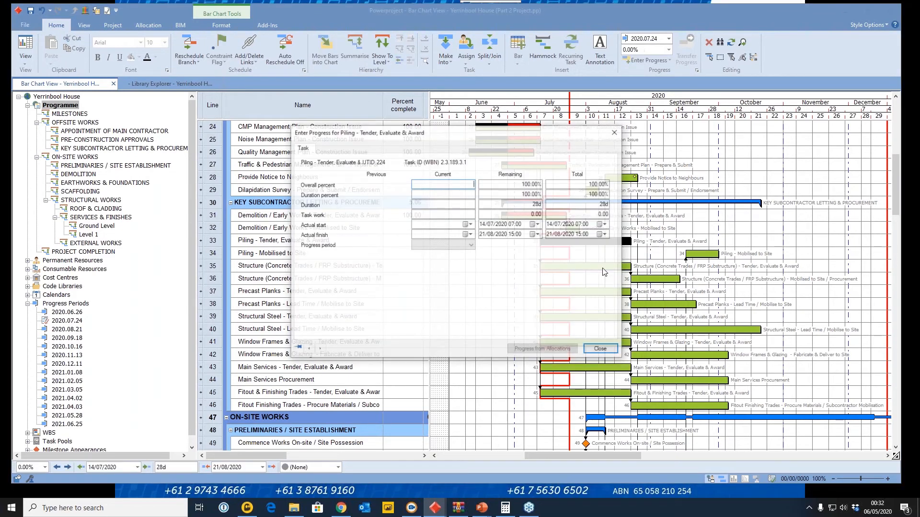
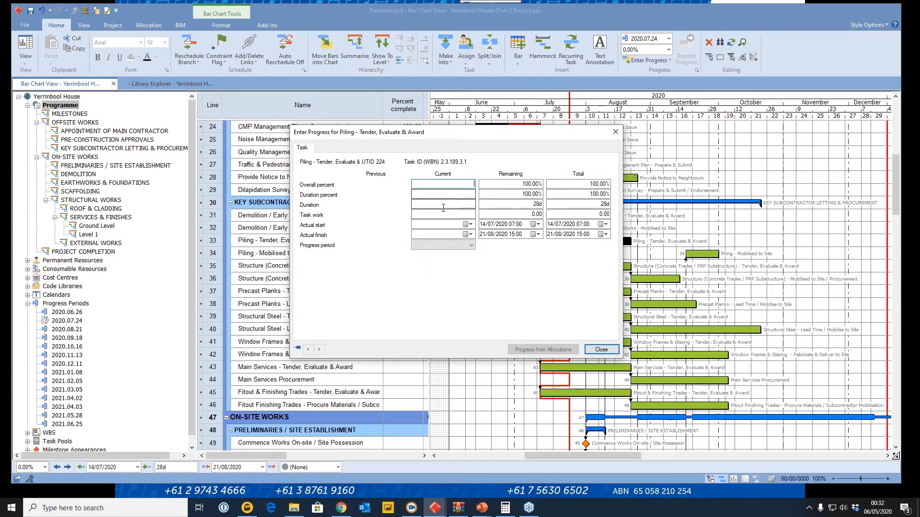
{"action": "left_click", "coordinate": [601, 350]}
Add a Planned percent complete (PPC) column to the table, alongside Percent complete
{"action": "left_click", "coordinate": [401, 107]}
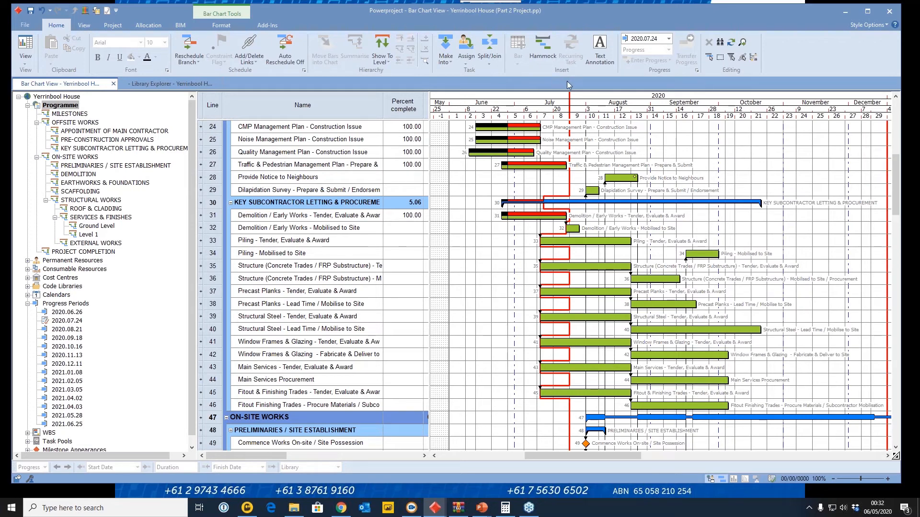
{"action": "right_click", "coordinate": [406, 104]}
{"action": "mouse_move", "coordinate": [446, 197]}
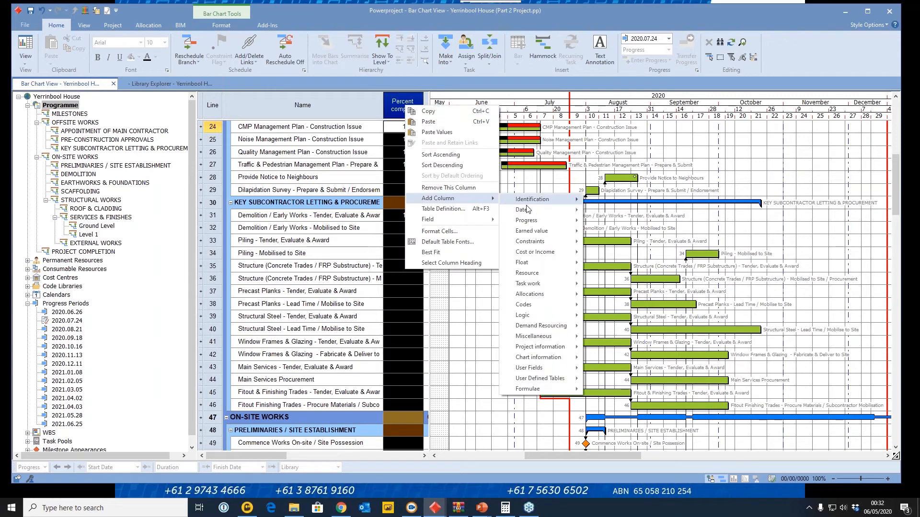
{"action": "mouse_move", "coordinate": [536, 221]}
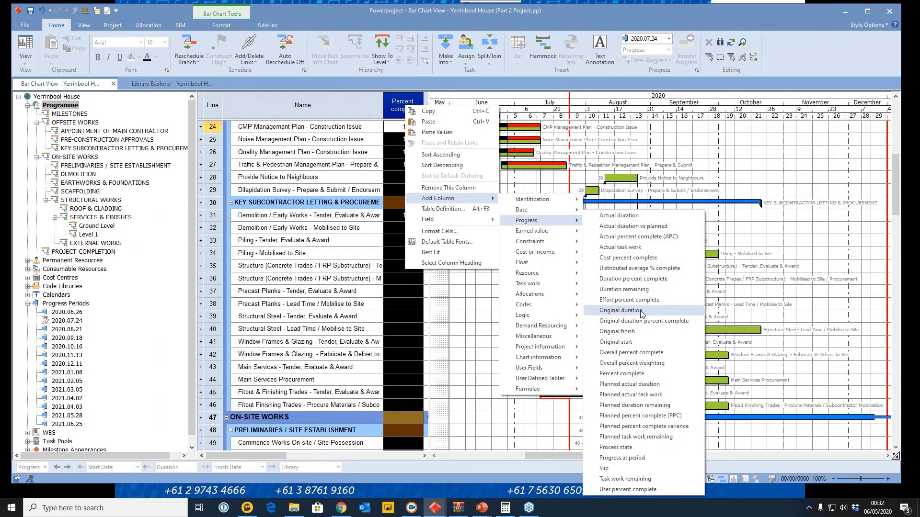
{"action": "left_click", "coordinate": [643, 416]}
Change the table definition so the Planned percent complete (PPC) column takes its data from the Week 1 baseline
{"action": "key", "text": "alt+F3"}
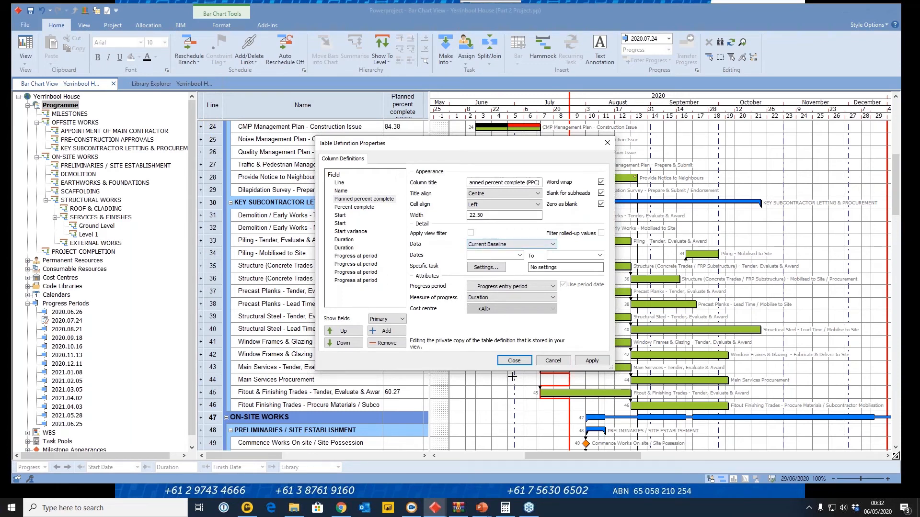
{"action": "left_click", "coordinate": [493, 246]}
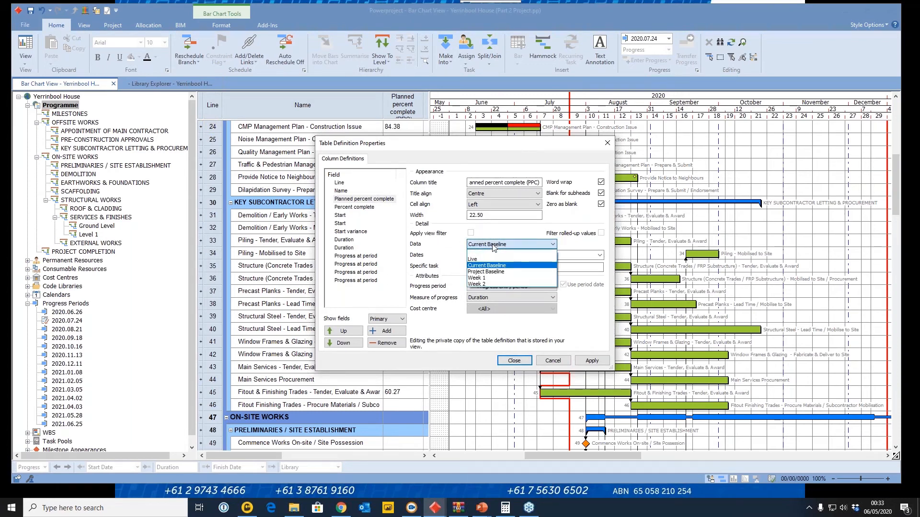
{"action": "left_click", "coordinate": [484, 278]}
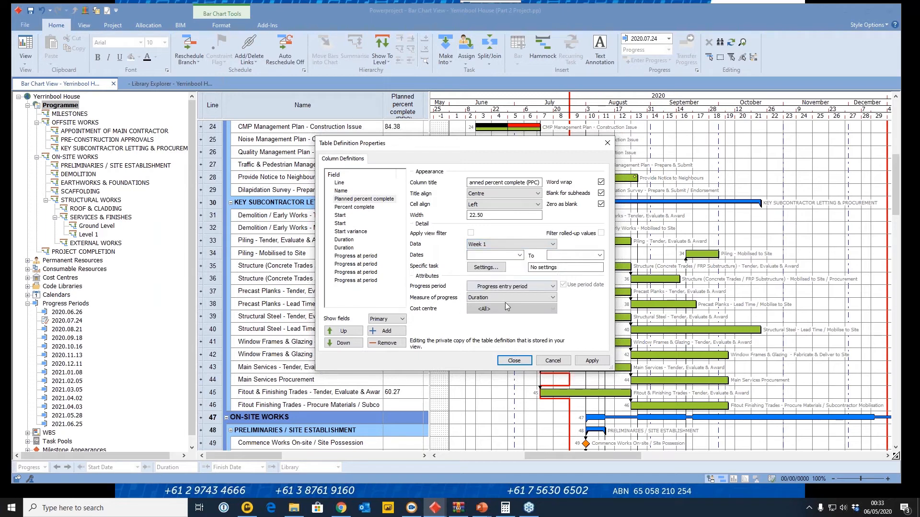
{"action": "key", "text": "Return"}
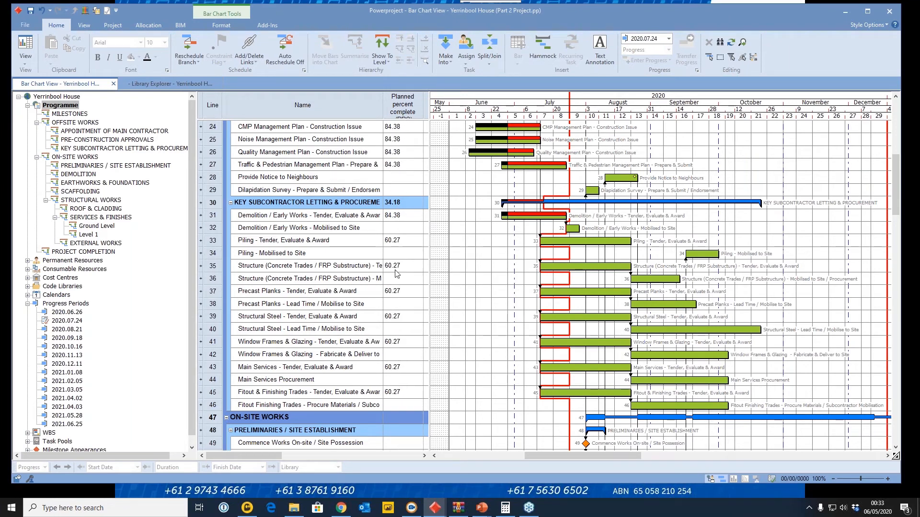
Review the planned percentages across the programme and remove the Planned percent complete (PPC) column from the table
{"action": "scroll", "coordinate": [411, 308], "scroll_direction": "down", "scroll_amount": 5}
{"action": "scroll", "coordinate": [410, 309], "scroll_direction": "down", "scroll_amount": 4}
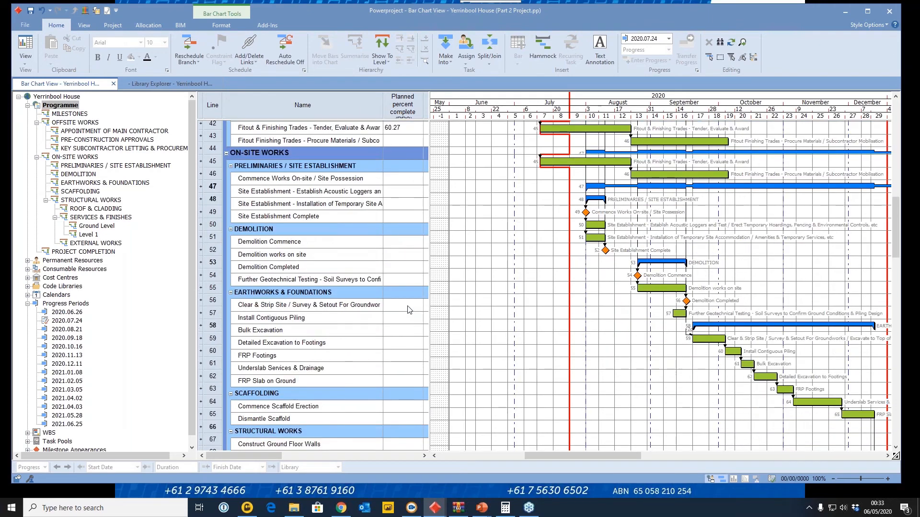
{"action": "scroll", "coordinate": [411, 302], "scroll_direction": "up", "scroll_amount": 18}
{"action": "scroll", "coordinate": [416, 250], "scroll_direction": "down", "scroll_amount": 3}
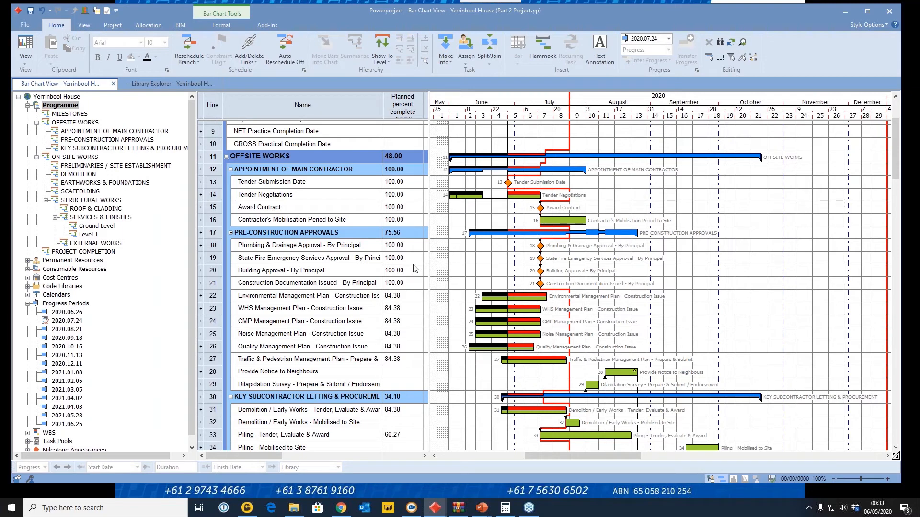
{"action": "left_click", "coordinate": [406, 99]}
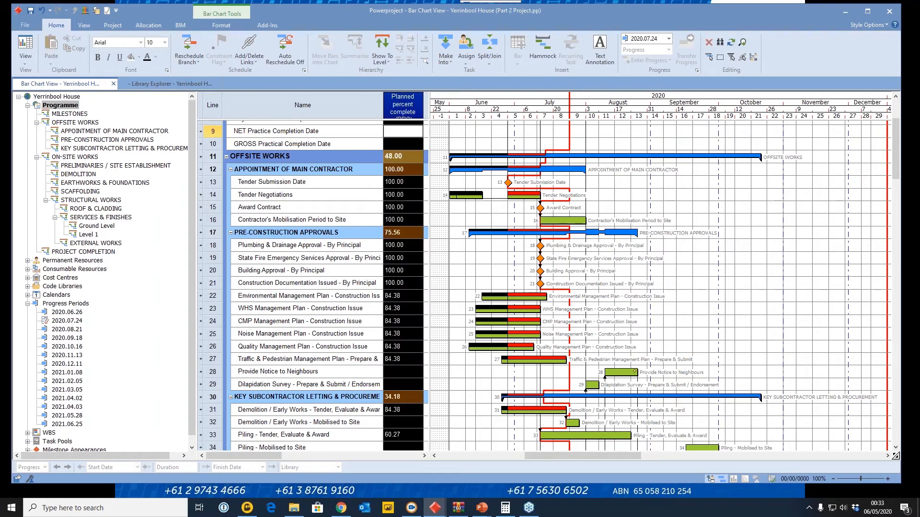
{"action": "key", "text": "Delete"}
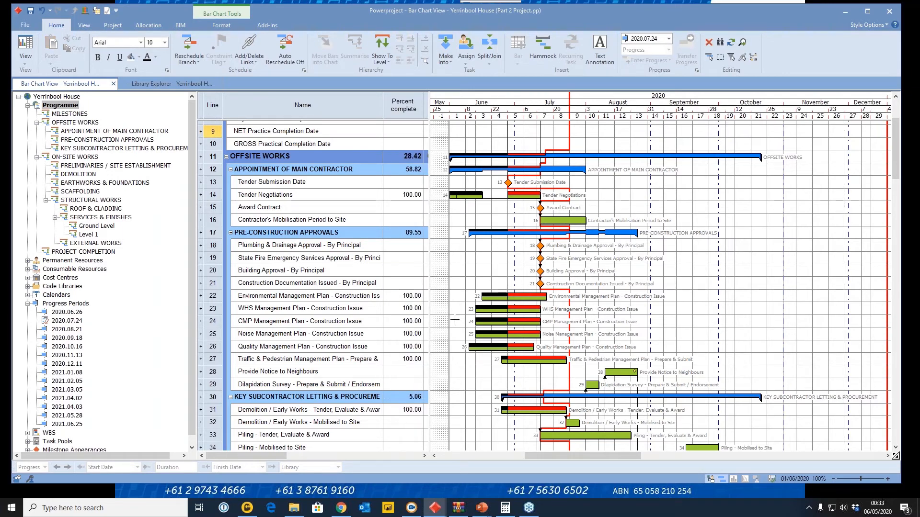
Undo all entered percent complete values, the reschedule and the progress entry period change, back to the unprogressed programme
{"action": "scroll", "coordinate": [506, 287], "scroll_direction": "down", "scroll_amount": 3}
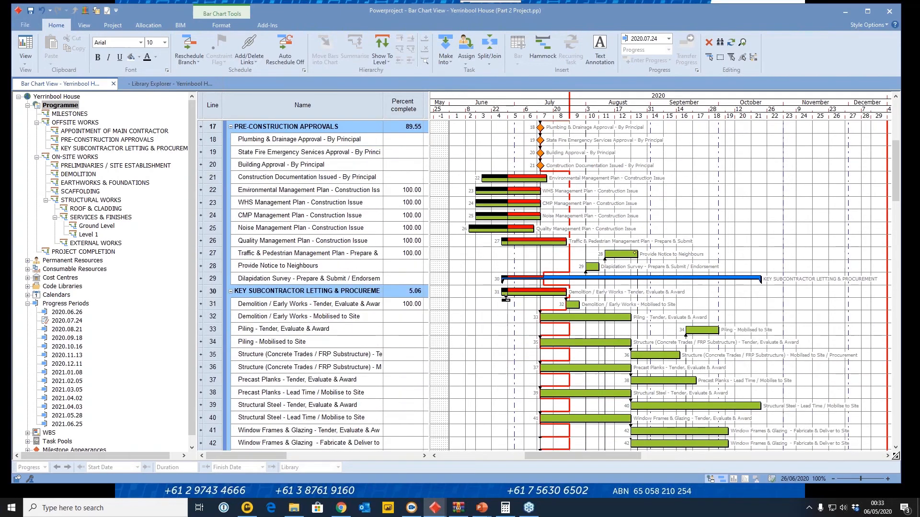
{"action": "scroll", "coordinate": [506, 298], "scroll_direction": "down", "scroll_amount": 5}
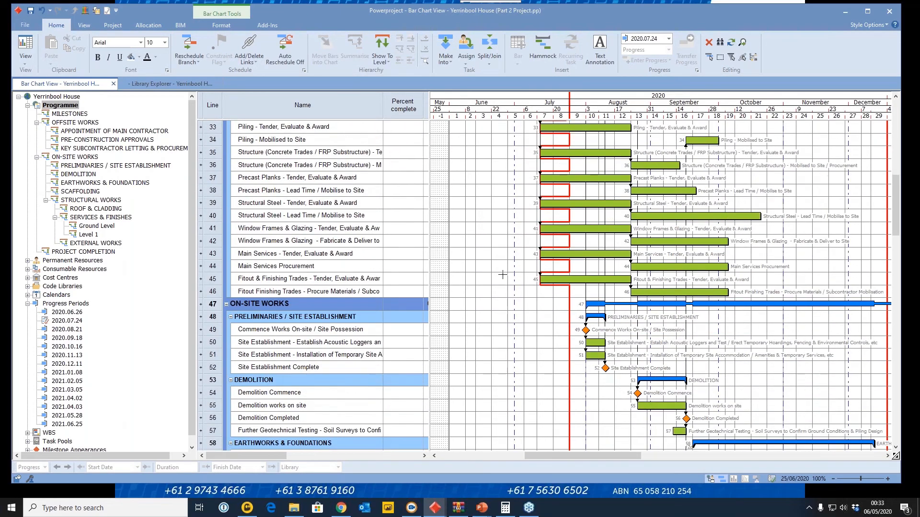
{"action": "scroll", "coordinate": [503, 274], "scroll_direction": "up", "scroll_amount": 4}
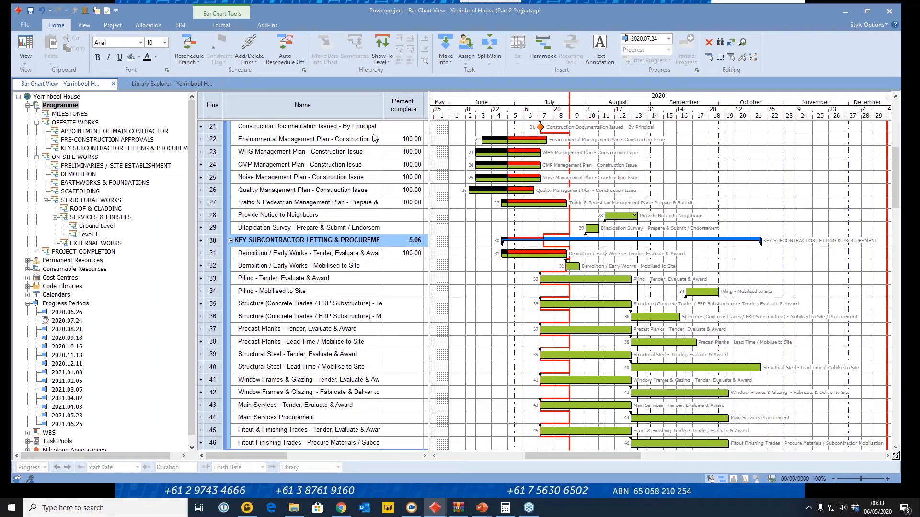
{"action": "left_click", "coordinate": [51, 9]}
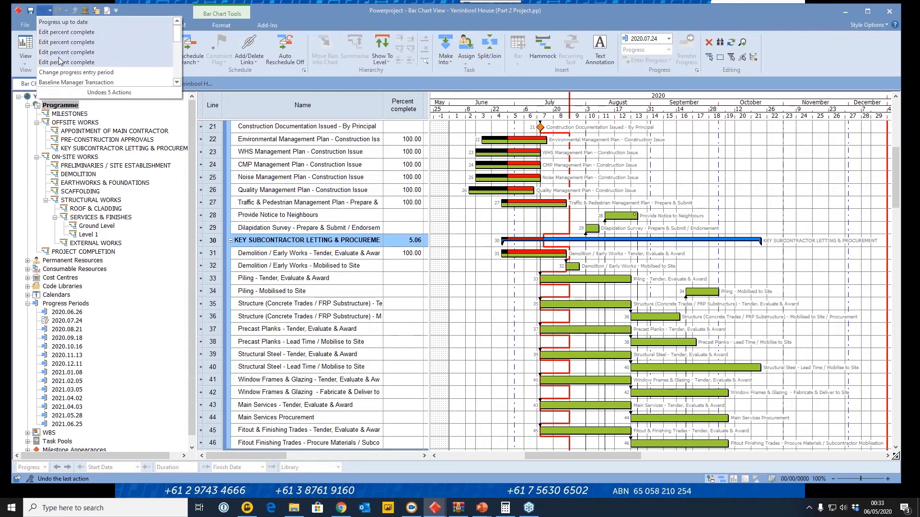
{"action": "left_click", "coordinate": [67, 62]}
{"action": "left_click", "coordinate": [42, 10]}
{"action": "left_click", "coordinate": [42, 10]}
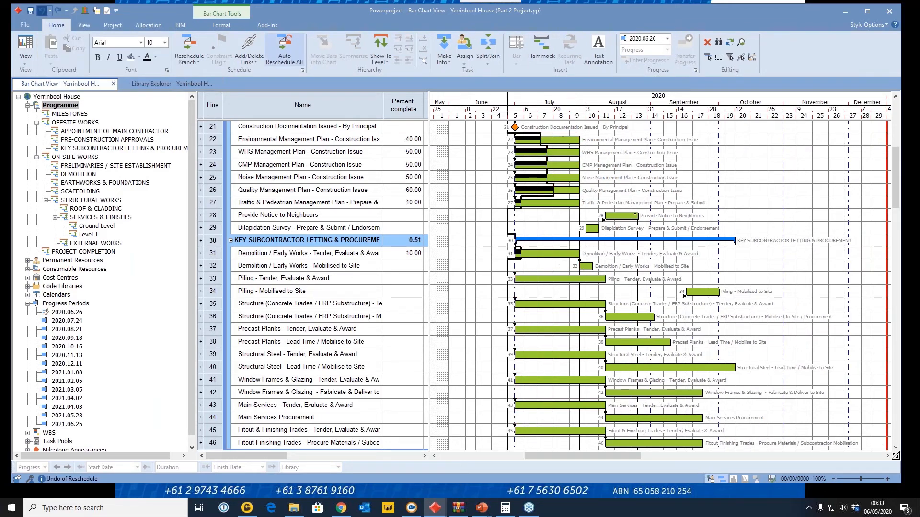
{"action": "left_click", "coordinate": [42, 10]}
{"action": "left_click", "coordinate": [42, 10]}
{"action": "left_click", "coordinate": [42, 11]}
{"action": "left_click", "coordinate": [43, 11]}
{"action": "left_click", "coordinate": [42, 11]}
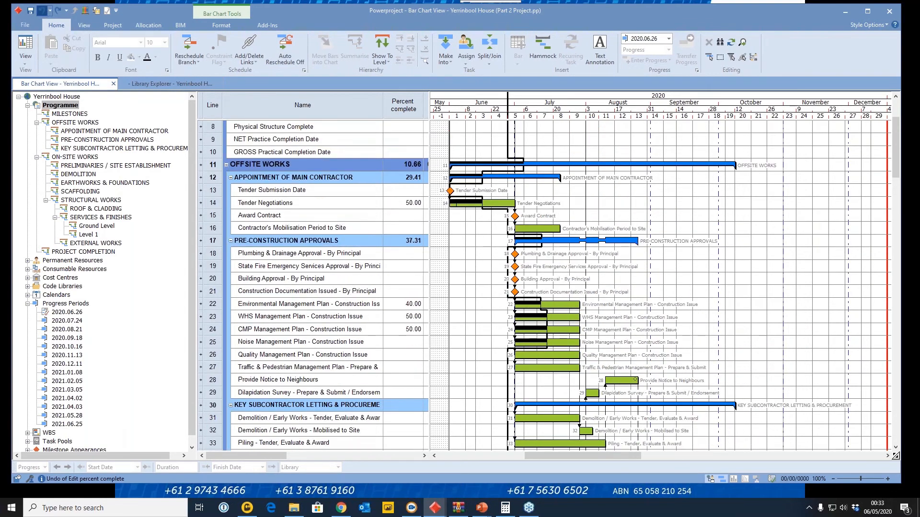
{"action": "left_click", "coordinate": [42, 11]}
{"action": "left_click", "coordinate": [42, 11]}
{"action": "left_click", "coordinate": [42, 11]}
{"action": "left_click", "coordinate": [42, 11]}
{"action": "left_click", "coordinate": [42, 11]}
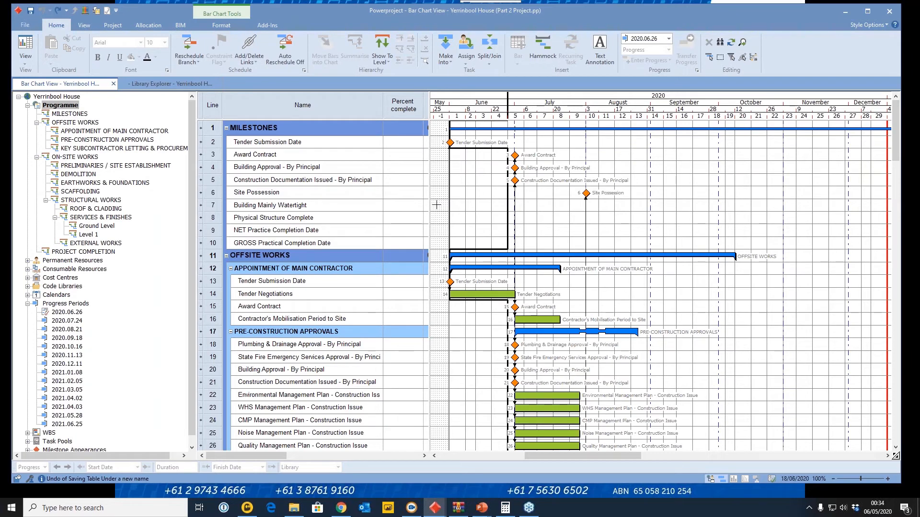
Switch to the PowerPoint slide show, view the slide on the process using Powerproject, and return to the programme
{"action": "scroll", "coordinate": [647, 271], "scroll_direction": "down", "scroll_amount": 3}
{"action": "scroll", "coordinate": [628, 252], "scroll_direction": "up", "scroll_amount": 3}
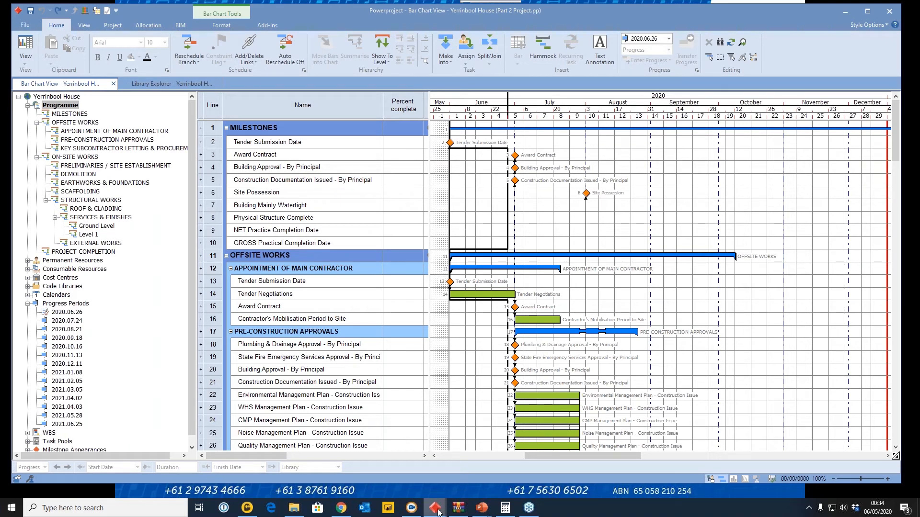
{"action": "mouse_move", "coordinate": [479, 509]}
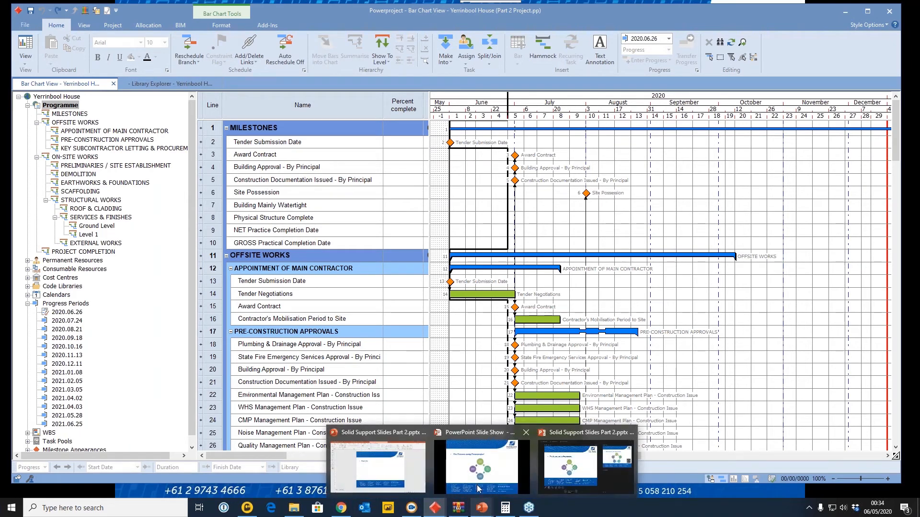
{"action": "left_click", "coordinate": [483, 461]}
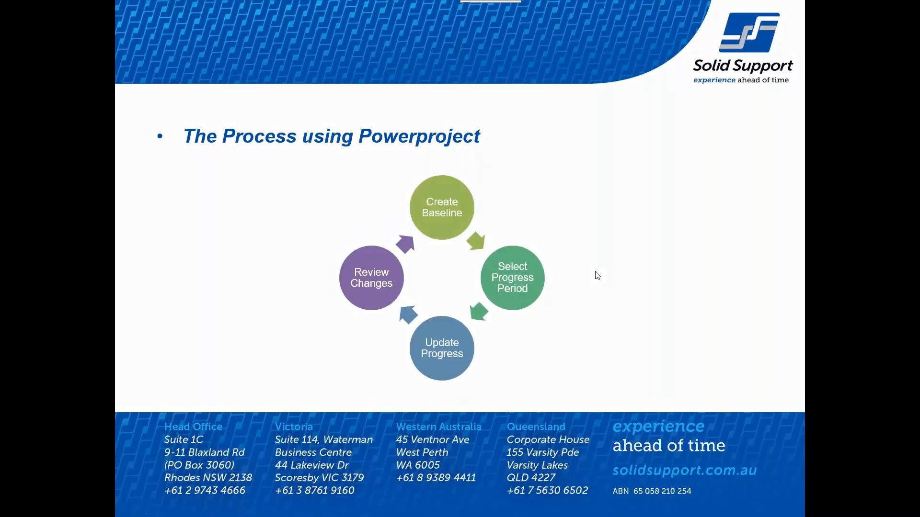
{"action": "left_click", "coordinate": [597, 276]}
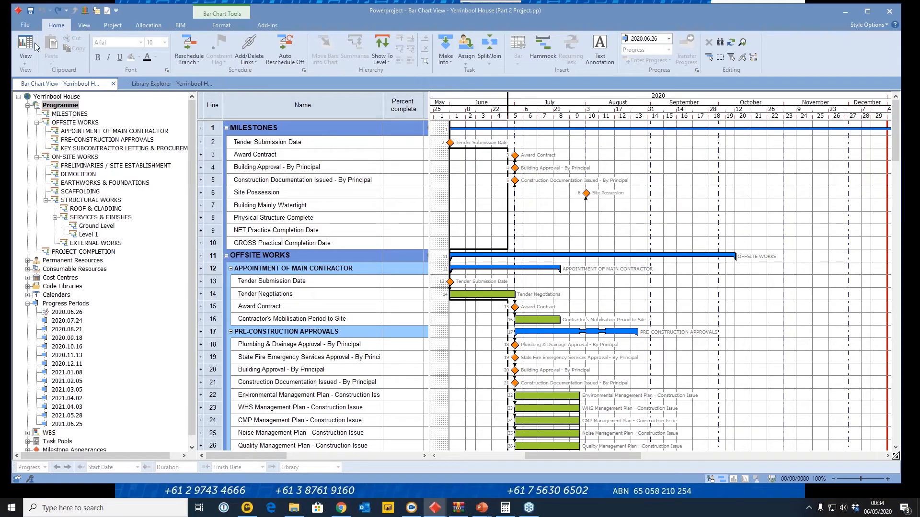
Sign in to Site Progress Mobile with the saved account and its password, and return to the bar chart
{"action": "left_click", "coordinate": [25, 25]}
{"action": "left_click", "coordinate": [46, 244]}
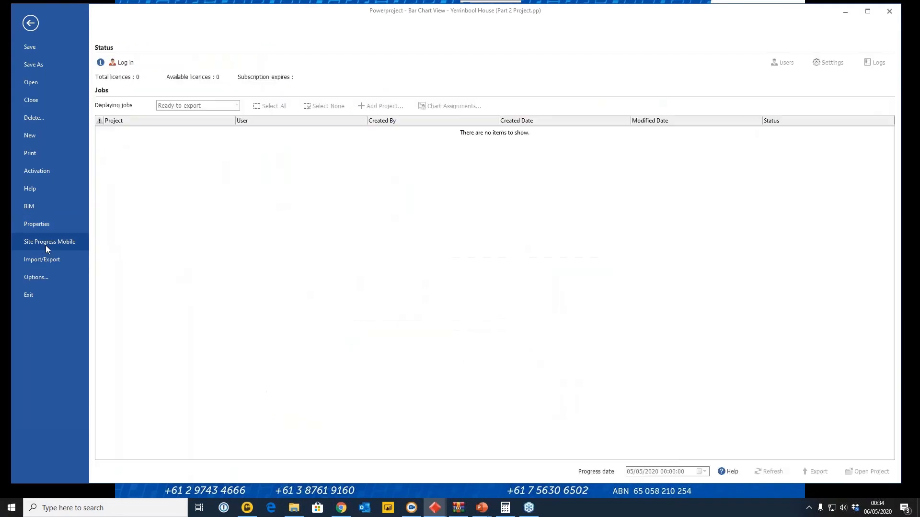
{"action": "left_click", "coordinate": [121, 63]}
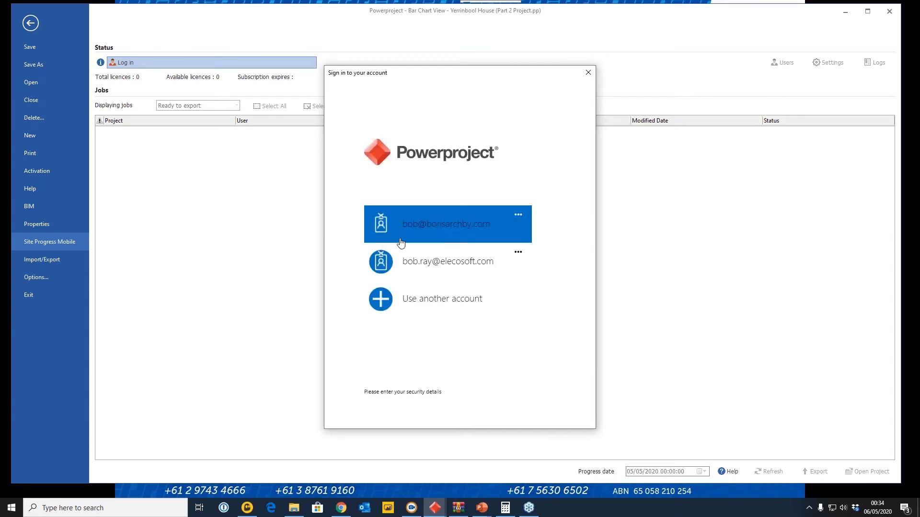
{"action": "left_click", "coordinate": [438, 228]}
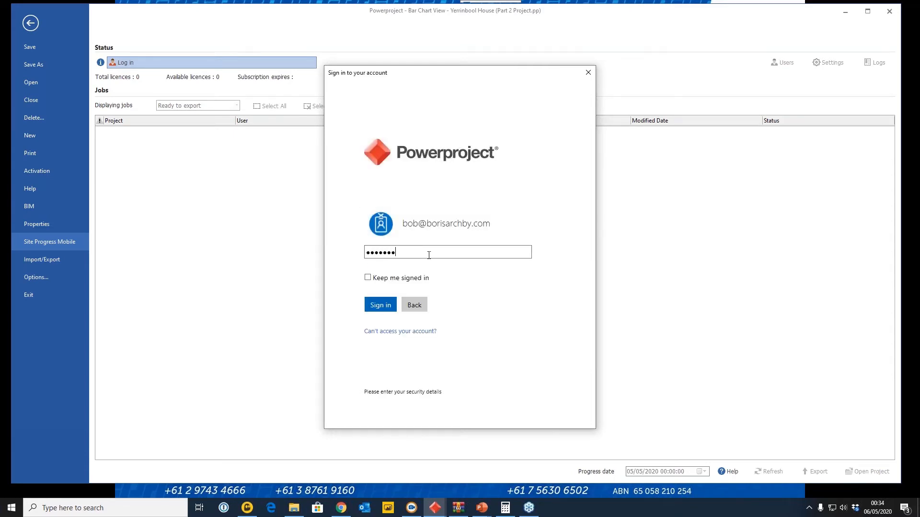
{"action": "left_click", "coordinate": [392, 305]}
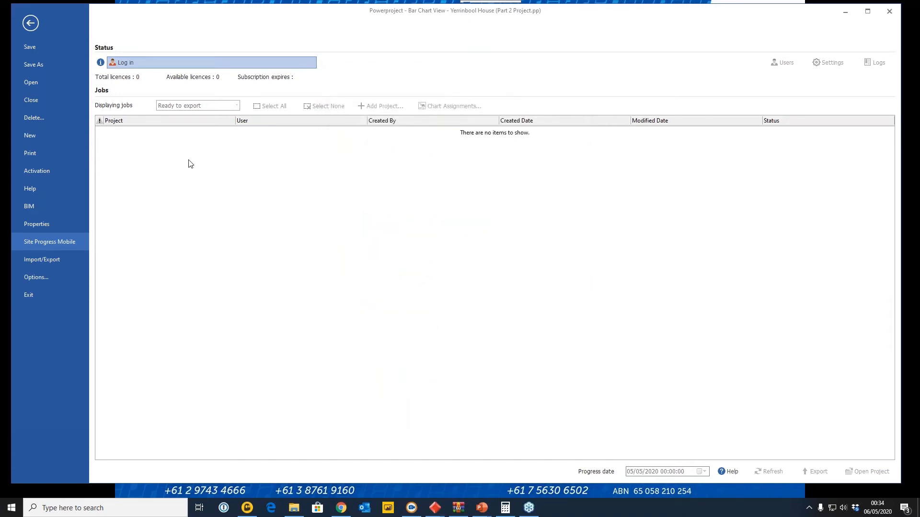
{"action": "left_click", "coordinate": [144, 63]}
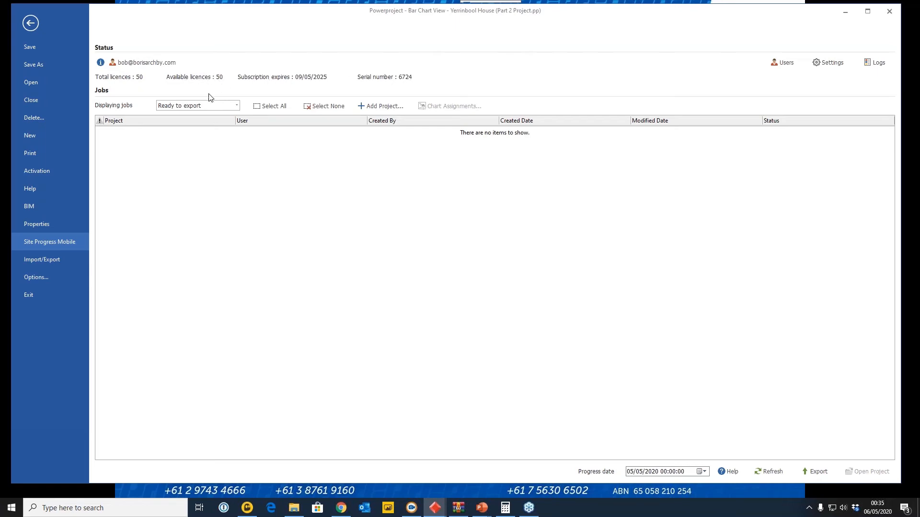
{"action": "left_click", "coordinate": [31, 26]}
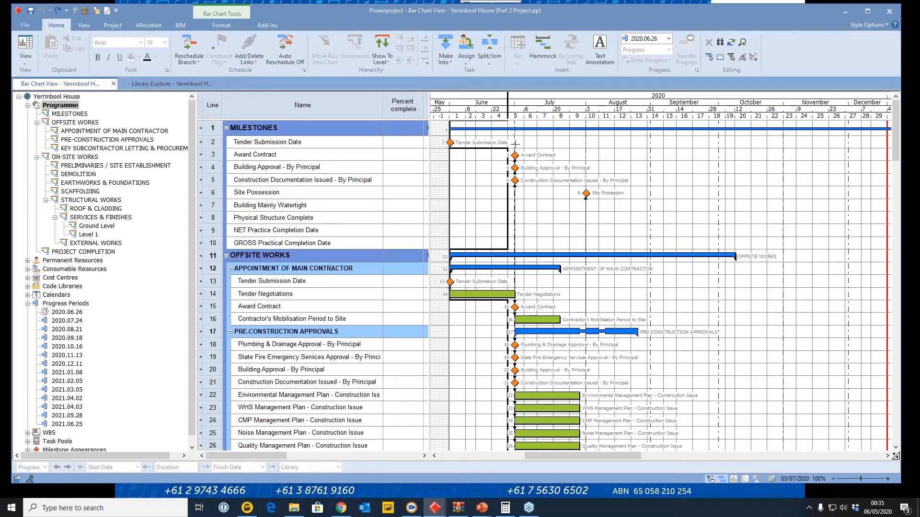
Open the Site Progress Mobile chart assignments and clear the user assignment from the whole Programme by assigning (None)
{"action": "left_click", "coordinate": [113, 25]}
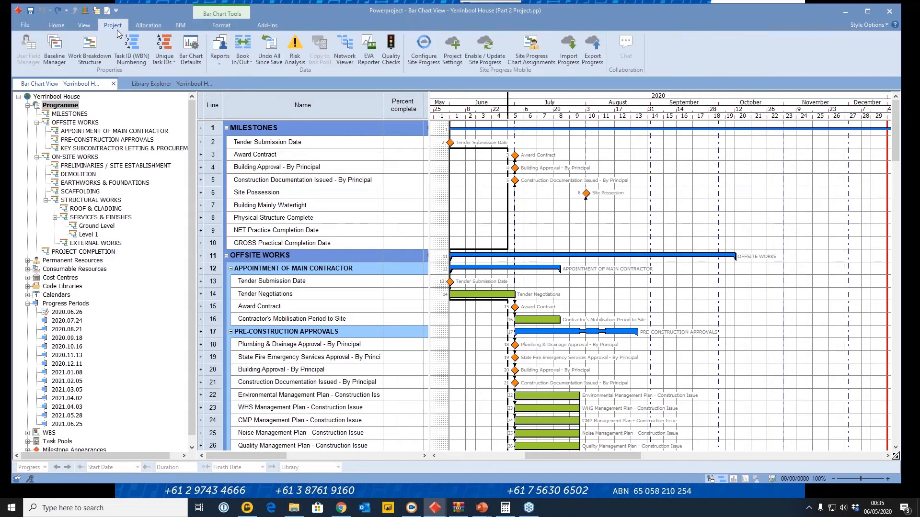
{"action": "left_click", "coordinate": [528, 52]}
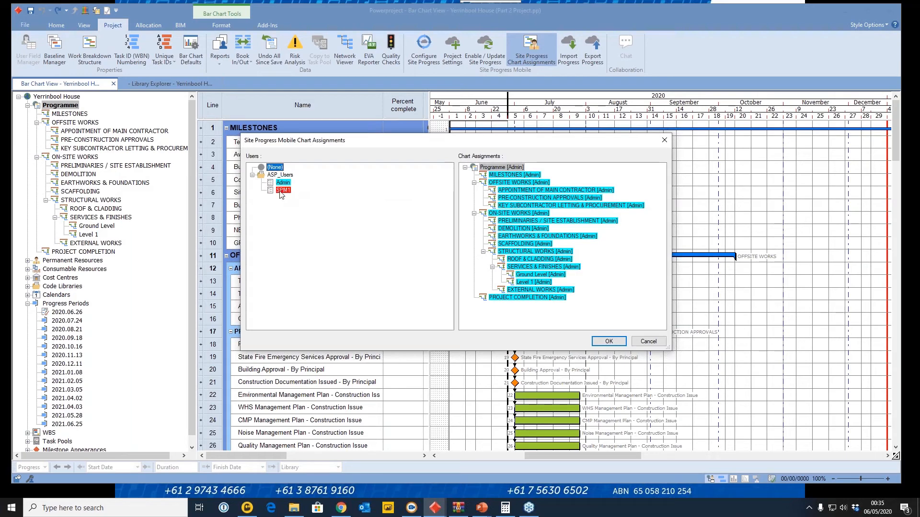
{"action": "mouse_move", "coordinate": [282, 183]}
{"action": "left_mouse_down"}
{"action": "mouse_move", "coordinate": [433, 188]}
{"action": "mouse_move", "coordinate": [270, 183]}
{"action": "left_mouse_up"}
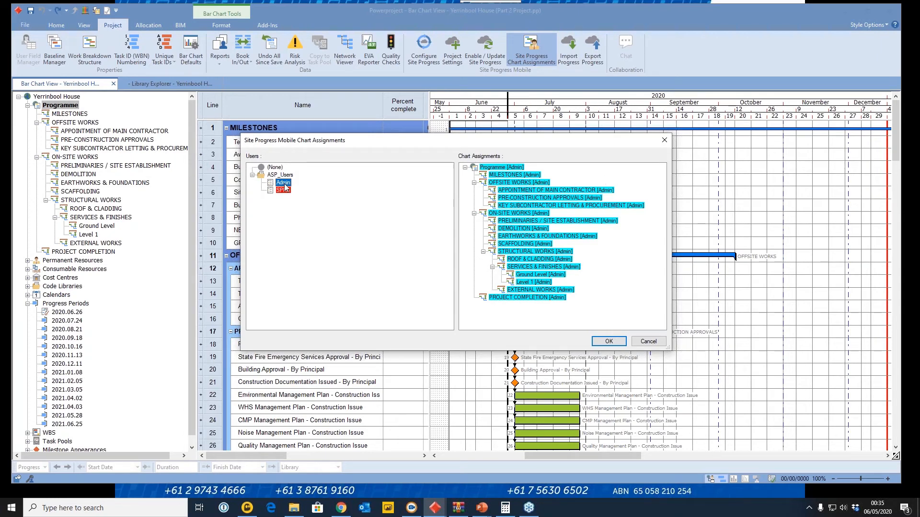
{"action": "left_click", "coordinate": [275, 167]}
{"action": "left_click_drag", "start_coordinate": [275, 167], "coordinate": [493, 168]}
{"action": "left_click", "coordinate": [459, 267]}
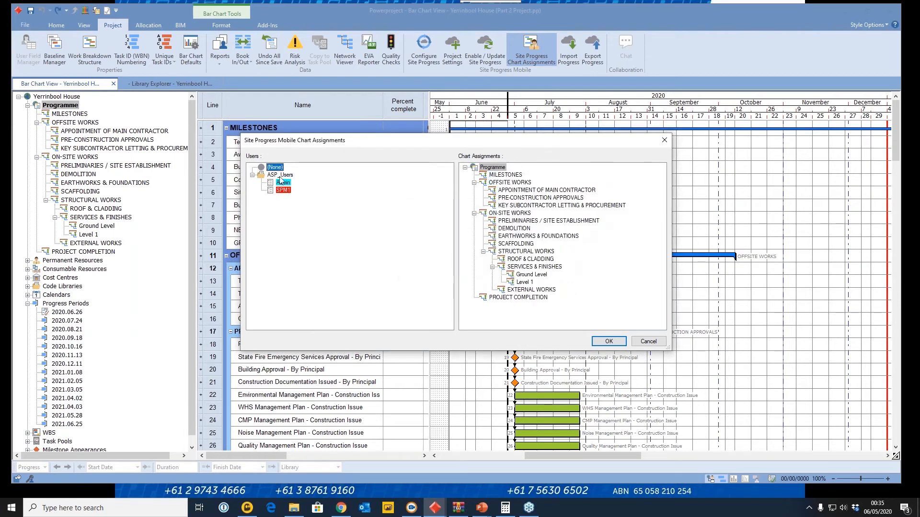
Assign the Admin user to Appointment of Main Contractor, extend the assignment to the whole Programme, and accept the assignments
{"action": "left_click_drag", "start_coordinate": [282, 182], "coordinate": [500, 190]}
{"action": "left_click", "coordinate": [514, 229]}
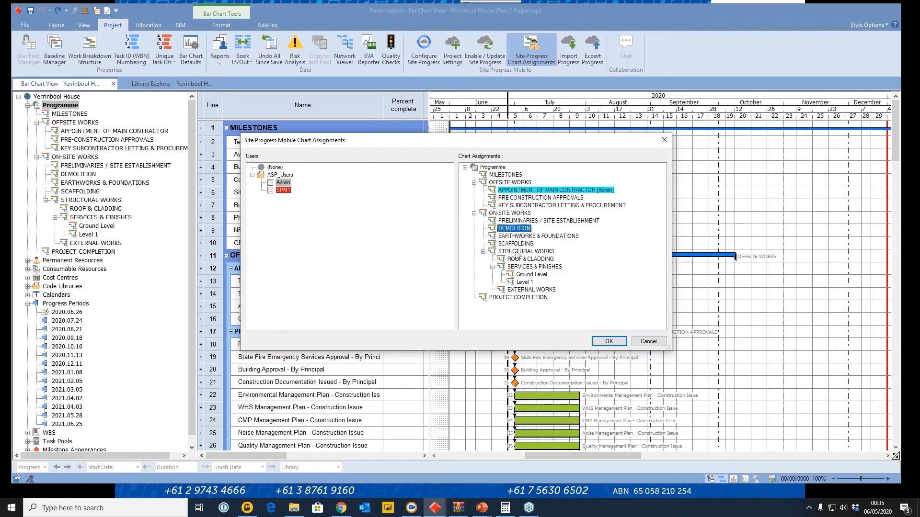
{"action": "left_click_drag", "start_coordinate": [282, 182], "coordinate": [492, 168]}
{"action": "left_click", "coordinate": [449, 269]}
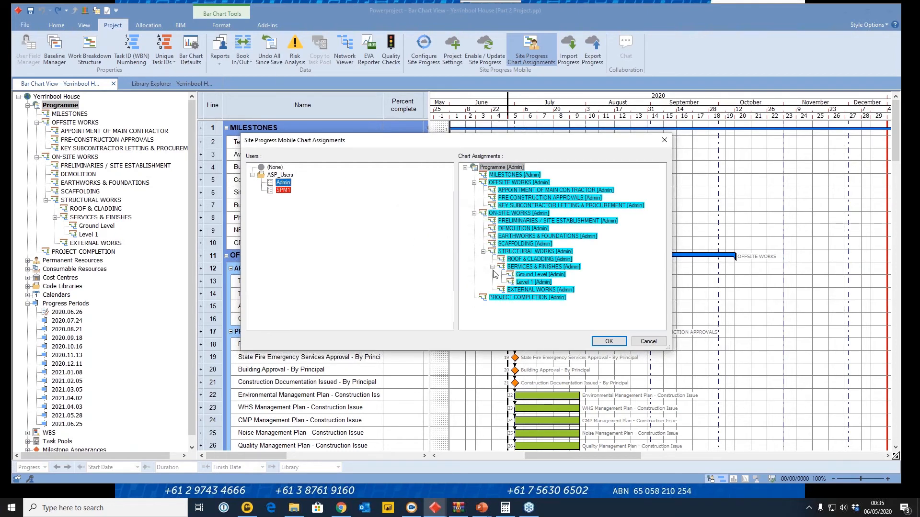
{"action": "left_click", "coordinate": [608, 341]}
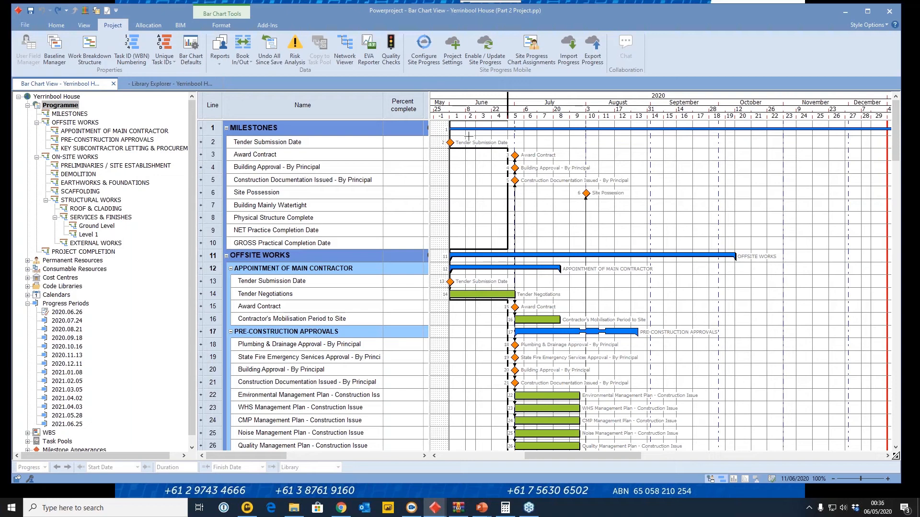
Save the Yerrinbool House project with its chart assignments
{"action": "left_click", "coordinate": [509, 219]}
{"action": "left_click", "coordinate": [497, 212]}
{"action": "left_click", "coordinate": [30, 10]}
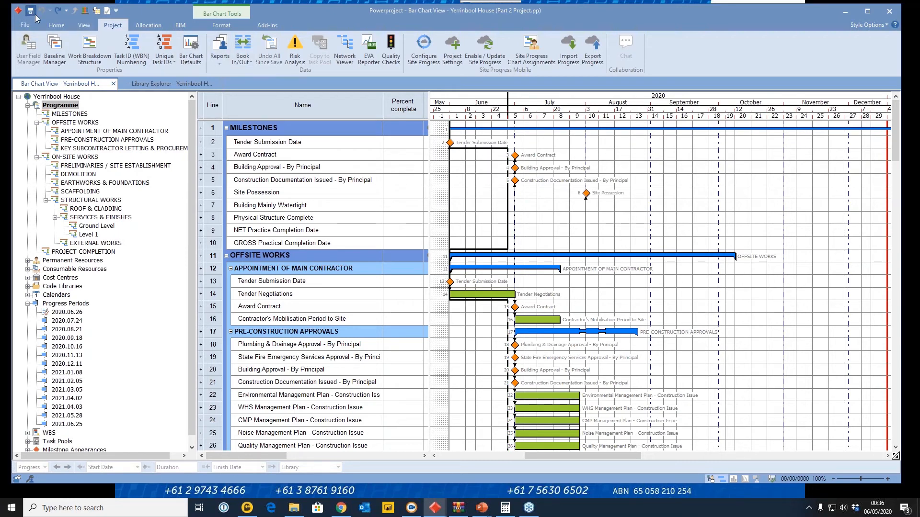
Export the progress job for the Admin user with the progress date set to 26/06/2020
{"action": "left_click", "coordinate": [591, 50]}
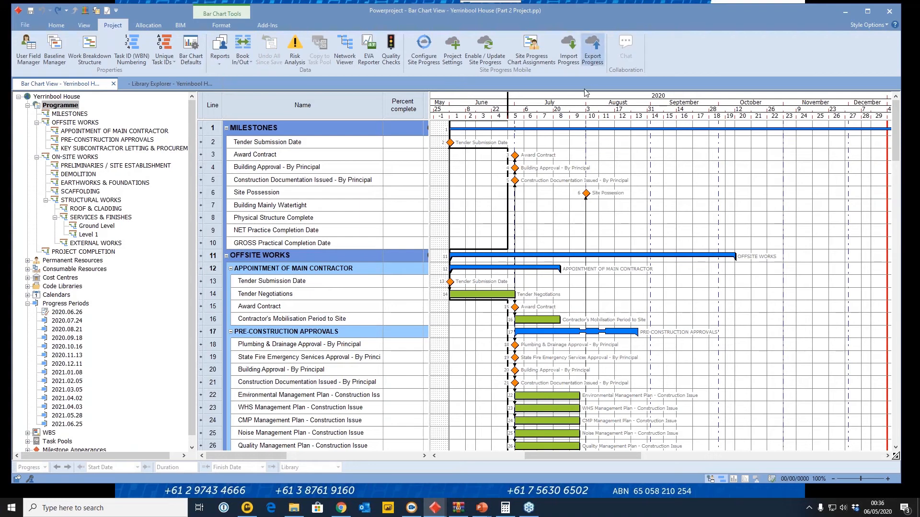
{"action": "left_click", "coordinate": [348, 177]}
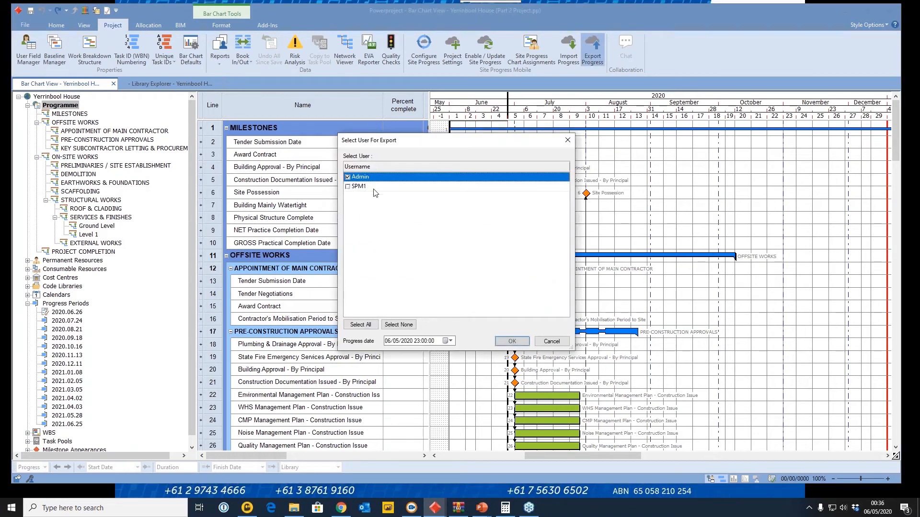
{"action": "left_click", "coordinate": [448, 342]}
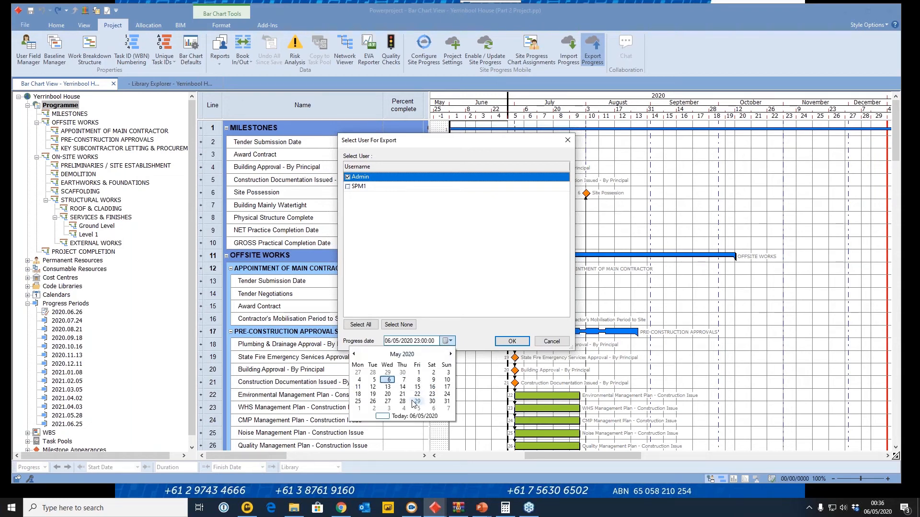
{"action": "left_click", "coordinate": [373, 403]}
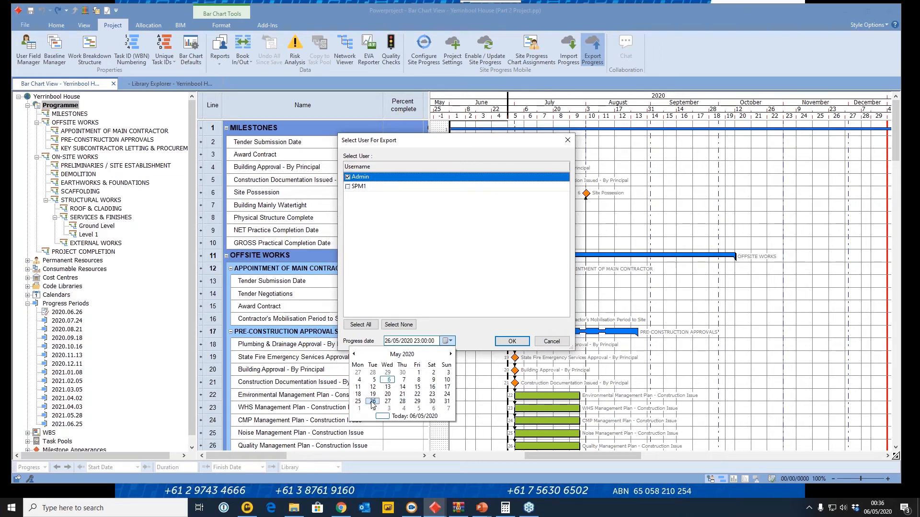
{"action": "left_click", "coordinate": [447, 341]}
{"action": "left_click", "coordinate": [450, 354]}
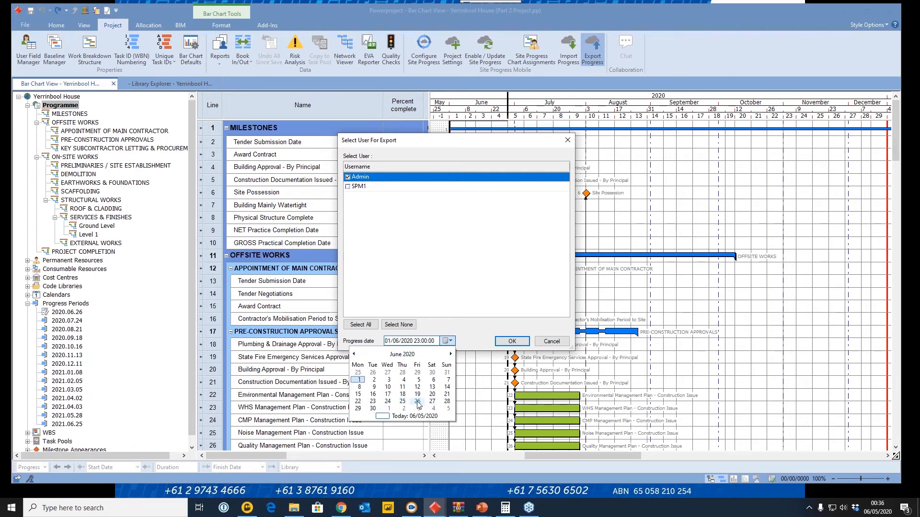
{"action": "left_click", "coordinate": [421, 404]}
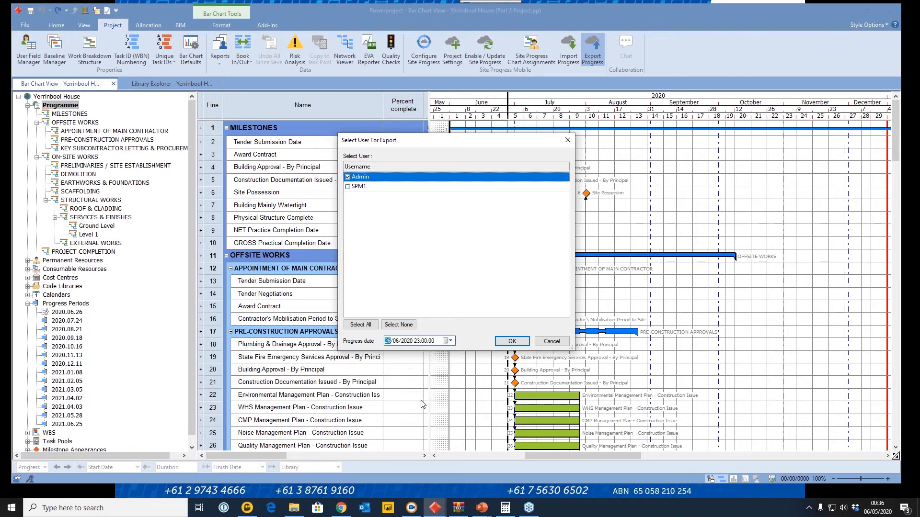
{"action": "left_click", "coordinate": [511, 341]}
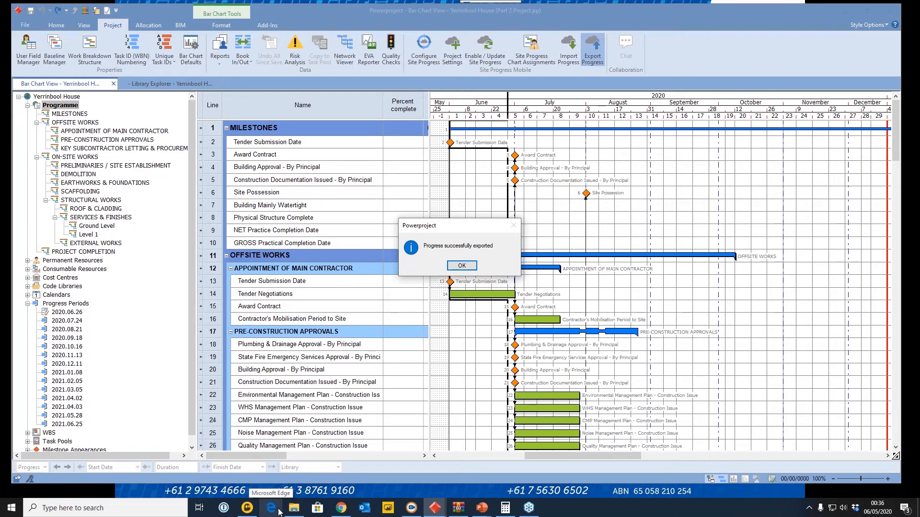
Switch to the mirrored phone running Site Progress Mobile, download the Yerrinbool House project and look through its assigned tasks
{"action": "mouse_move", "coordinate": [435, 508]}
{"action": "left_click", "coordinate": [552, 508]}
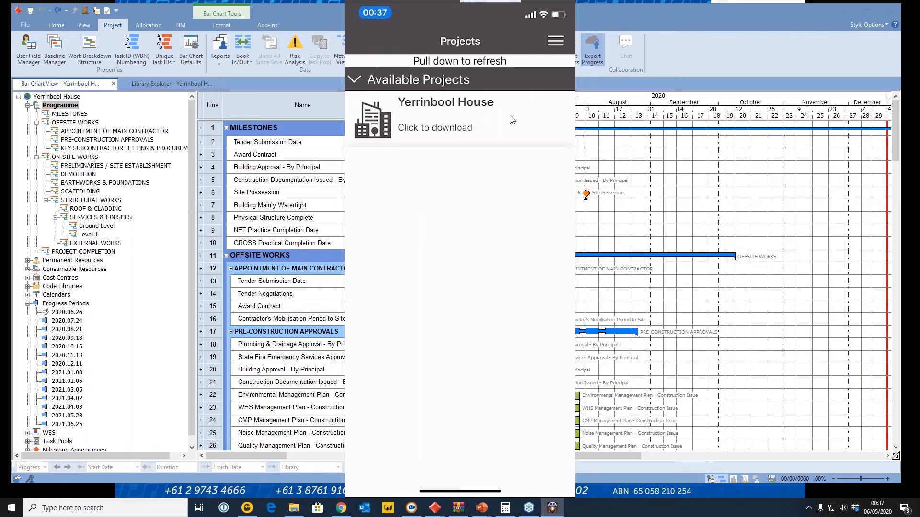
{"action": "left_click", "coordinate": [414, 119]}
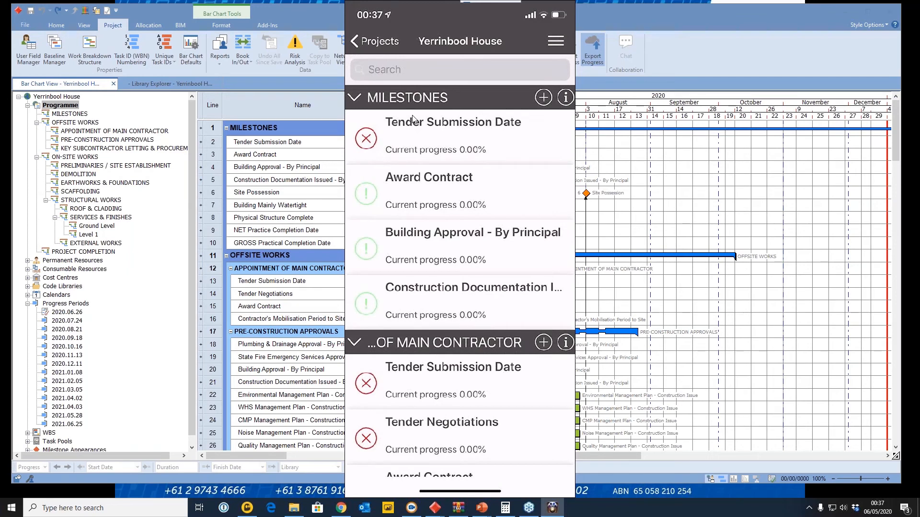
{"action": "scroll", "coordinate": [414, 119], "scroll_direction": "down", "scroll_amount": 7}
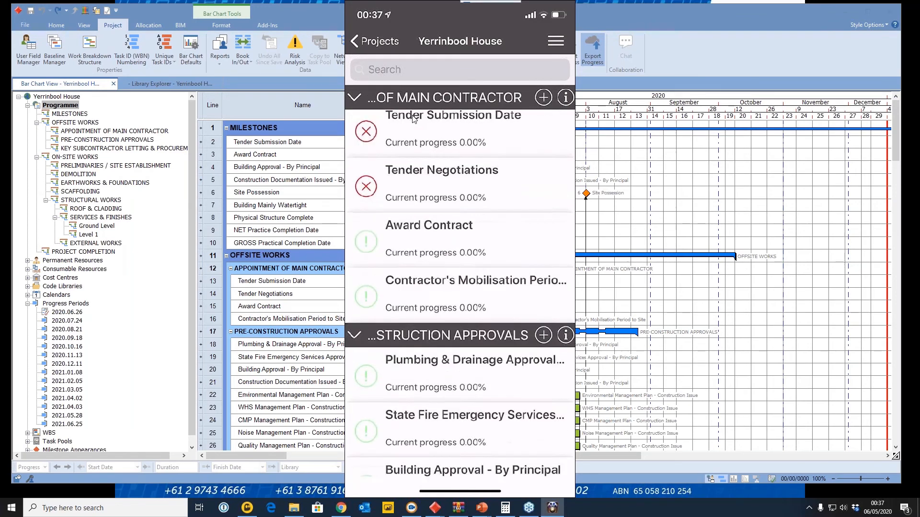
{"action": "scroll", "coordinate": [414, 119], "scroll_direction": "down", "scroll_amount": 8}
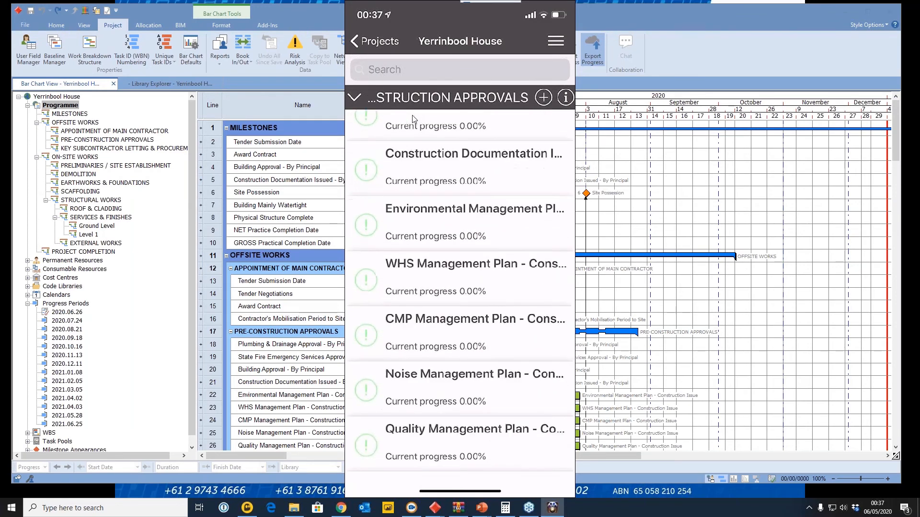
{"action": "scroll", "coordinate": [414, 120], "scroll_direction": "up", "scroll_amount": 10}
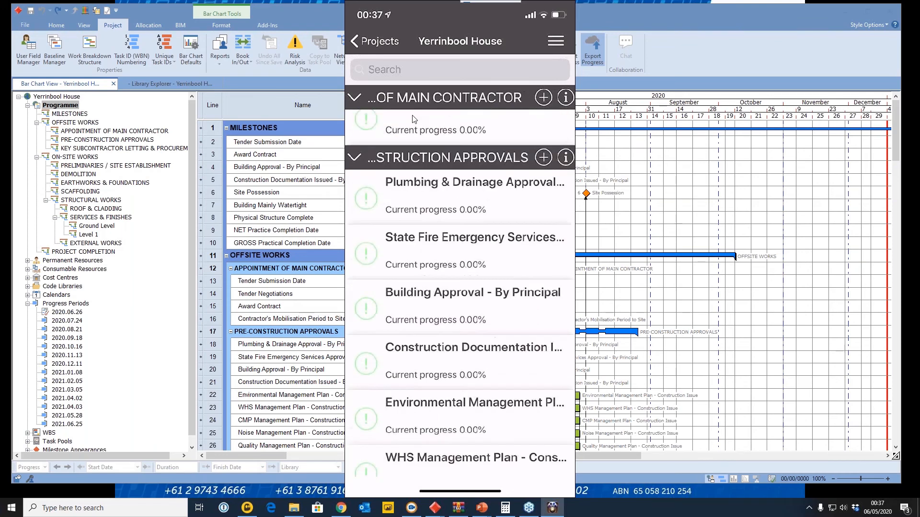
{"action": "scroll", "coordinate": [414, 119], "scroll_direction": "up", "scroll_amount": 2}
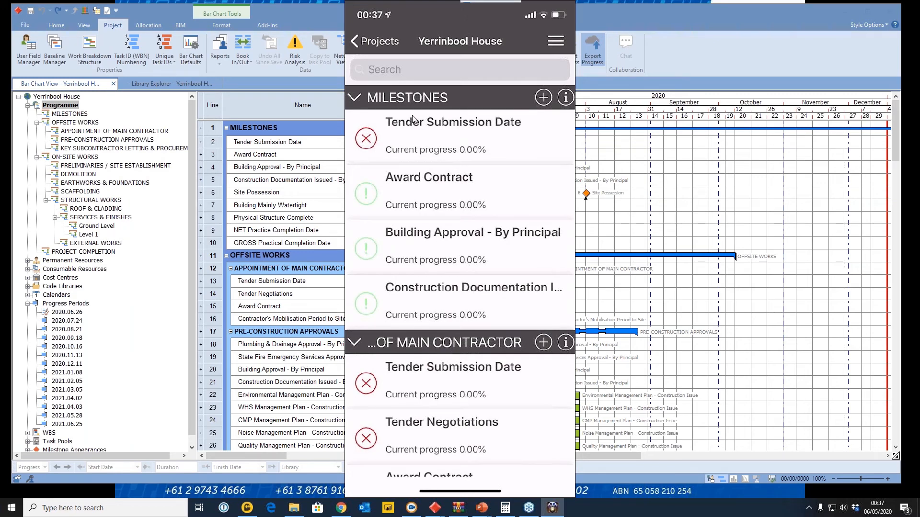
{"action": "left_click", "coordinate": [414, 119]}
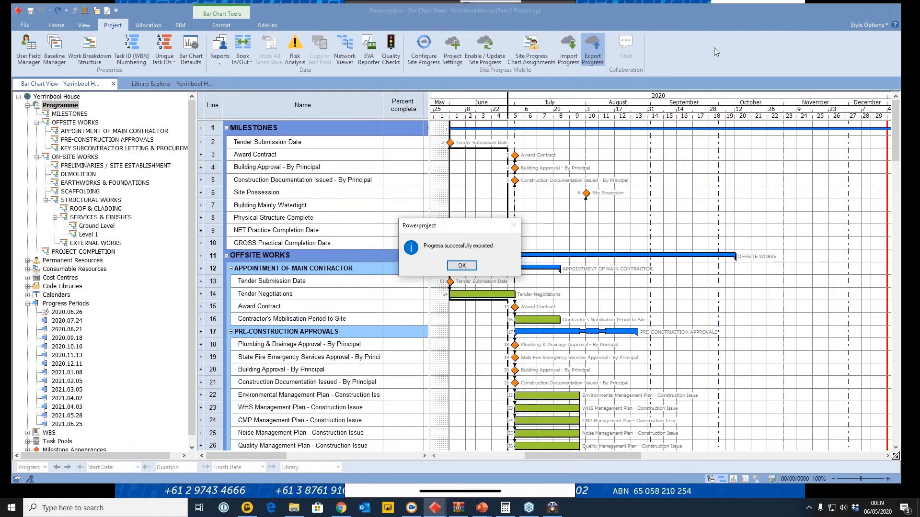
Import the Admin user's progress job into the programme with the progress date set to 26/06/2020
{"action": "left_click", "coordinate": [461, 266]}
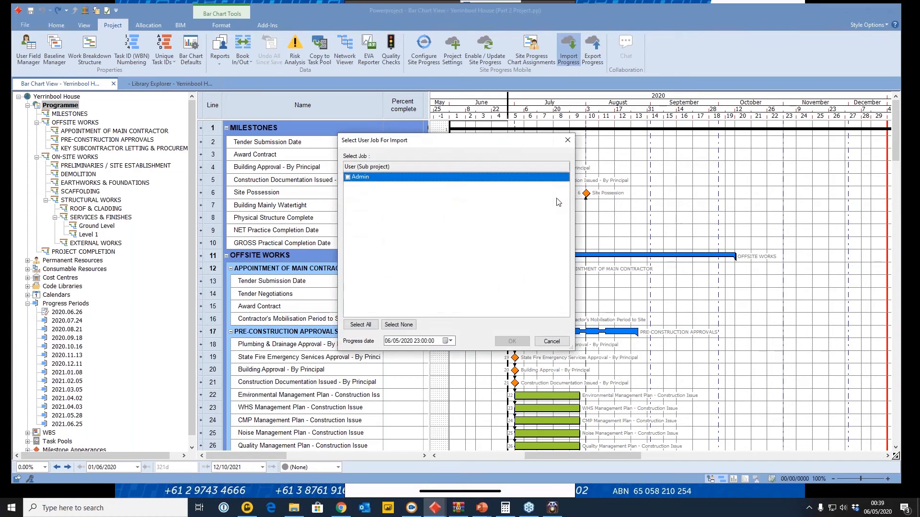
{"action": "left_click", "coordinate": [348, 178]}
{"action": "left_click", "coordinate": [449, 341]}
{"action": "left_click", "coordinate": [450, 353]}
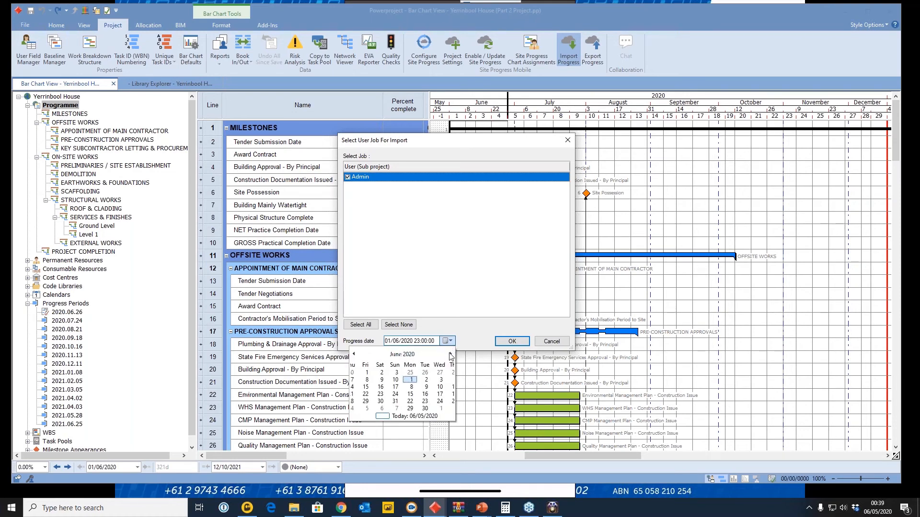
{"action": "left_click", "coordinate": [418, 402]}
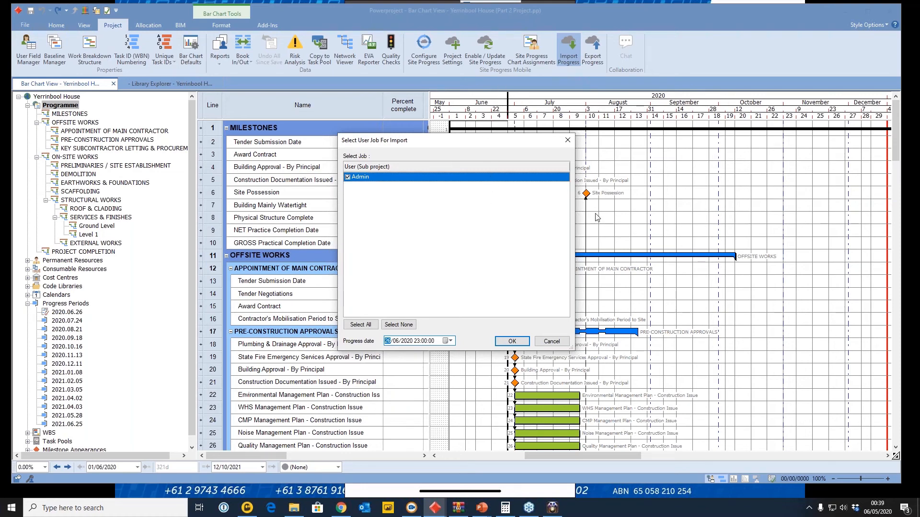
{"action": "left_click", "coordinate": [511, 341]}
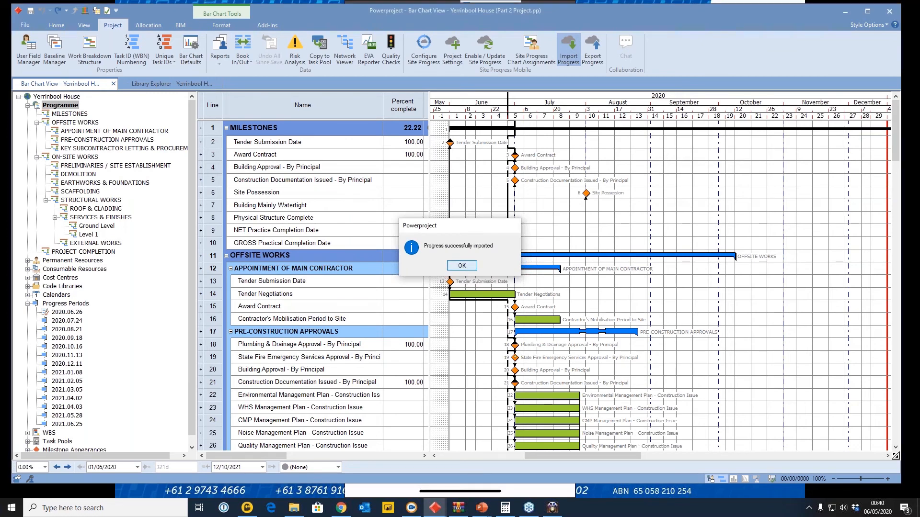
{"action": "left_click", "coordinate": [461, 266]}
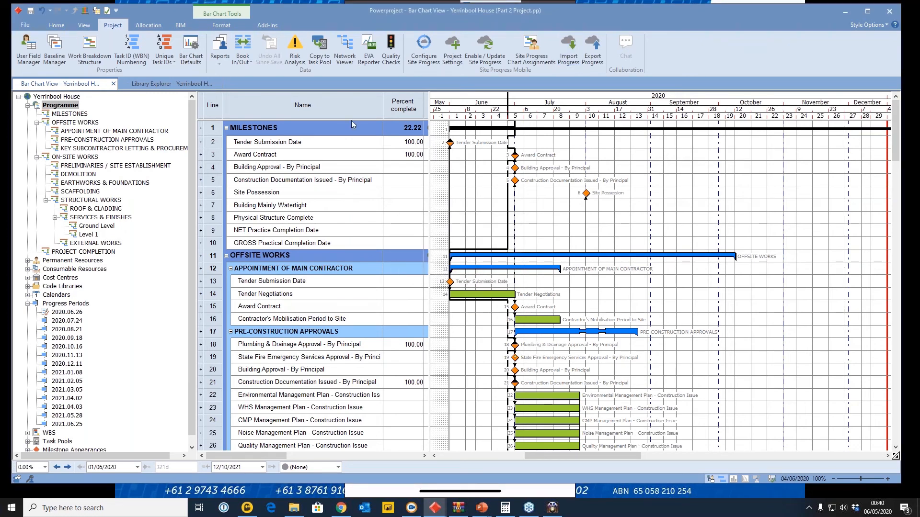
Reschedule the programme, straightening the progress line to the progress entry period 2020.06.26
{"action": "left_click", "coordinate": [56, 25]}
{"action": "left_click", "coordinate": [189, 45]}
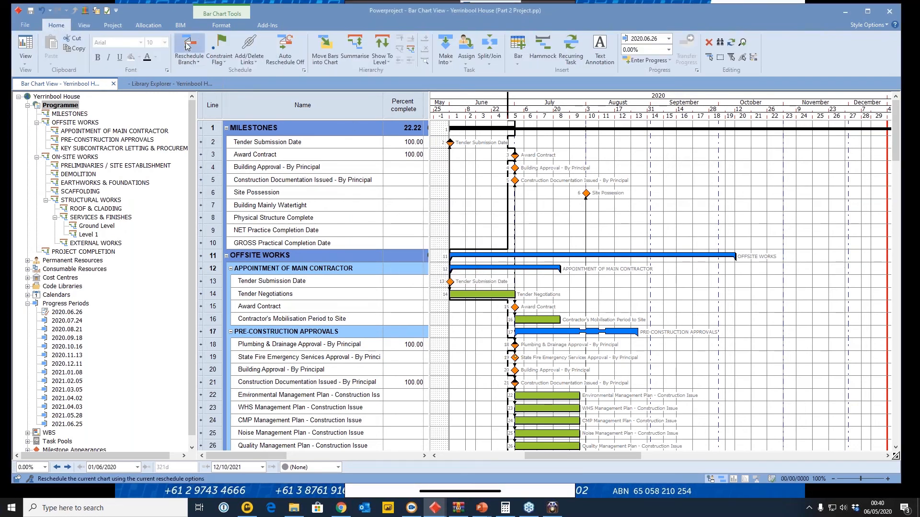
{"action": "left_click", "coordinate": [509, 223]}
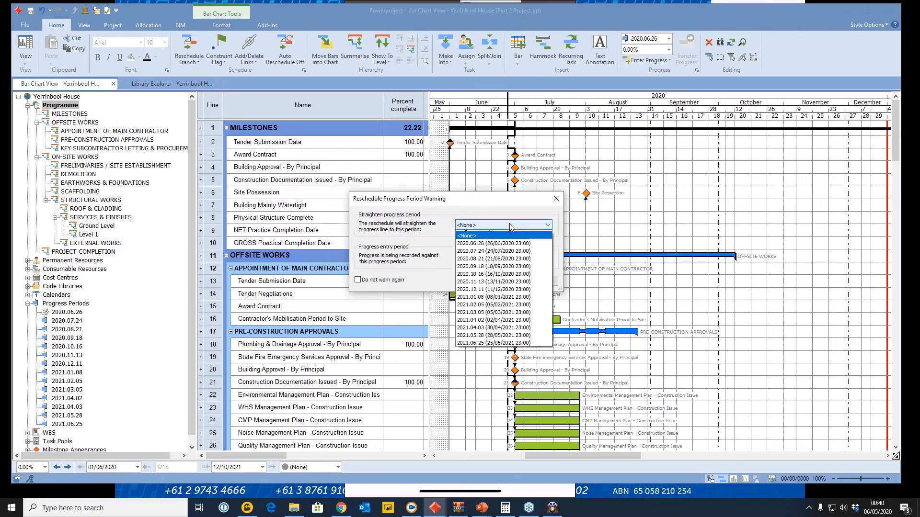
{"action": "left_click", "coordinate": [502, 236]}
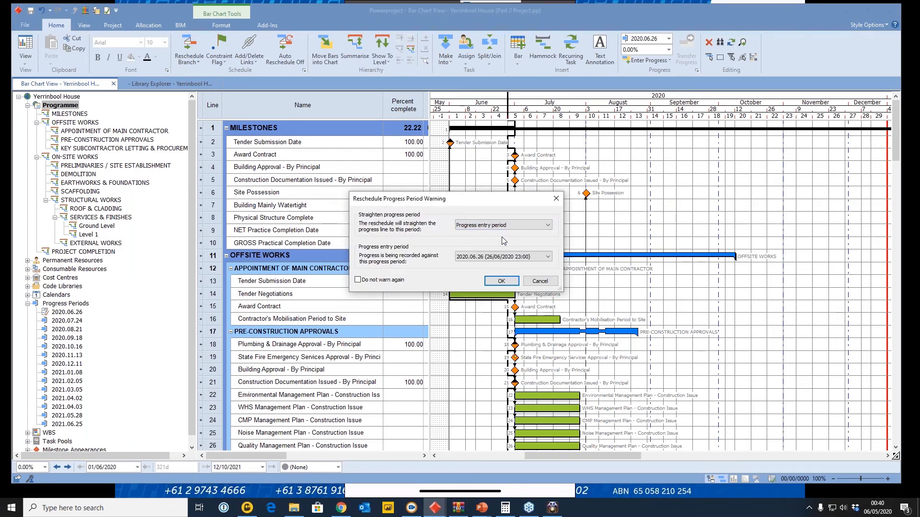
{"action": "left_click", "coordinate": [504, 282]}
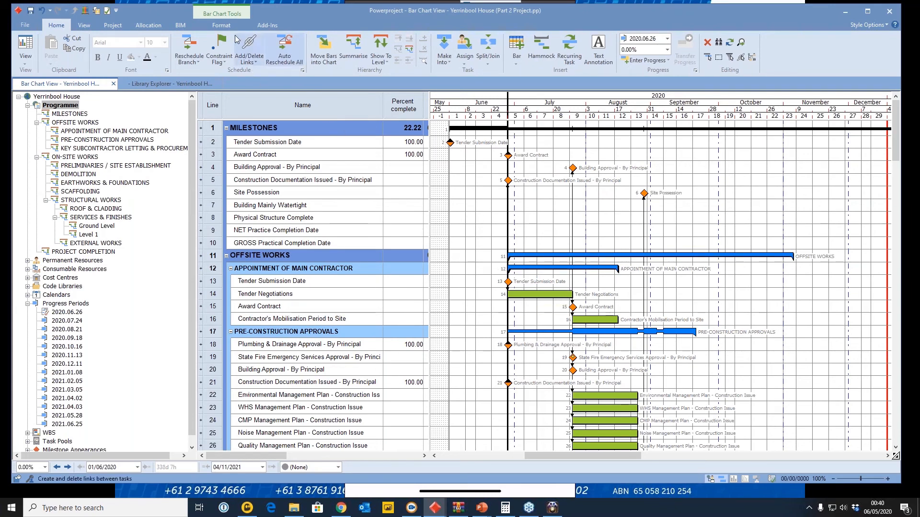
Display the Week 1 baseline on the bar chart and compare it with the rescheduled tasks down to the subcontractor letting section
{"action": "left_click", "coordinate": [221, 24]}
{"action": "left_click", "coordinate": [177, 59]}
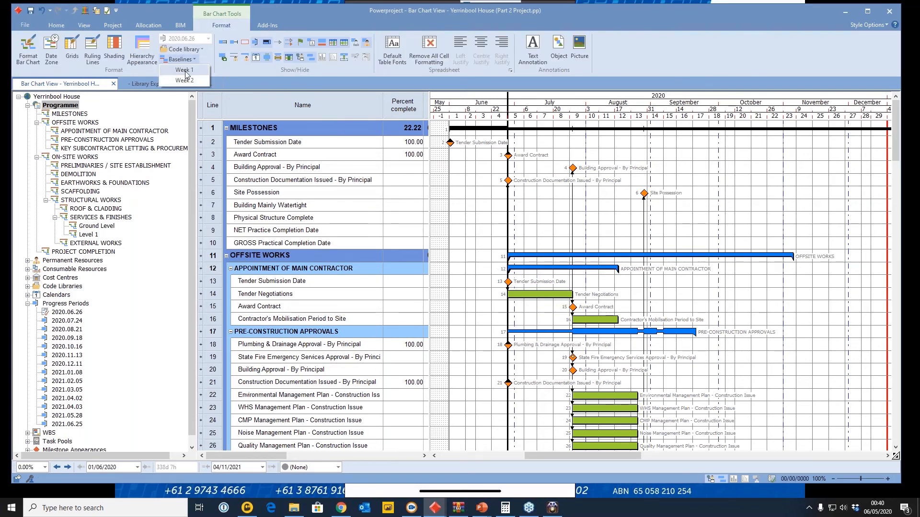
{"action": "left_click", "coordinate": [185, 69]}
{"action": "scroll", "coordinate": [603, 279], "scroll_direction": "down", "scroll_amount": 6}
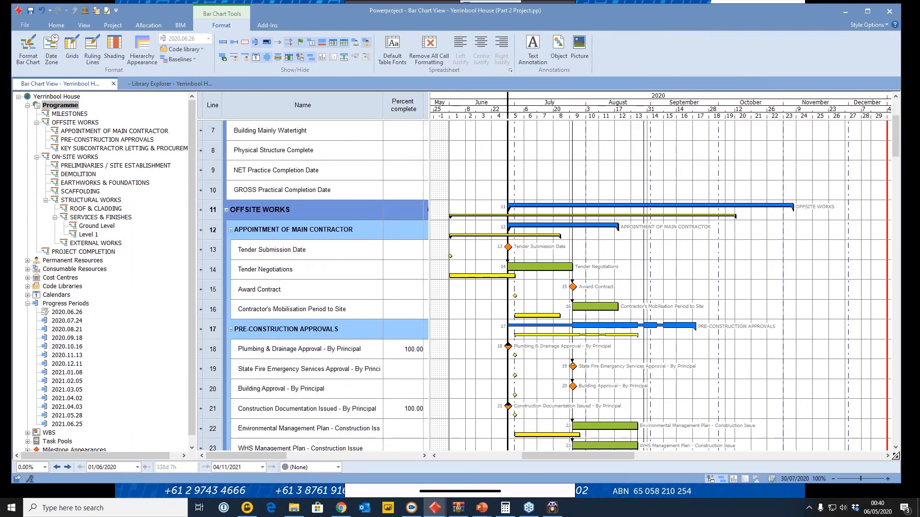
{"action": "scroll", "coordinate": [586, 335], "scroll_direction": "down", "scroll_amount": 4}
{"action": "scroll", "coordinate": [586, 335], "scroll_direction": "down", "scroll_amount": 4}
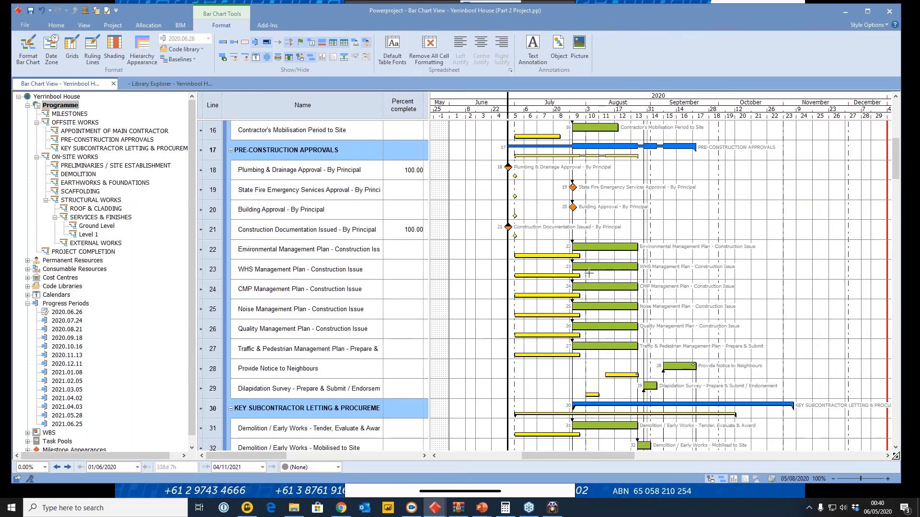
{"action": "scroll", "coordinate": [592, 280], "scroll_direction": "down", "scroll_amount": 5}
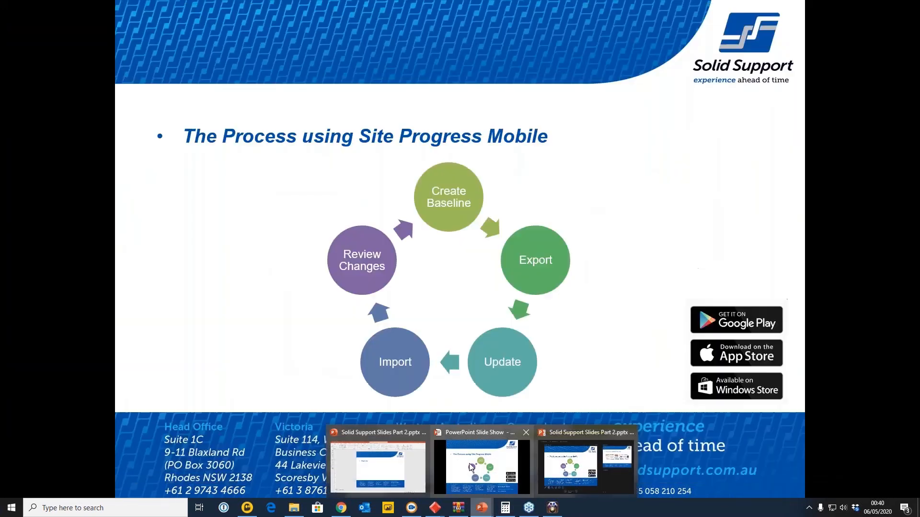
Switch to the PowerPoint slide show and present the slide on the process using Powerproject
{"action": "left_click", "coordinate": [487, 472]}
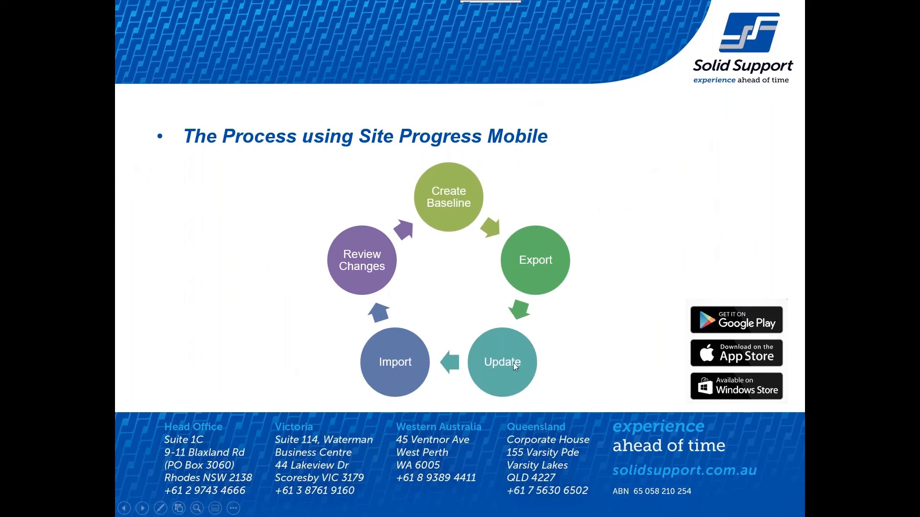
{"action": "left_click", "coordinate": [257, 221]}
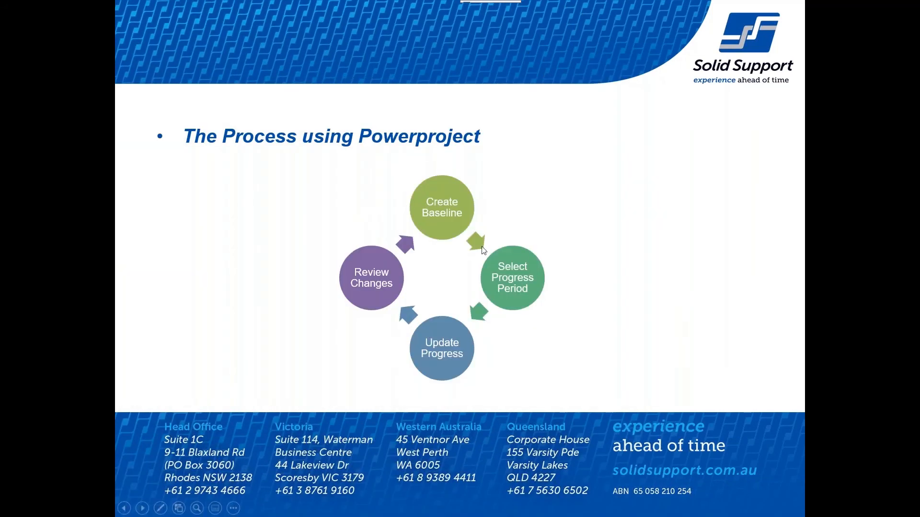
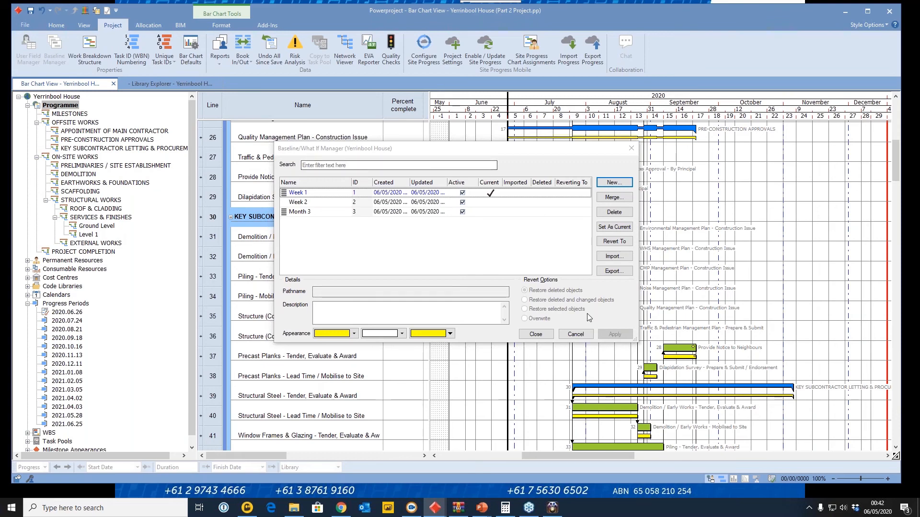
Close the Baseline/What If Manager, review the reschedule commands and progress period settings without rescheduling, and return to the Milestones section
{"action": "left_click", "coordinate": [536, 334]}
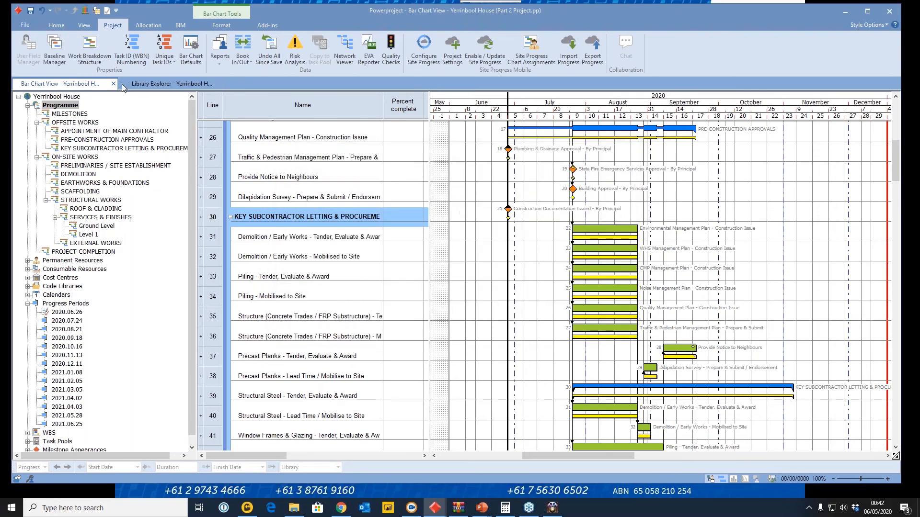
{"action": "left_click", "coordinate": [54, 27]}
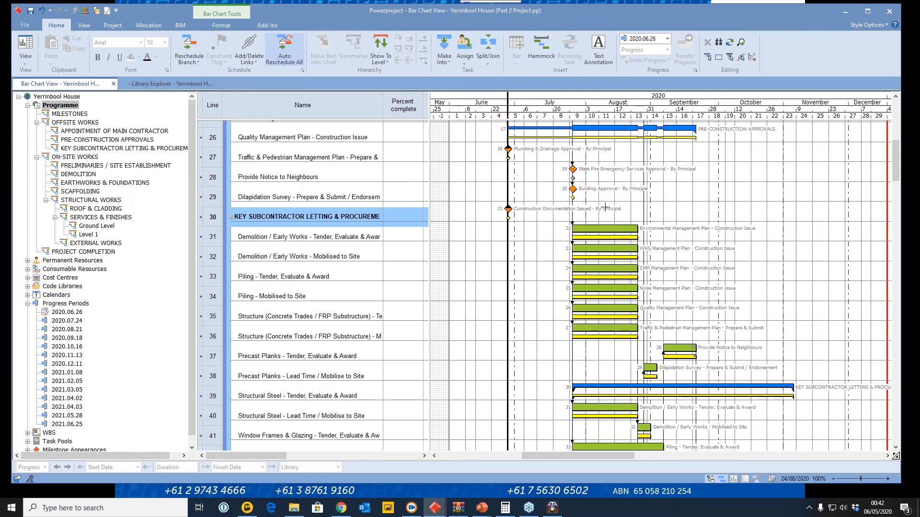
{"action": "left_click", "coordinate": [192, 60]}
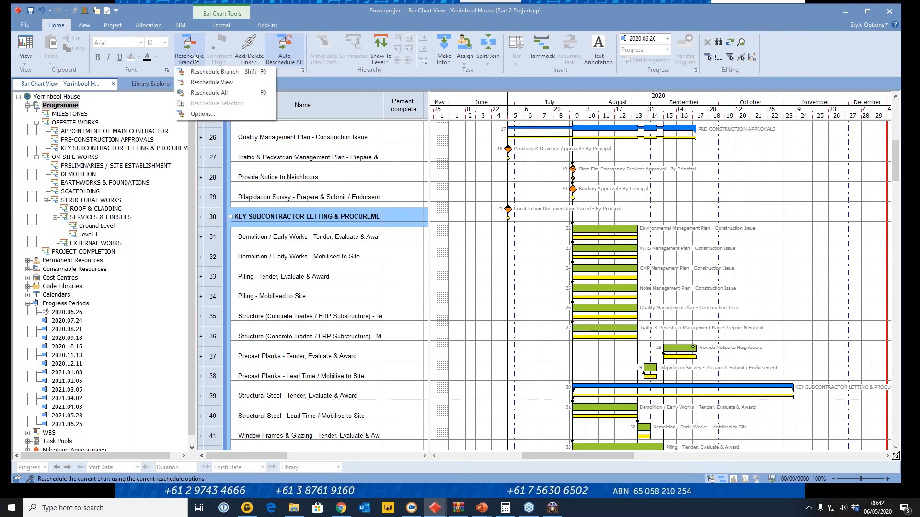
{"action": "left_click", "coordinate": [195, 49]}
{"action": "left_click", "coordinate": [194, 50]}
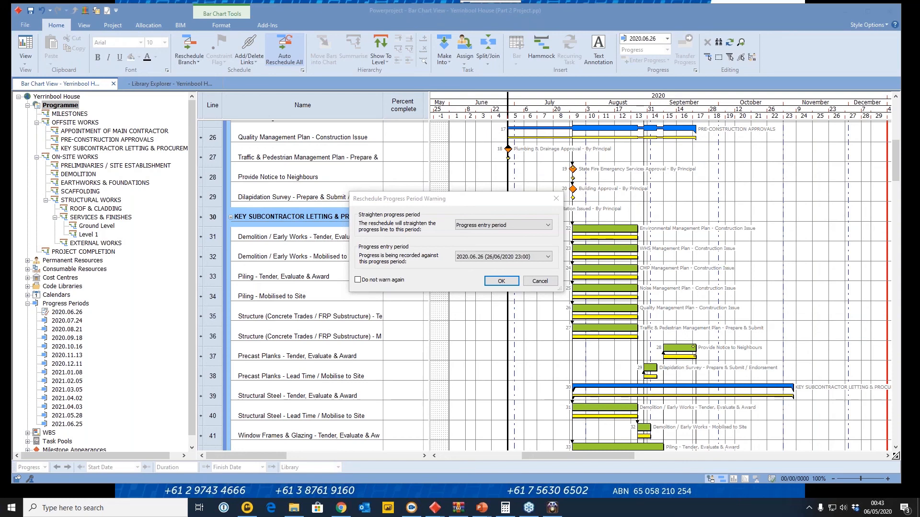
{"action": "left_click", "coordinate": [532, 283]}
{"action": "scroll", "coordinate": [492, 249], "scroll_direction": "up", "scroll_amount": 10}
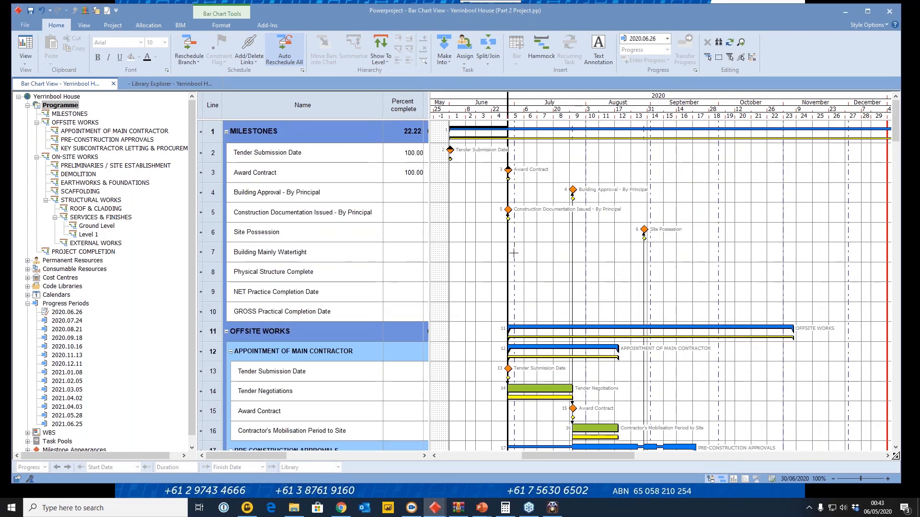
{"action": "scroll", "coordinate": [551, 294], "scroll_direction": "down", "scroll_amount": 1}
{"action": "left_click", "coordinate": [411, 369]}
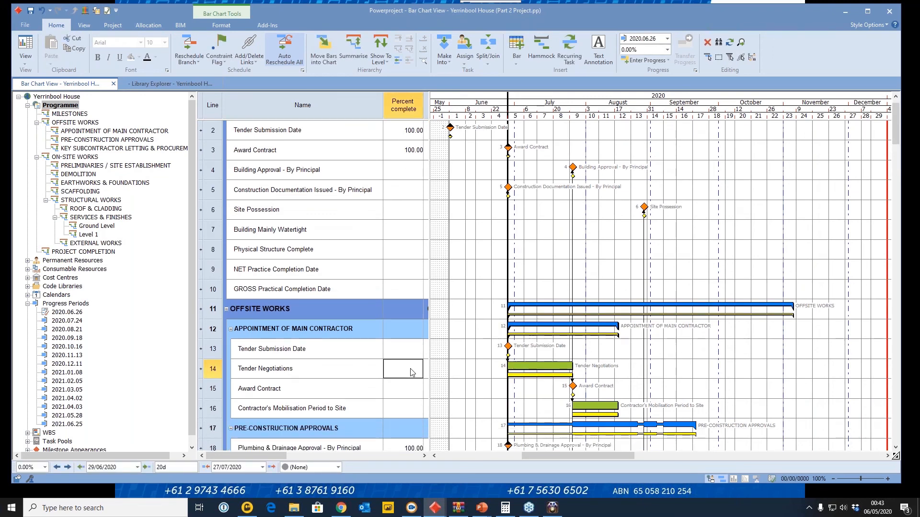
{"action": "type", "text": "100"}
{"action": "key", "text": "Return"}
{"action": "left_click", "coordinate": [410, 365]}
{"action": "key", "text": "ctrl+z"}
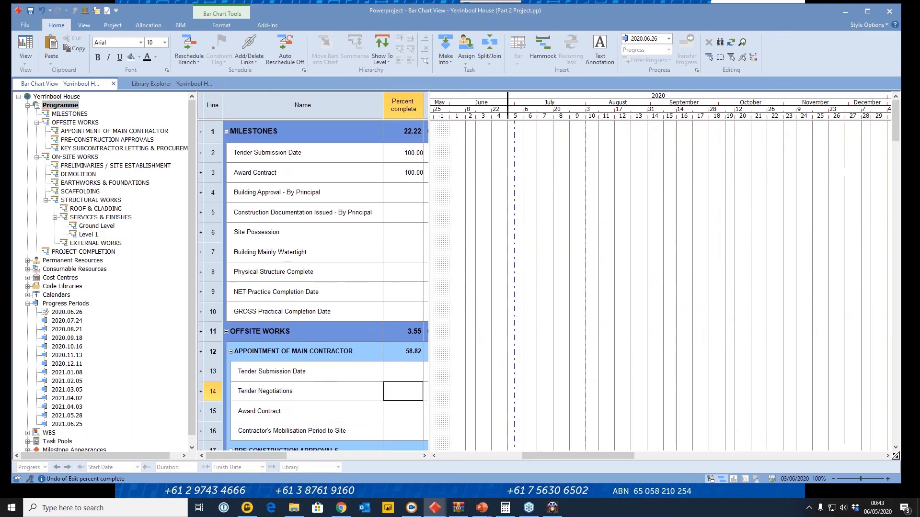
Set the percent complete of the Tender Negotiations task to 40
{"action": "type", "text": "40"}
{"action": "key", "text": "Return"}
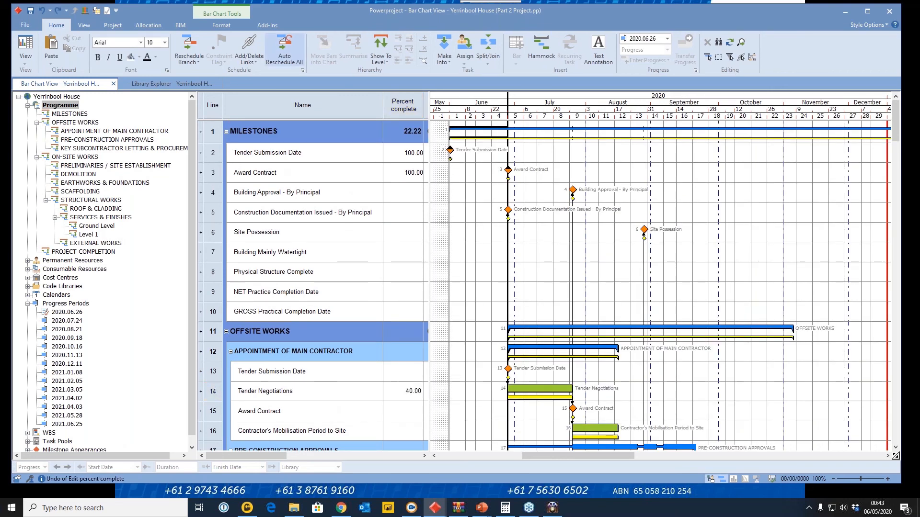
Open the Enter Progress details for the Tender Negotiations bar, review its previous, current and remaining progress values, and close them
{"action": "left_click", "coordinate": [525, 388]}
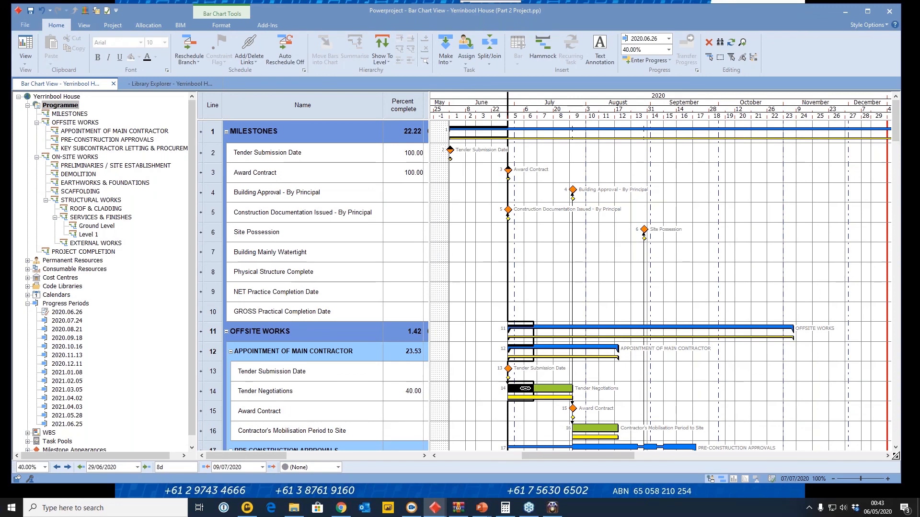
{"action": "right_click", "coordinate": [525, 388]}
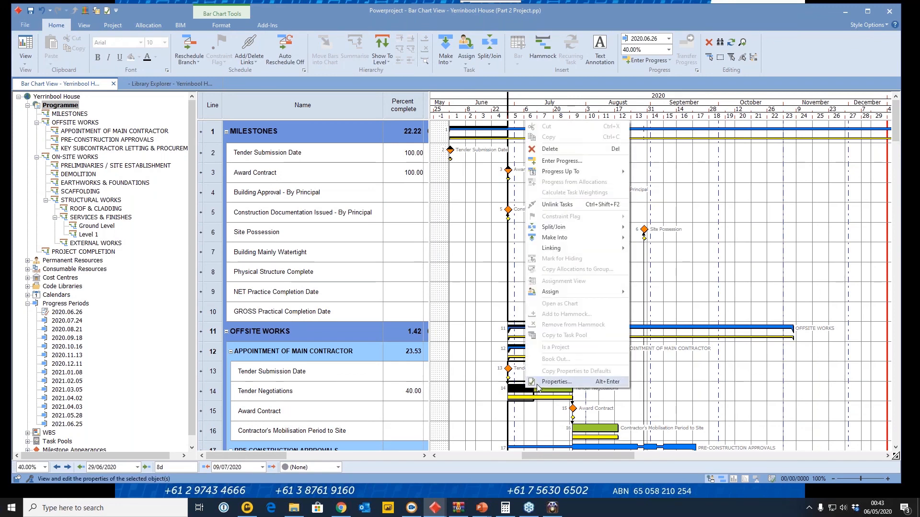
{"action": "left_click", "coordinate": [561, 161]}
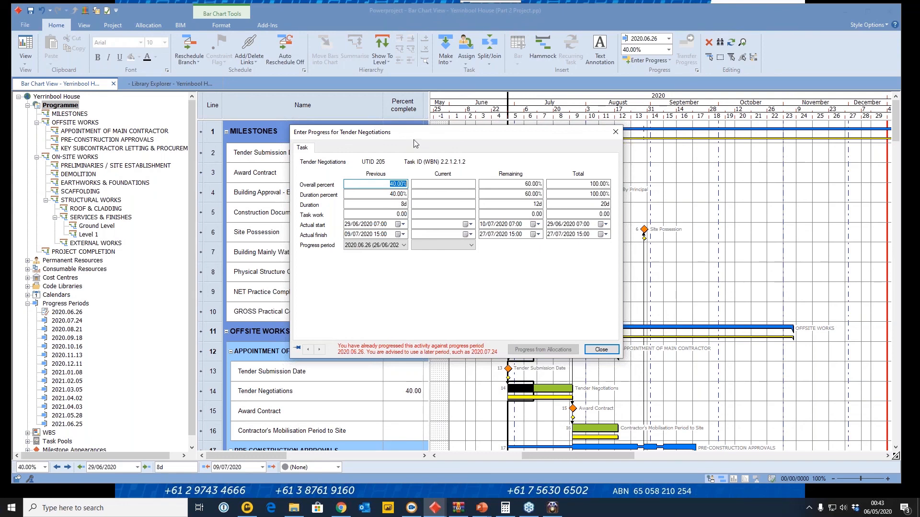
{"action": "left_click_drag", "start_coordinate": [418, 137], "coordinate": [445, 134]}
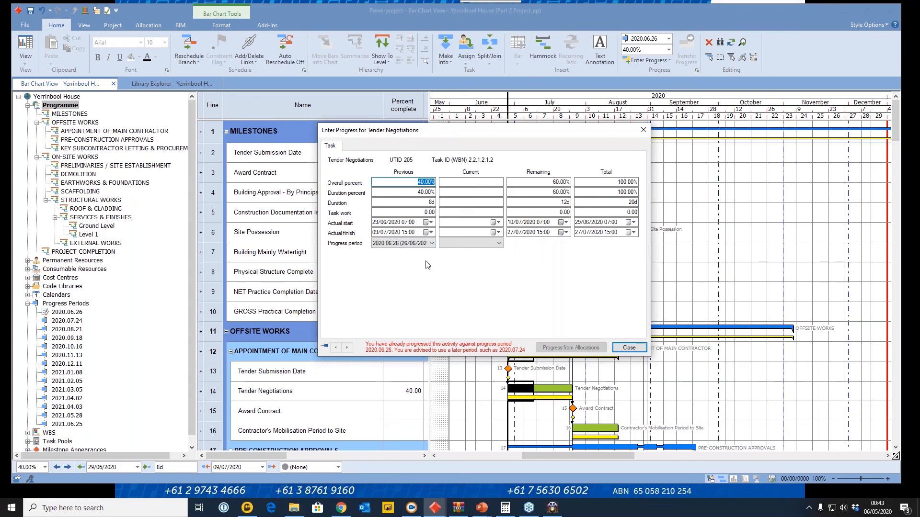
{"action": "left_click", "coordinate": [633, 351]}
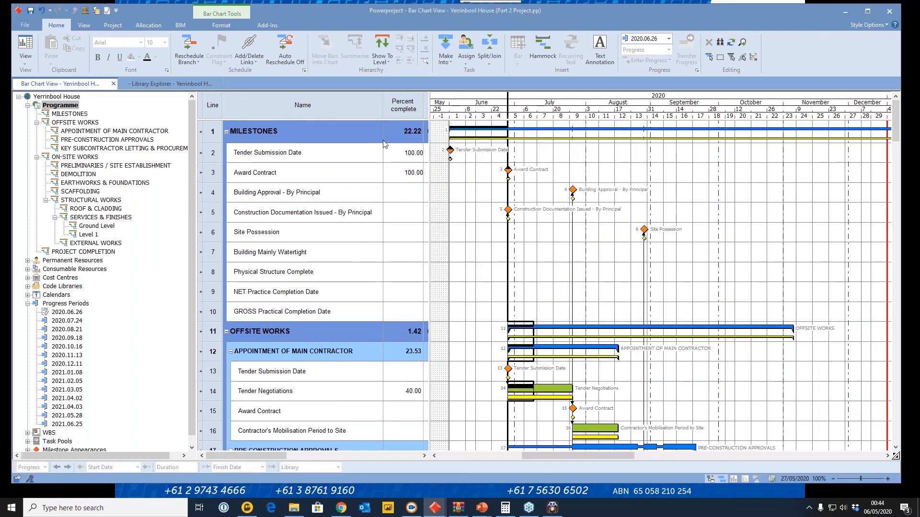
Widen the spreadsheet to show the Baseline Start and Current Start columns, and review the date fields available for a new column without adding one
{"action": "left_click_drag", "start_coordinate": [430, 103], "coordinate": [537, 101]}
{"action": "right_click", "coordinate": [456, 102]}
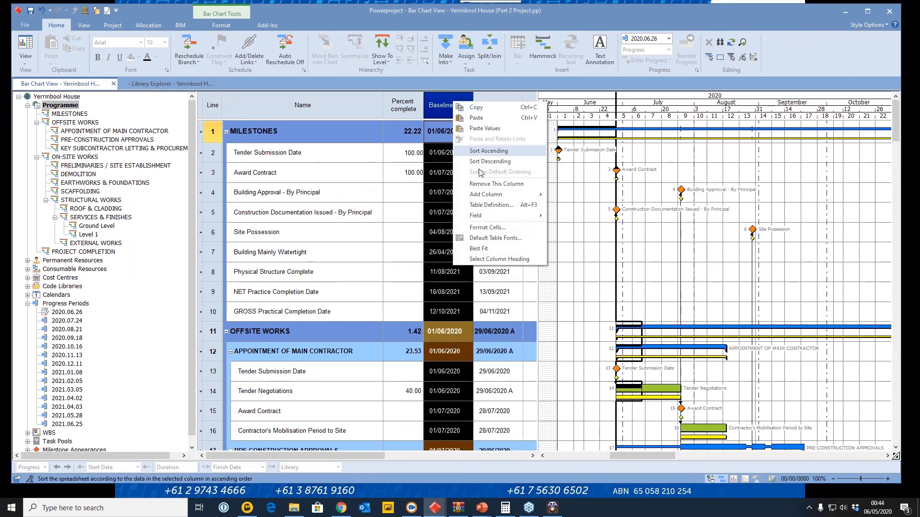
{"action": "mouse_move", "coordinate": [485, 195]}
{"action": "mouse_move", "coordinate": [590, 221]}
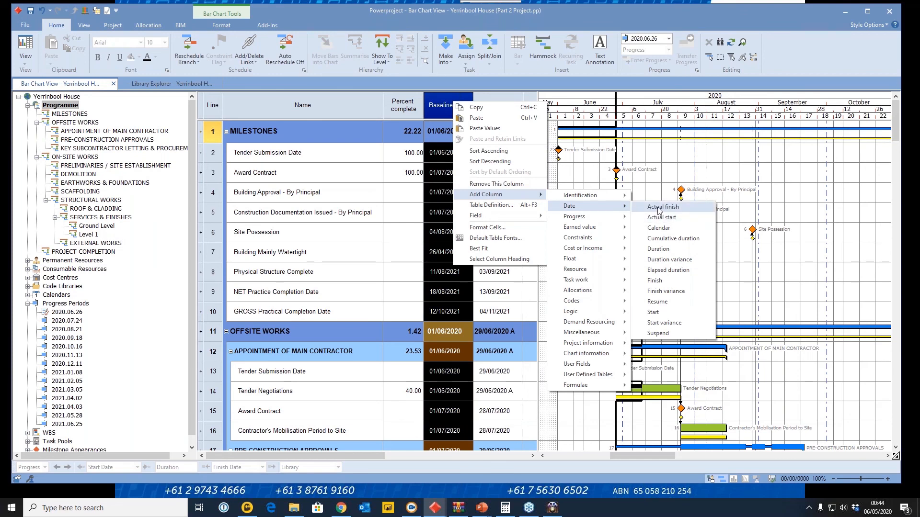
{"action": "left_click", "coordinate": [581, 176]}
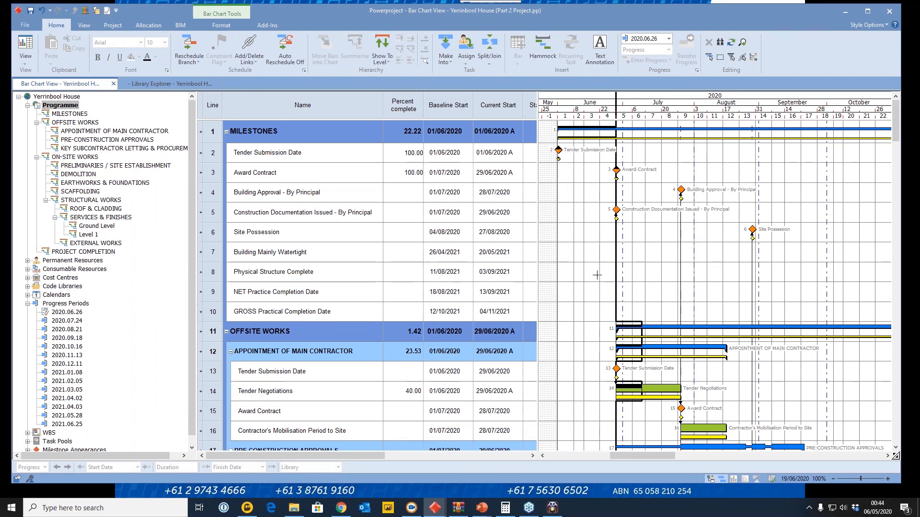
{"action": "scroll", "coordinate": [596, 275], "scroll_direction": "down", "scroll_amount": 2}
{"action": "scroll", "coordinate": [597, 277], "scroll_direction": "up", "scroll_amount": 1}
{"action": "scroll", "coordinate": [596, 278], "scroll_direction": "down", "scroll_amount": 2}
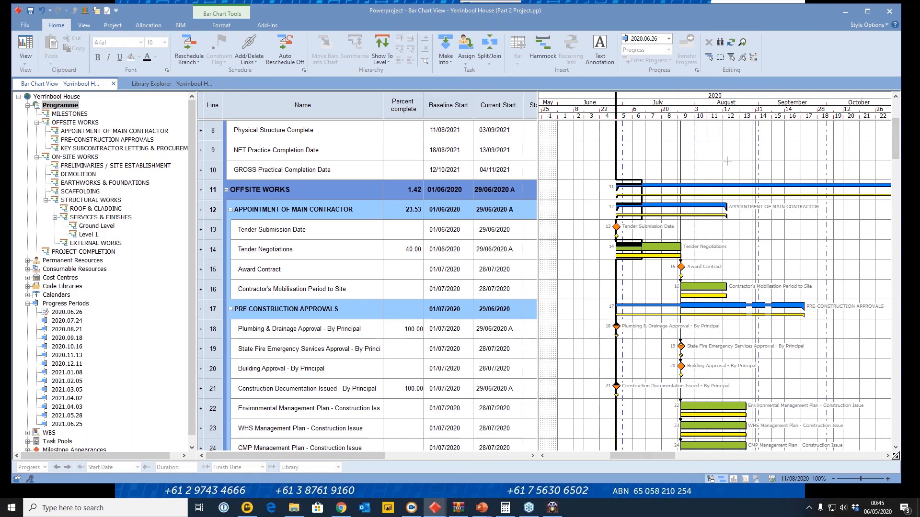
{"action": "left_click", "coordinate": [907, 93]}
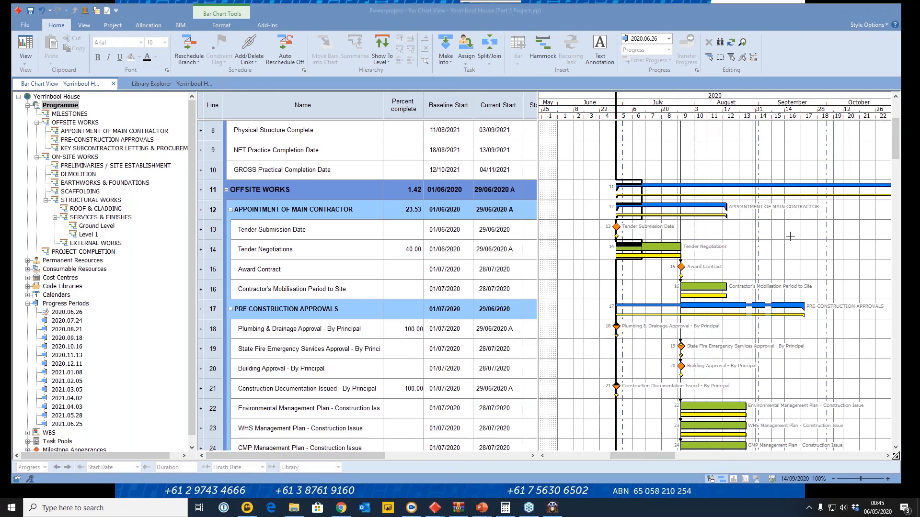